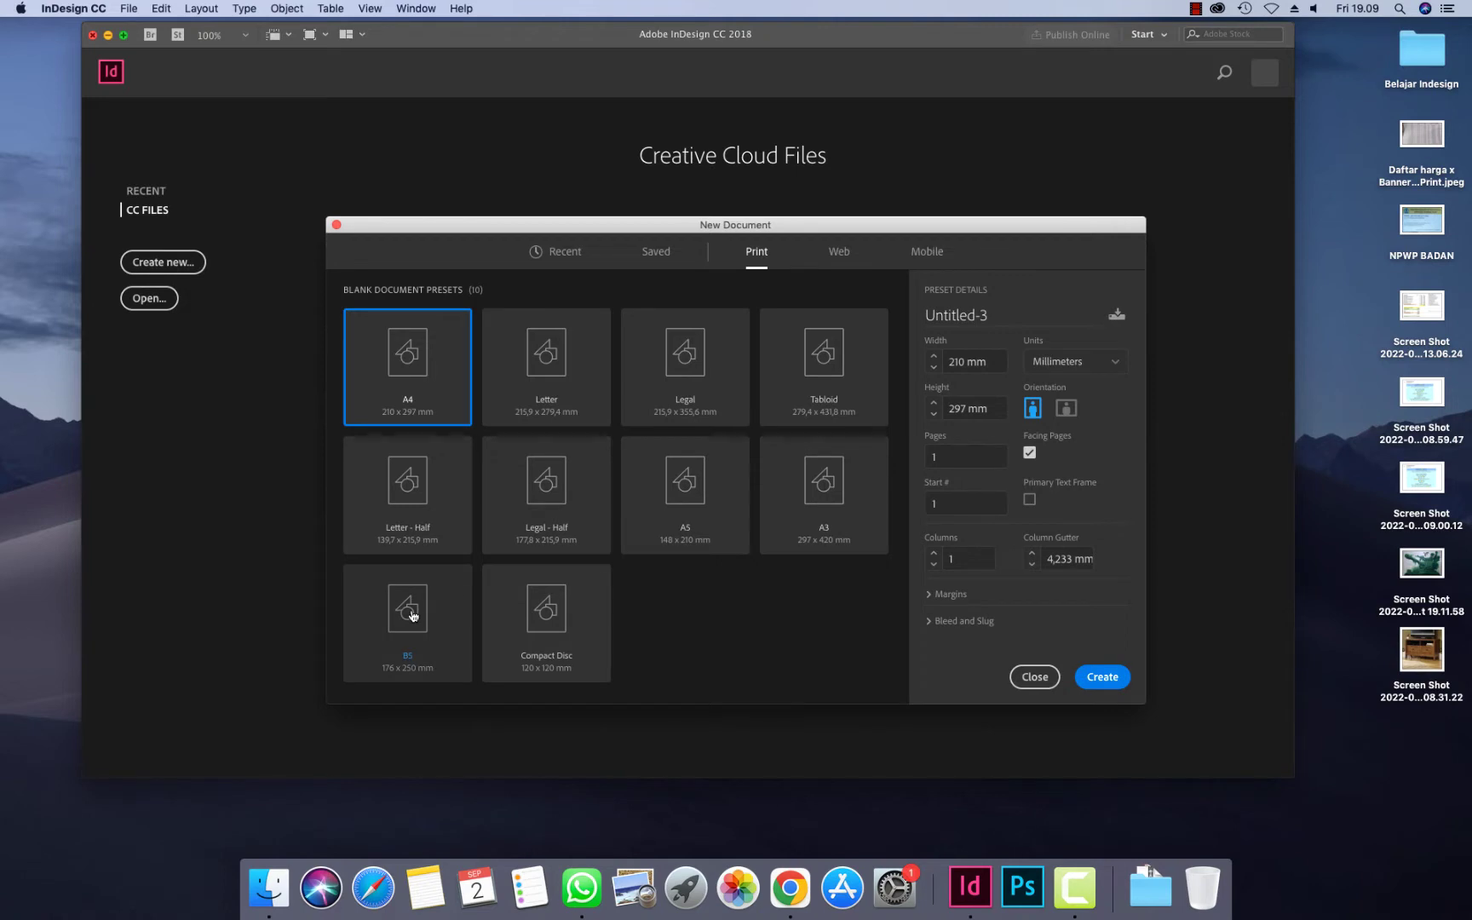
Create a new print document from the B5 preset, 176 x 250 mm
left_click(410, 610)
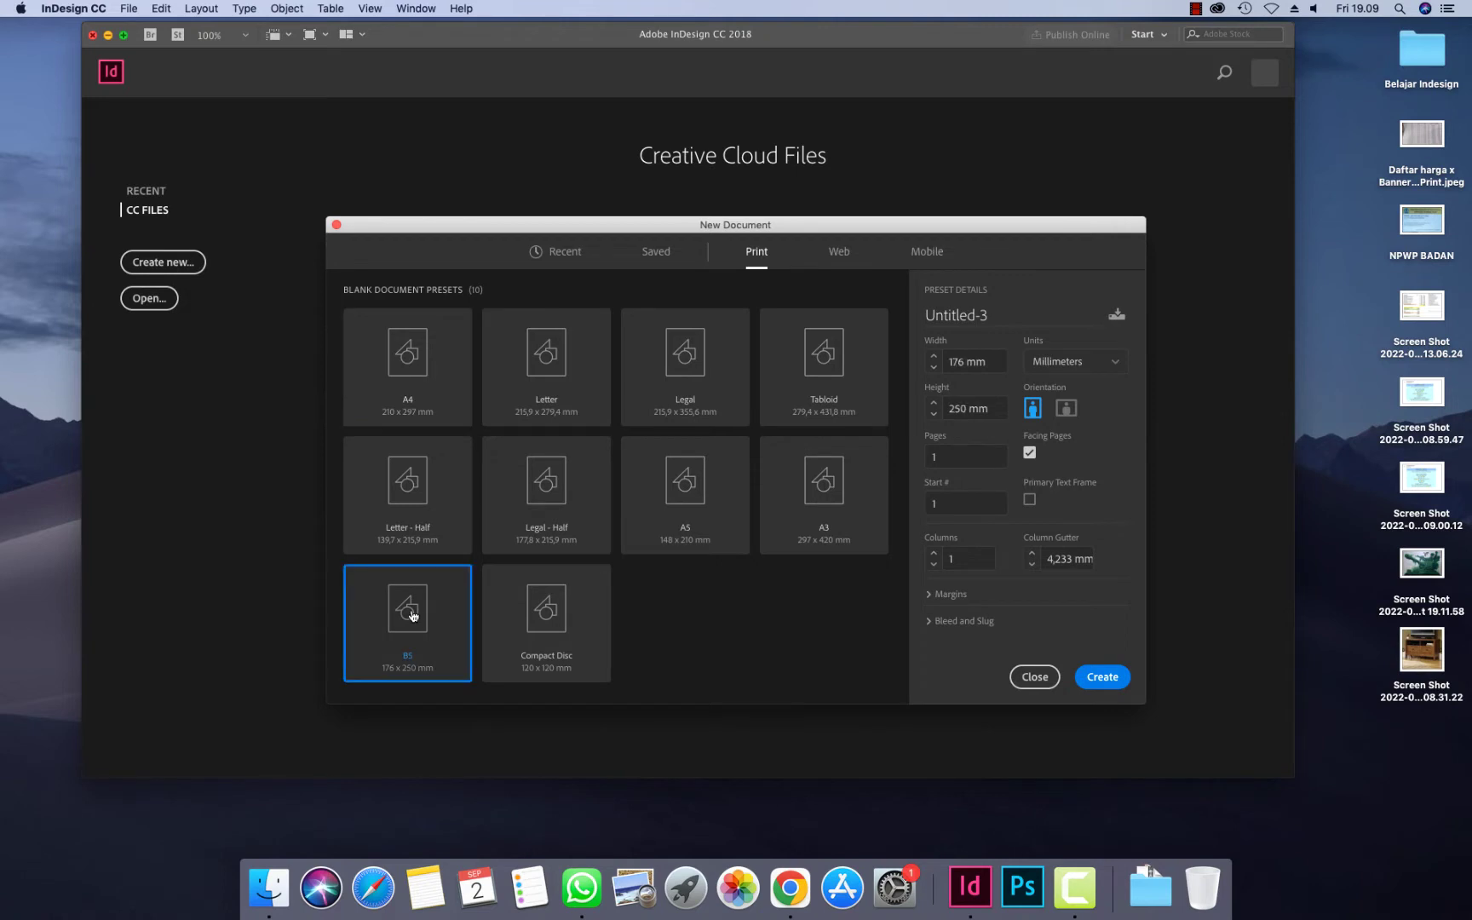
left_click(1100, 678)
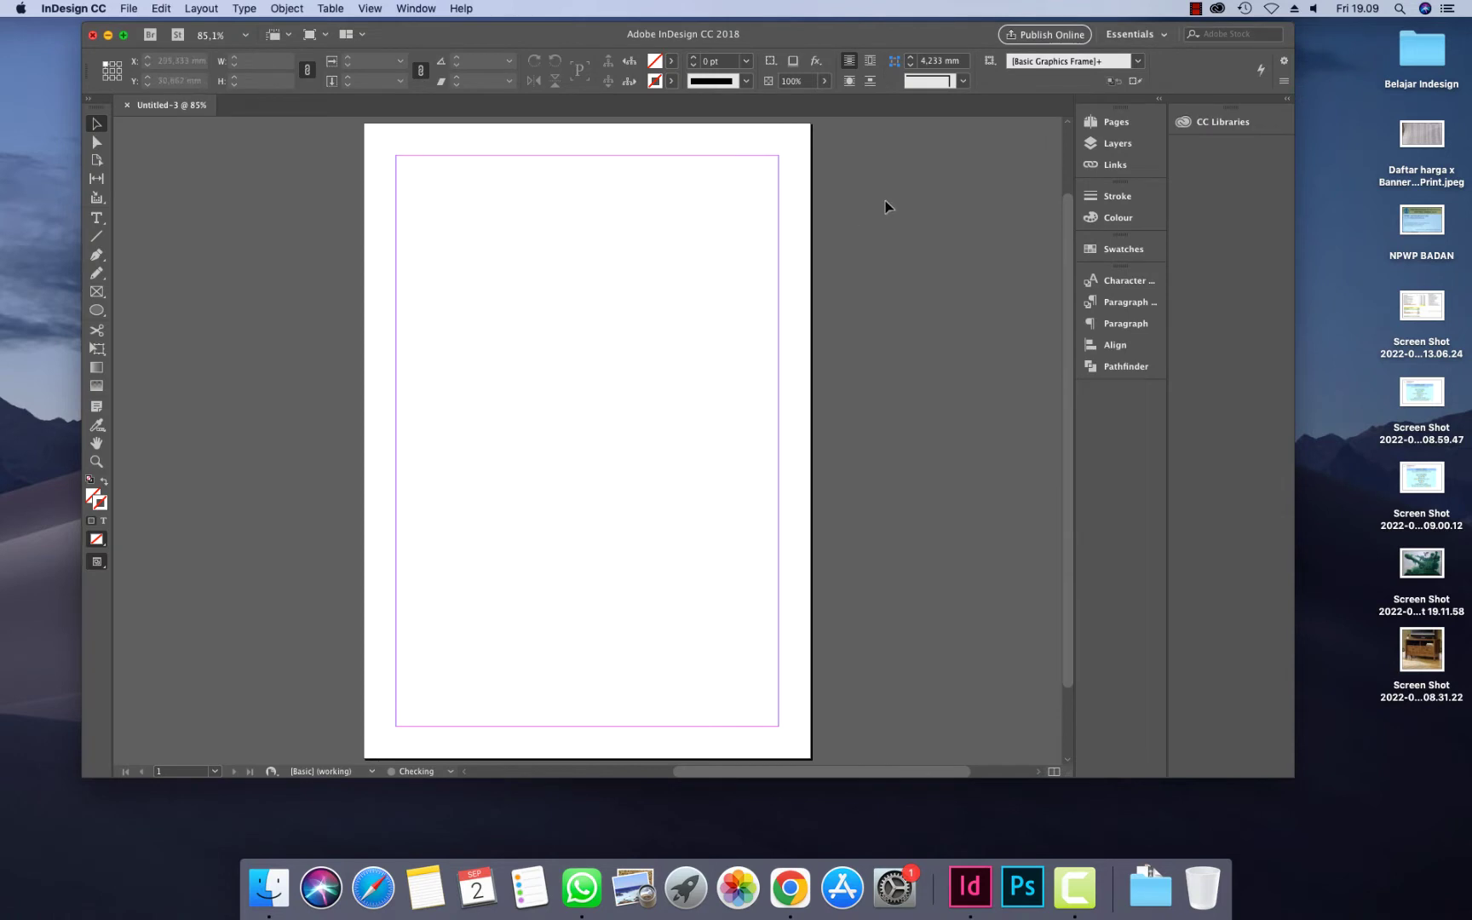
Add new pages to the document until it has 26 pages
left_click(1107, 121)
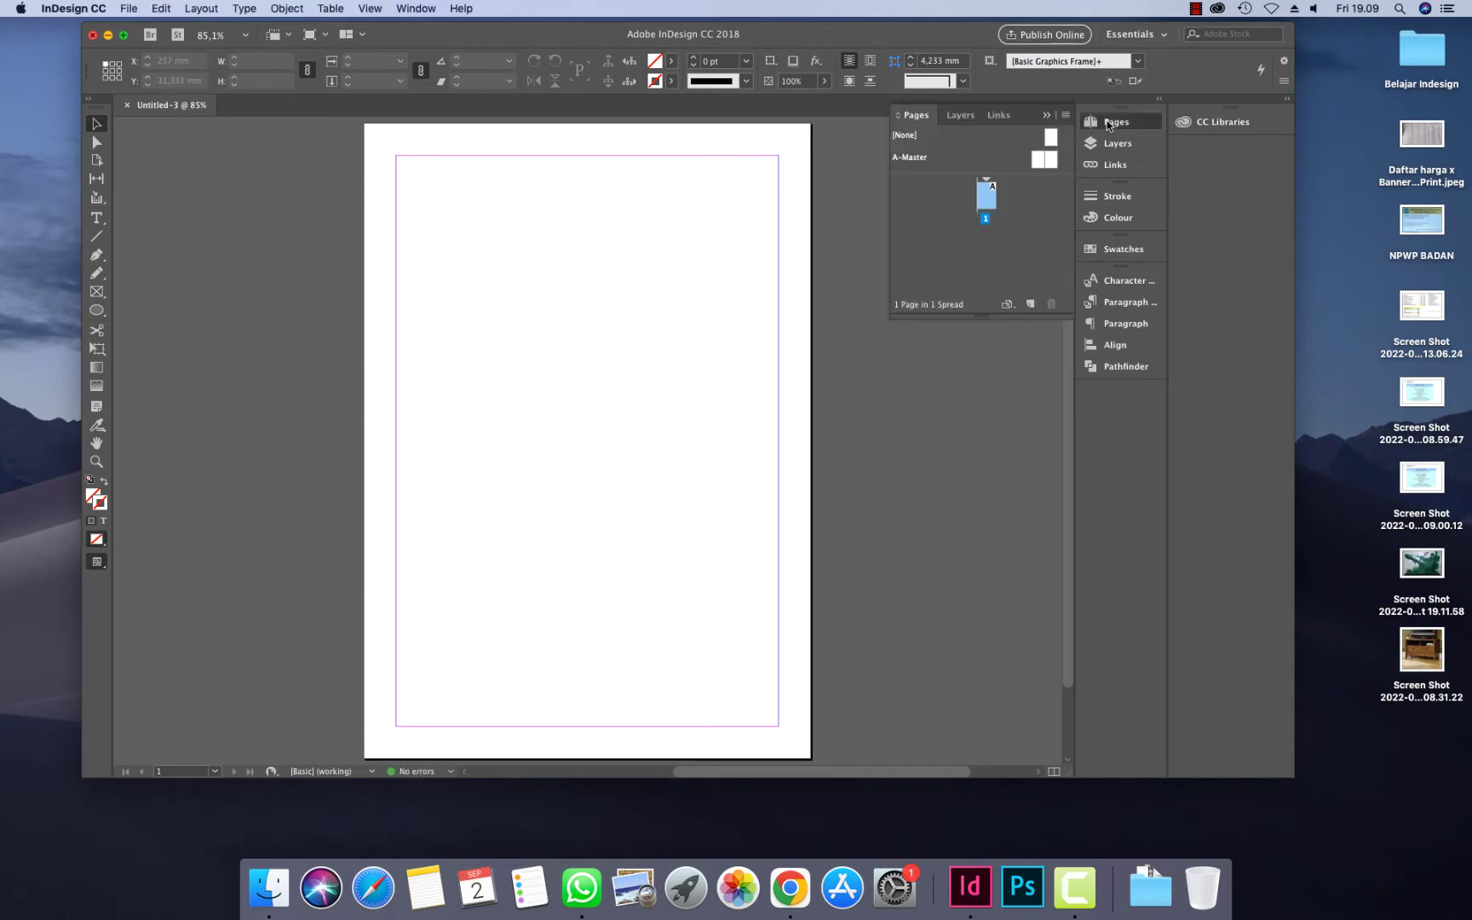
left_click(1031, 305)
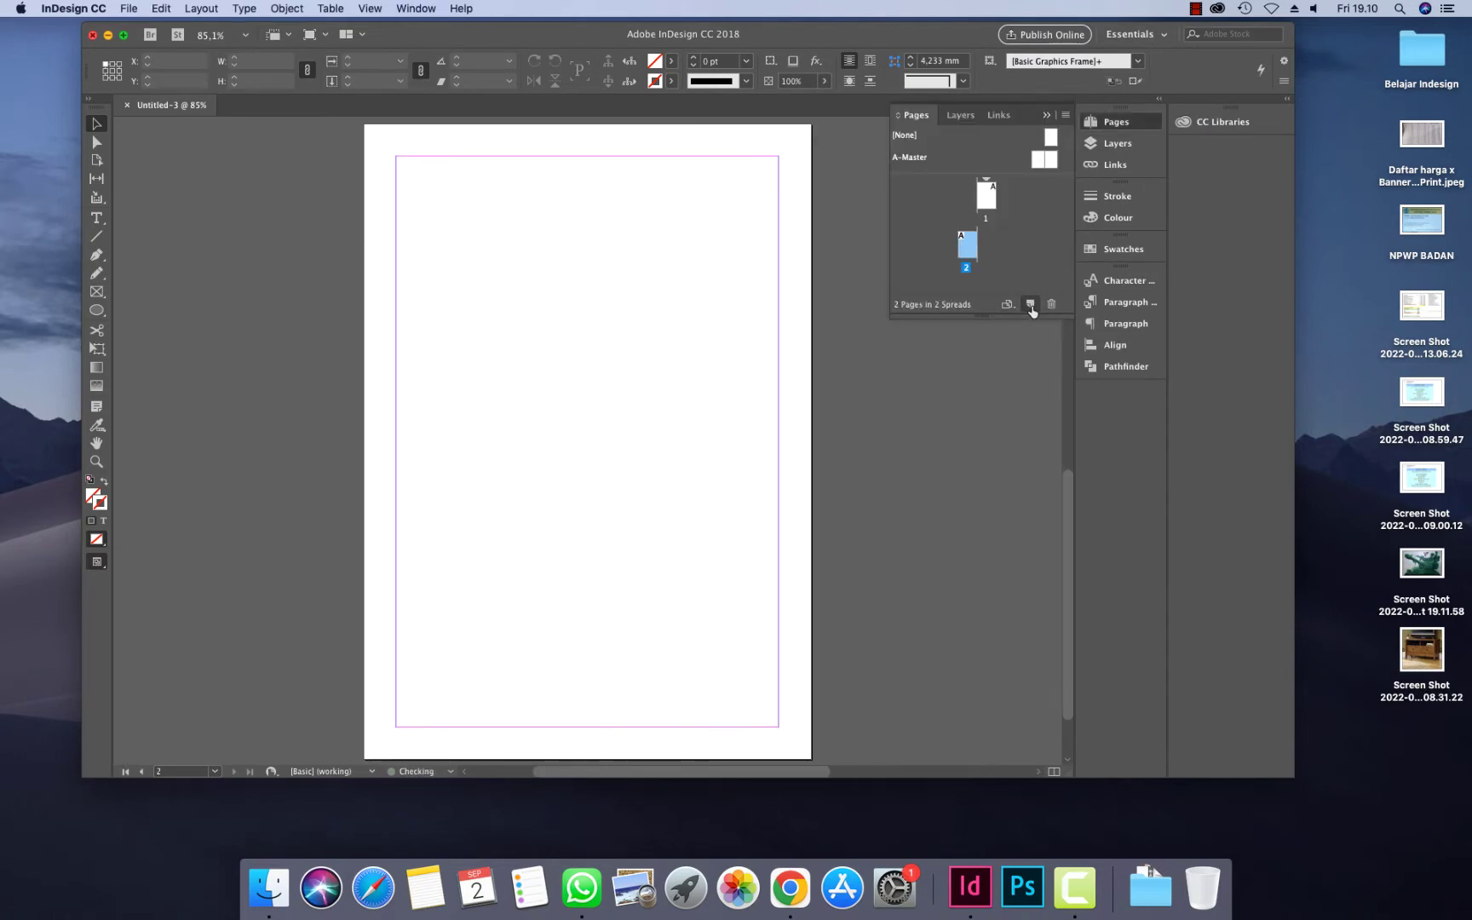
left_click(1031, 305)
left_click(1031, 305)
left_click(1031, 305)
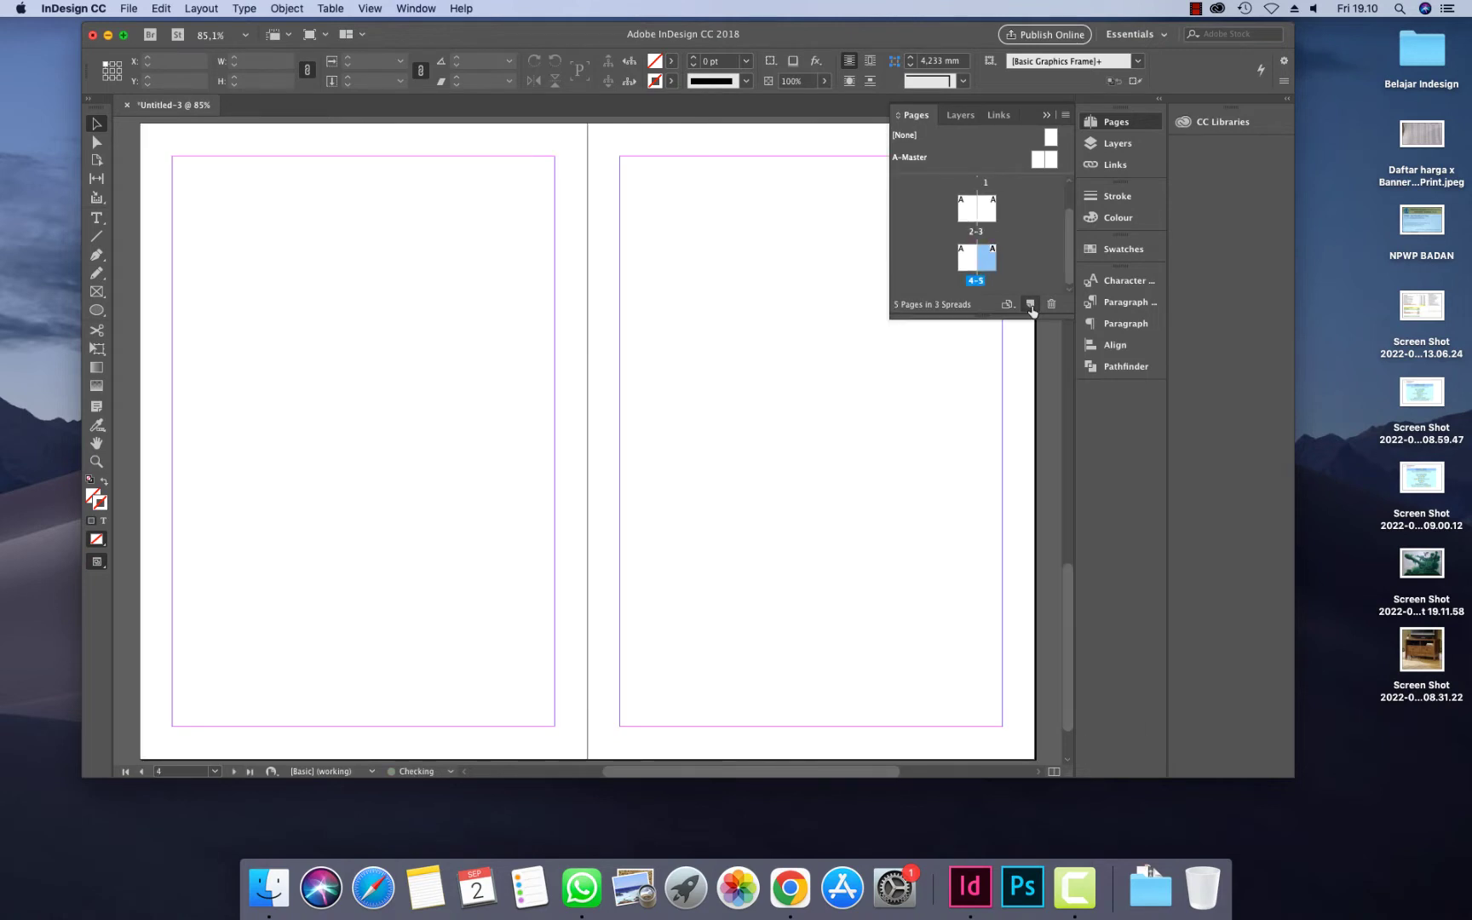
left_click(1031, 305)
left_click(1031, 305)
left_click(1031, 305)
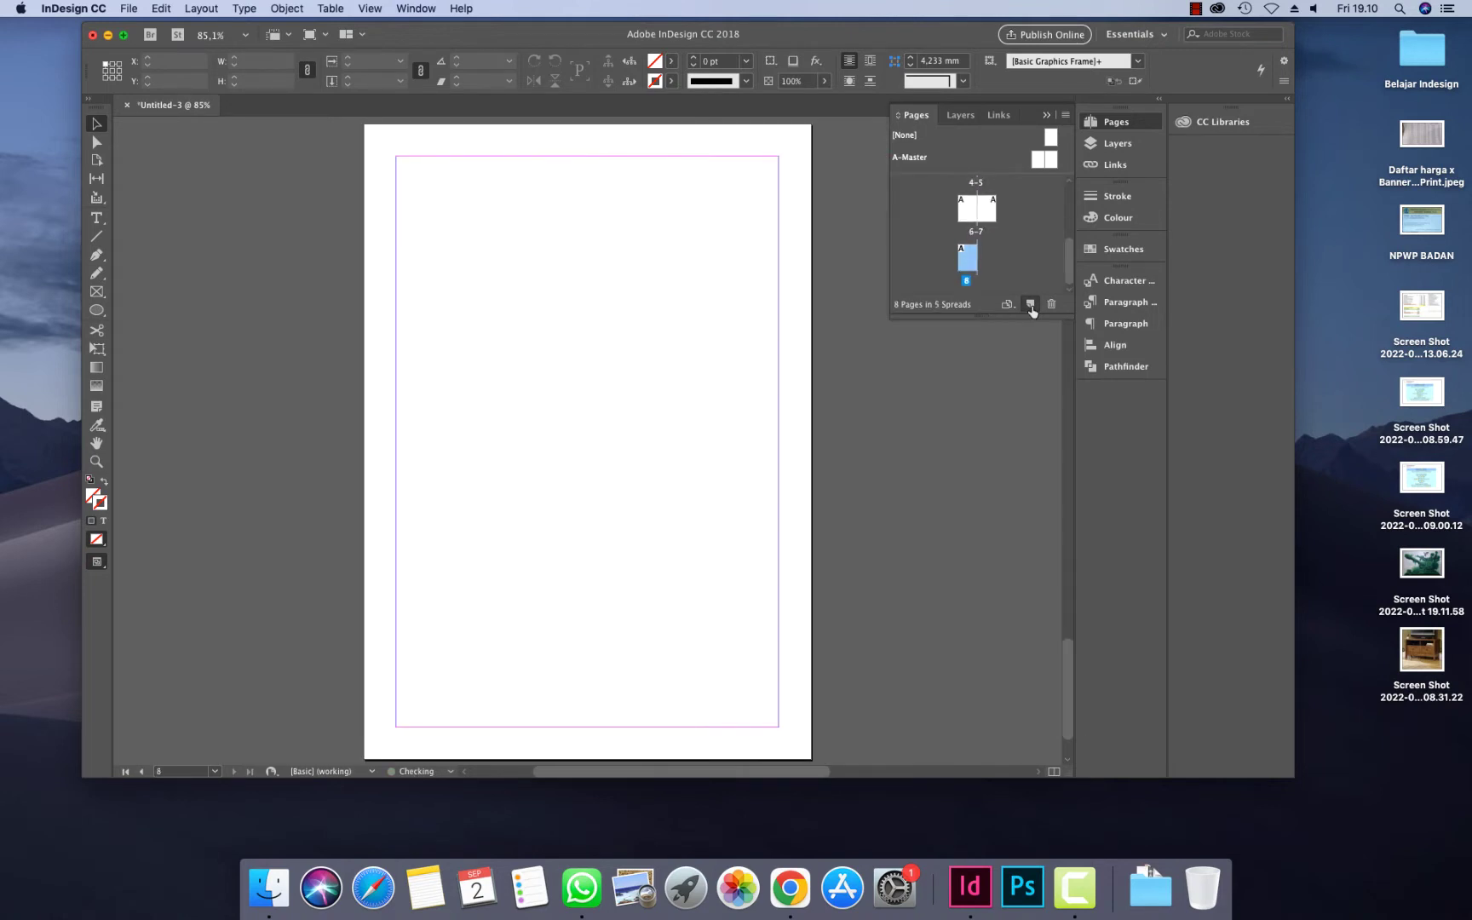
left_click(1031, 305)
left_click(1031, 305)
left_click(1031, 305)
left_click(1031, 305)
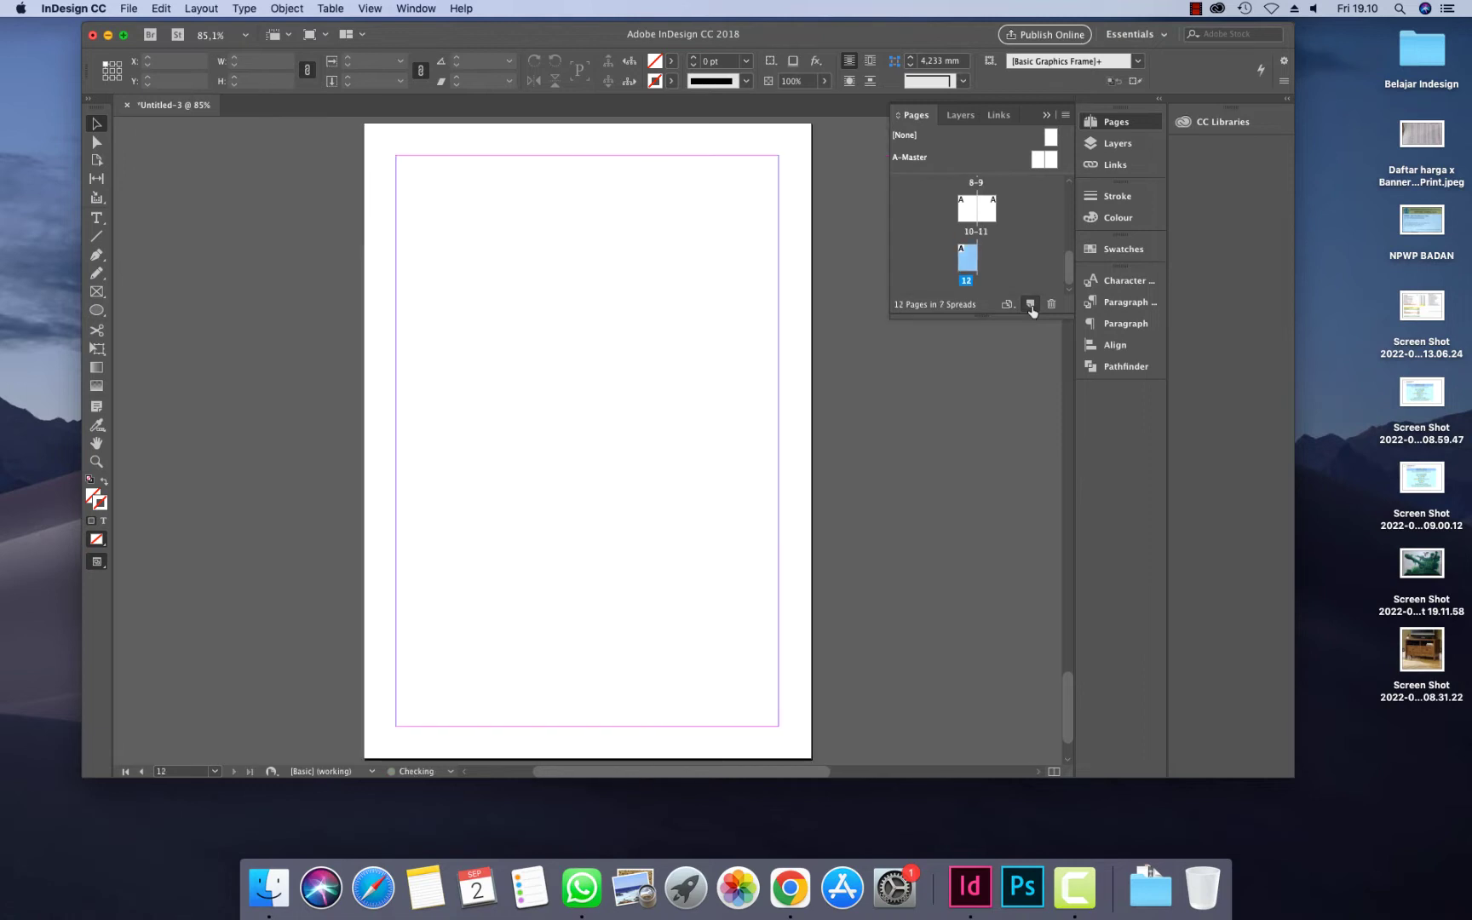
left_click(1031, 305)
left_click(1031, 305)
left_click(1031, 305)
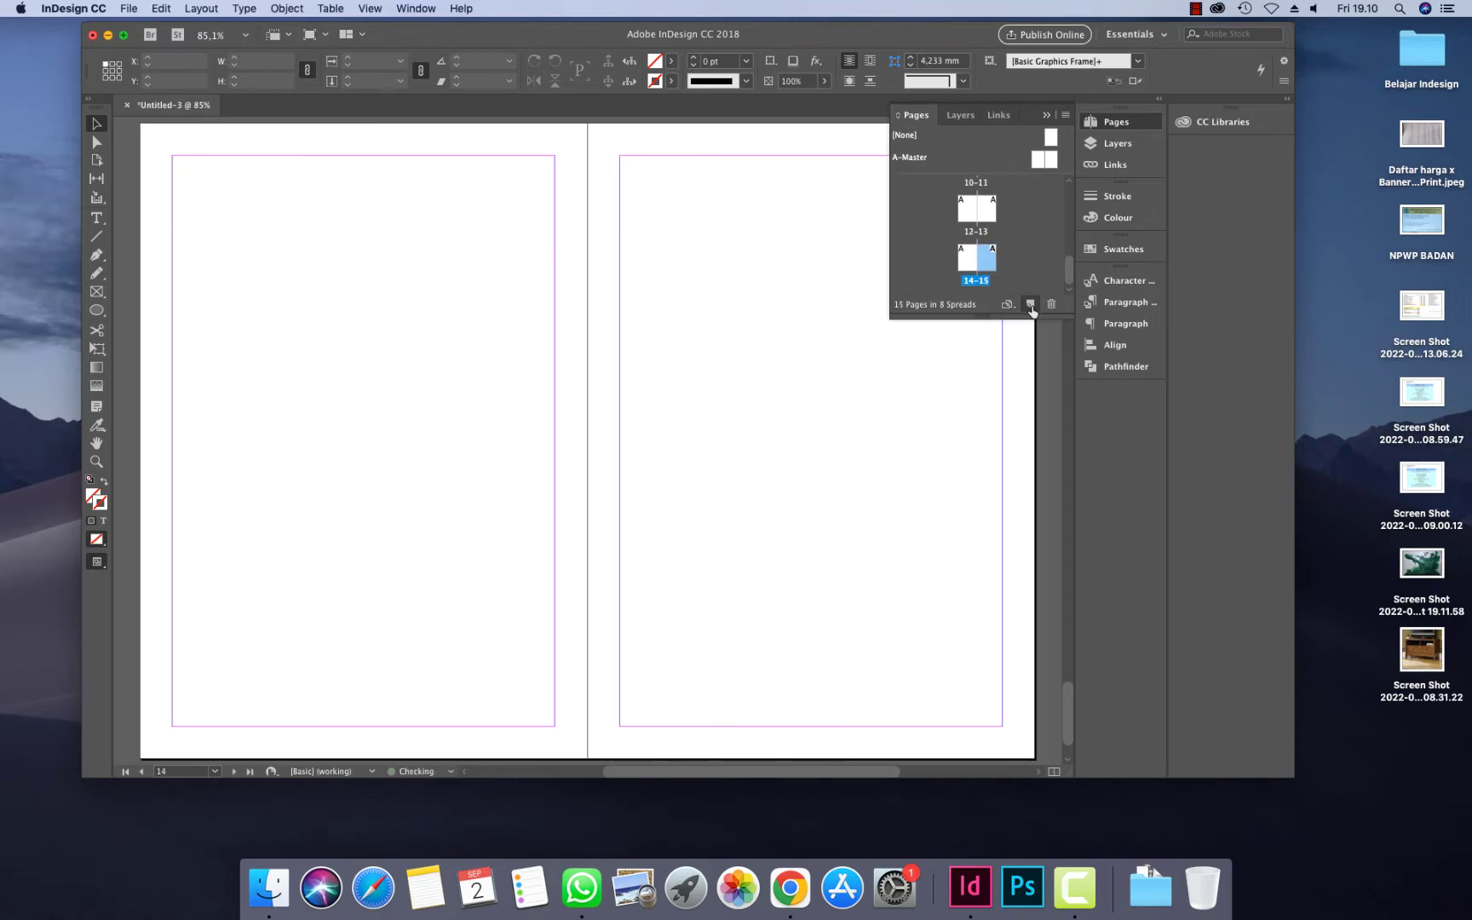
left_click(1031, 305)
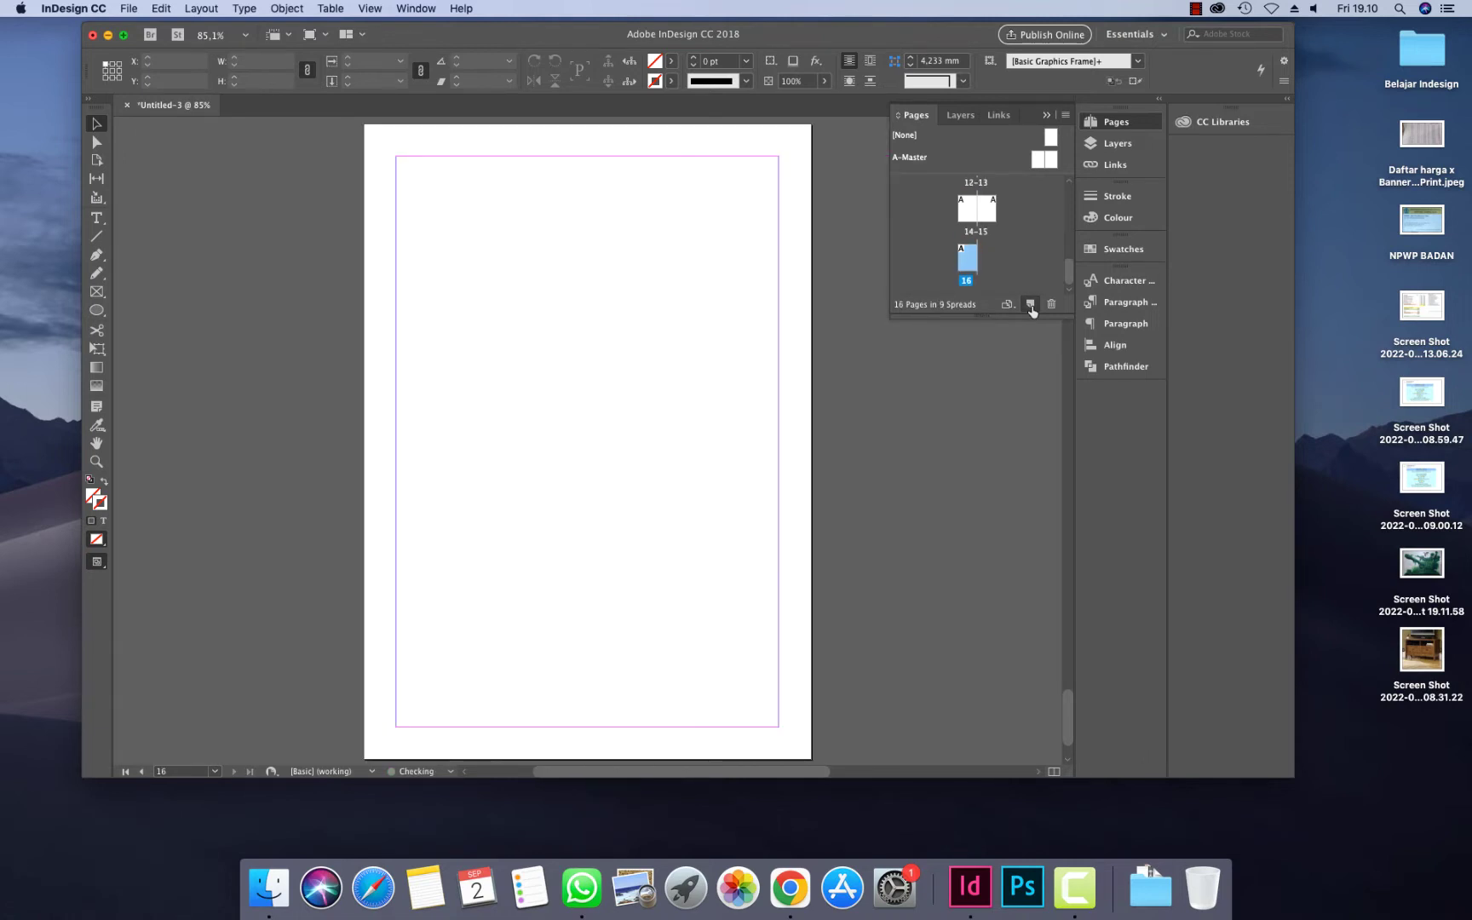
left_click(1031, 305)
left_click(1031, 305)
left_click(1031, 305)
left_click(1031, 305)
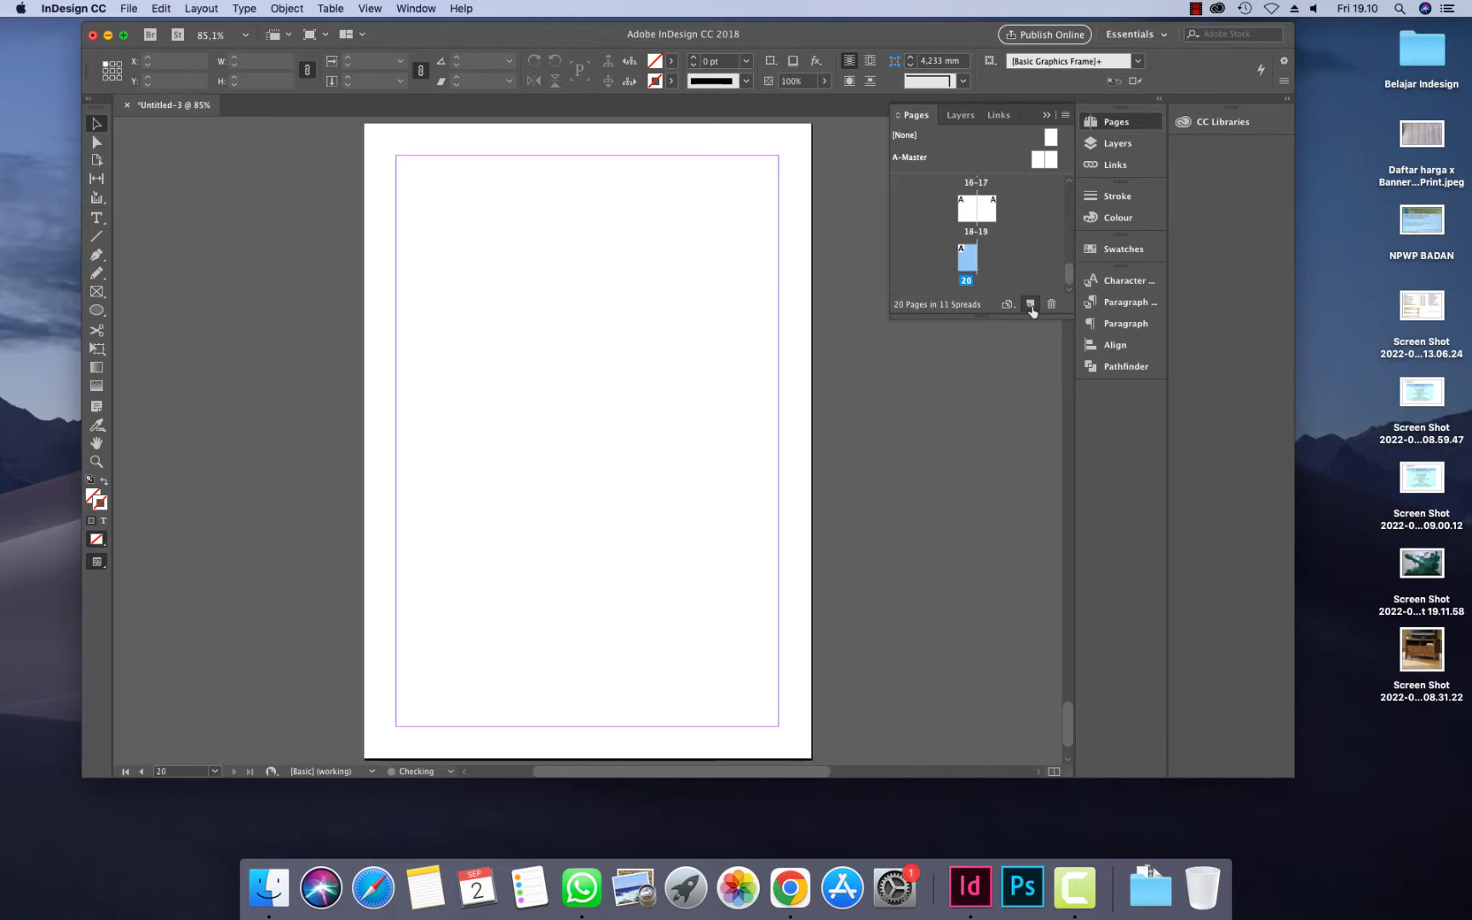
left_click(1031, 305)
left_click(1031, 305)
left_click(1031, 305)
left_click(1031, 305)
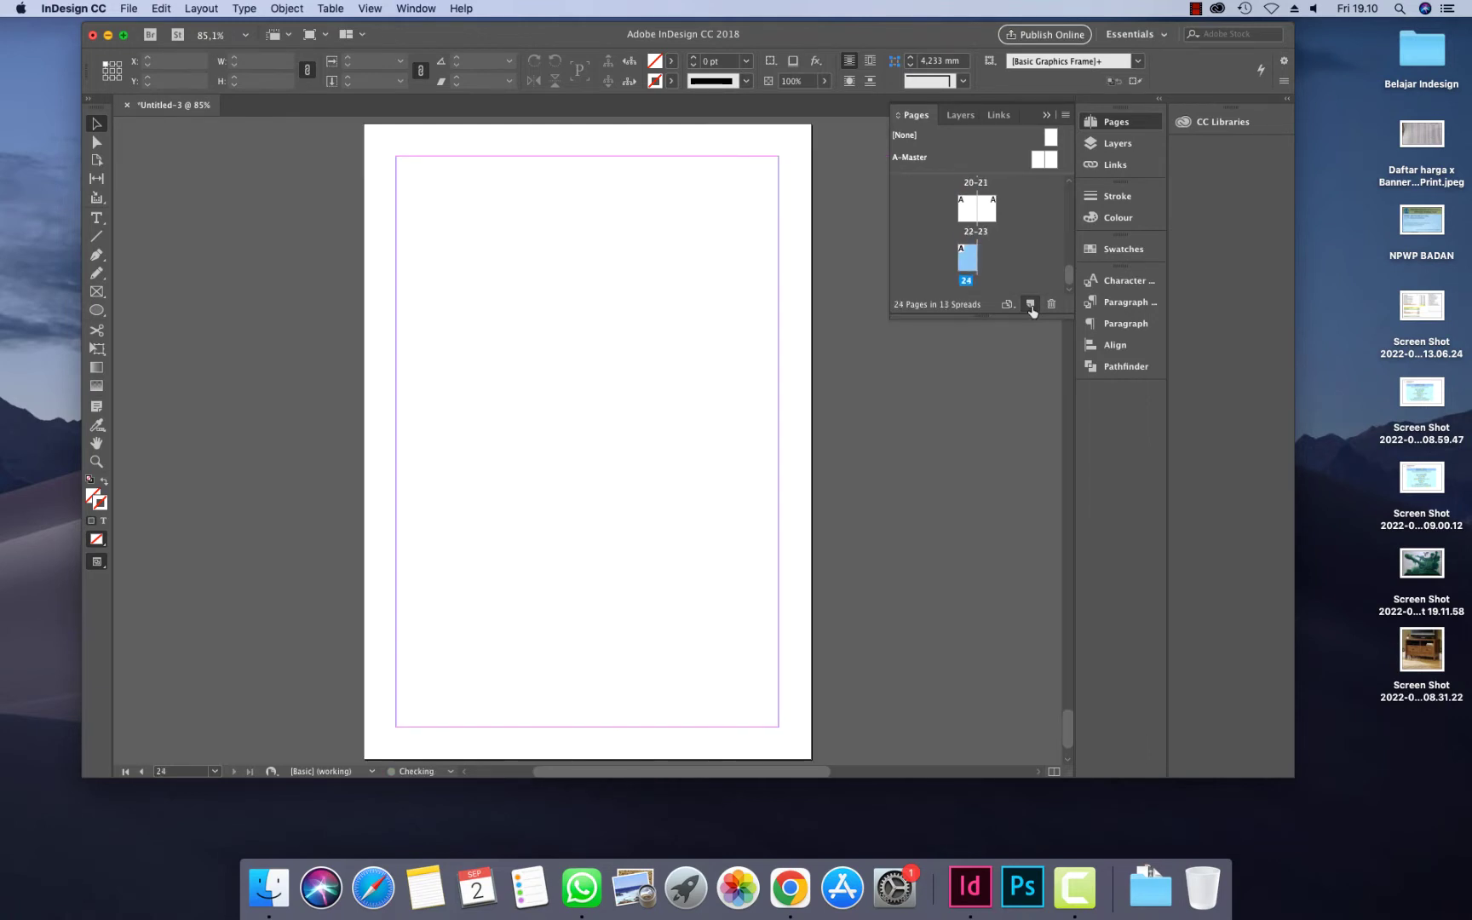
left_click(1031, 305)
left_click(1031, 305)
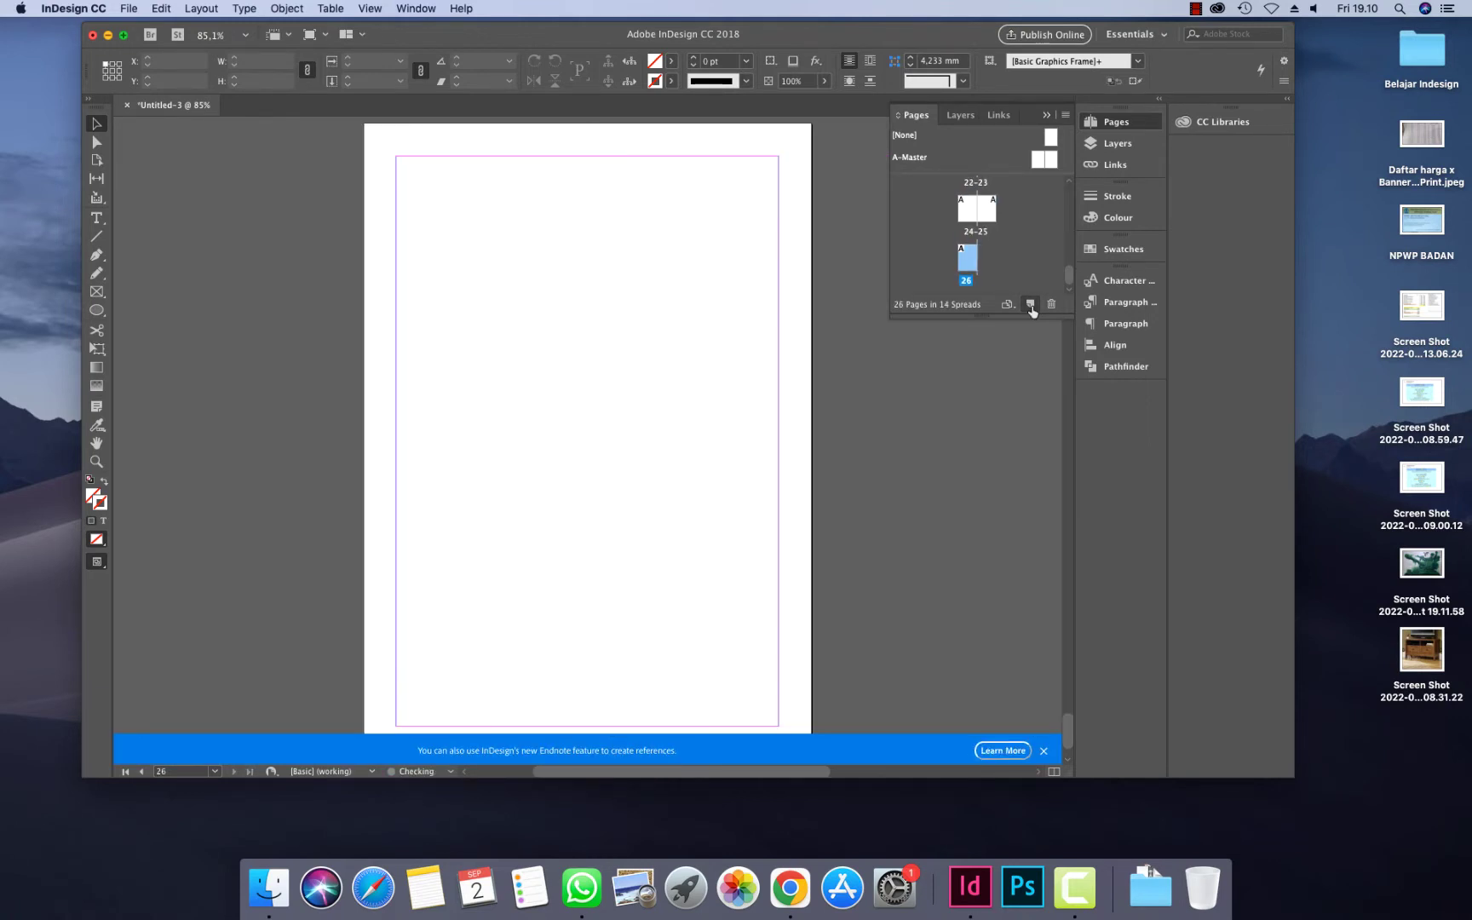
Go to page 1, start placing a file, and browse to the UNDIP teknik lingkungan folder in Documents
left_click_drag(1070, 274, 1072, 183)
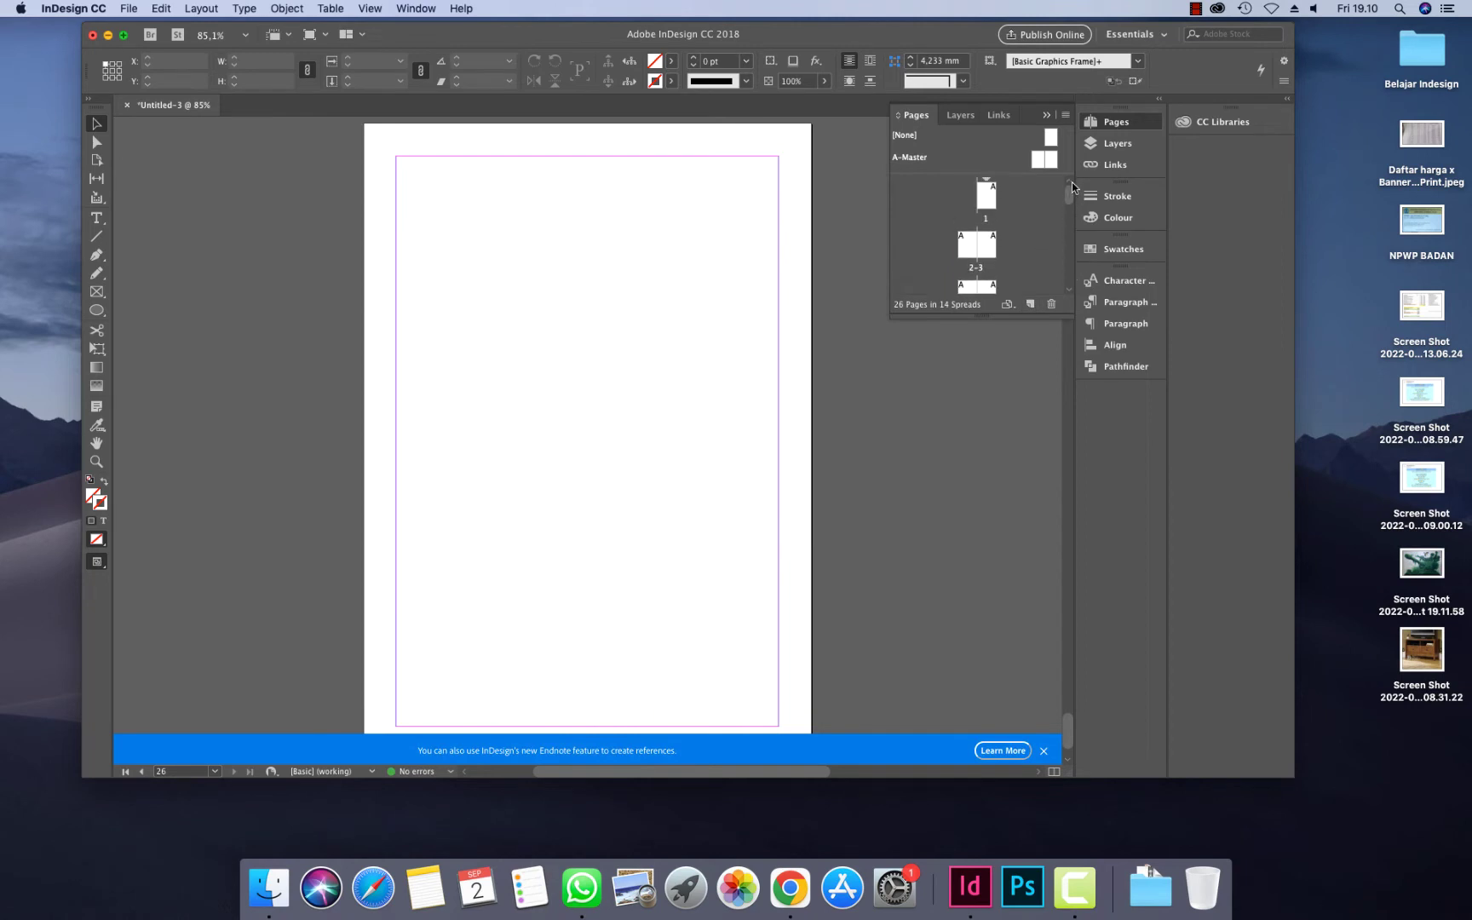
double_click(986, 198)
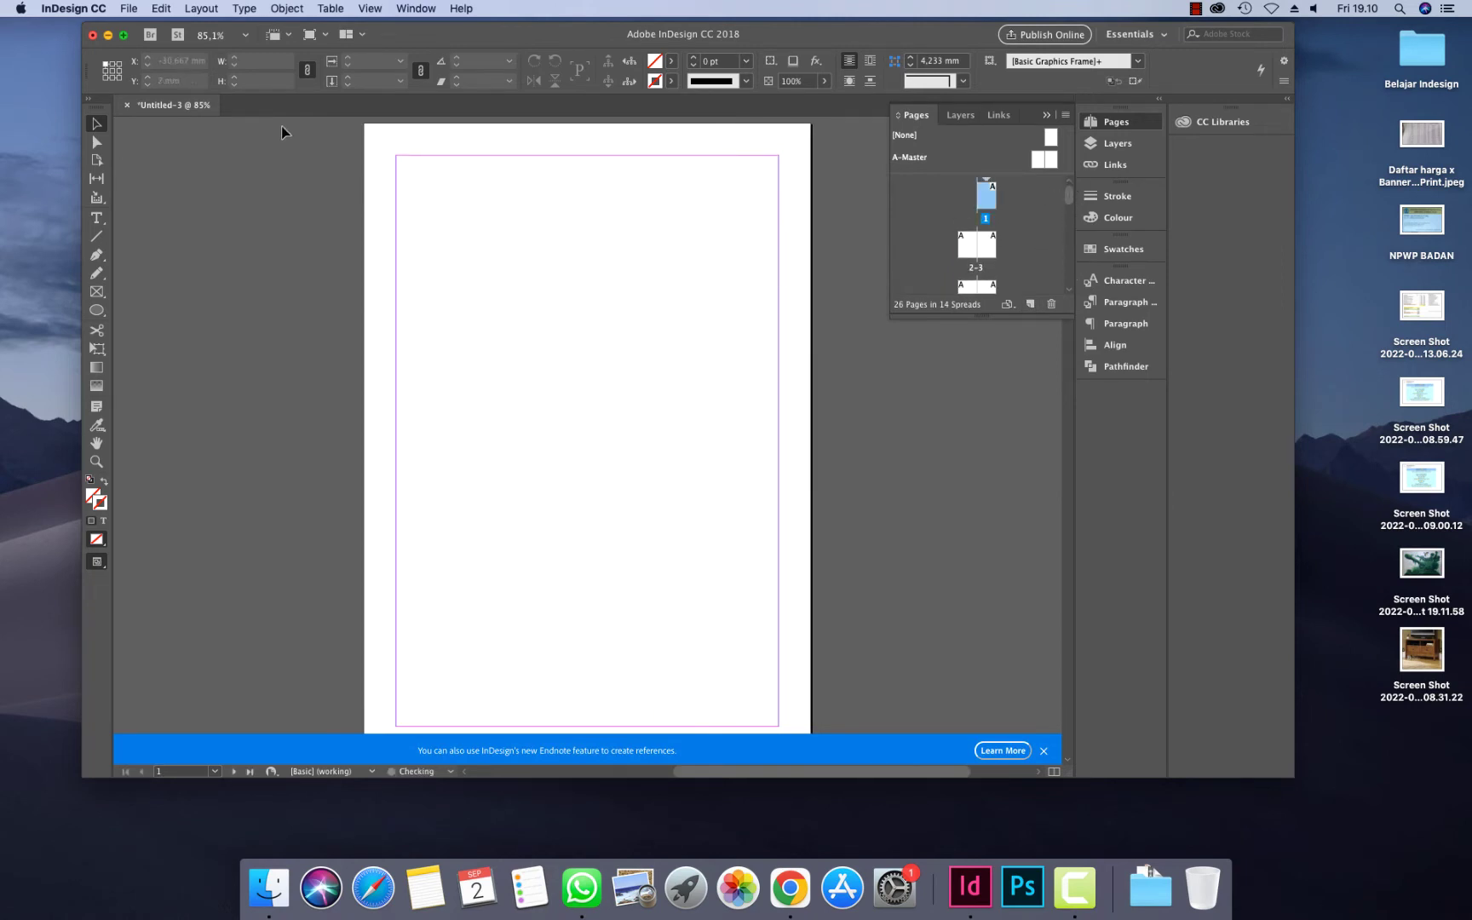
left_click(130, 10)
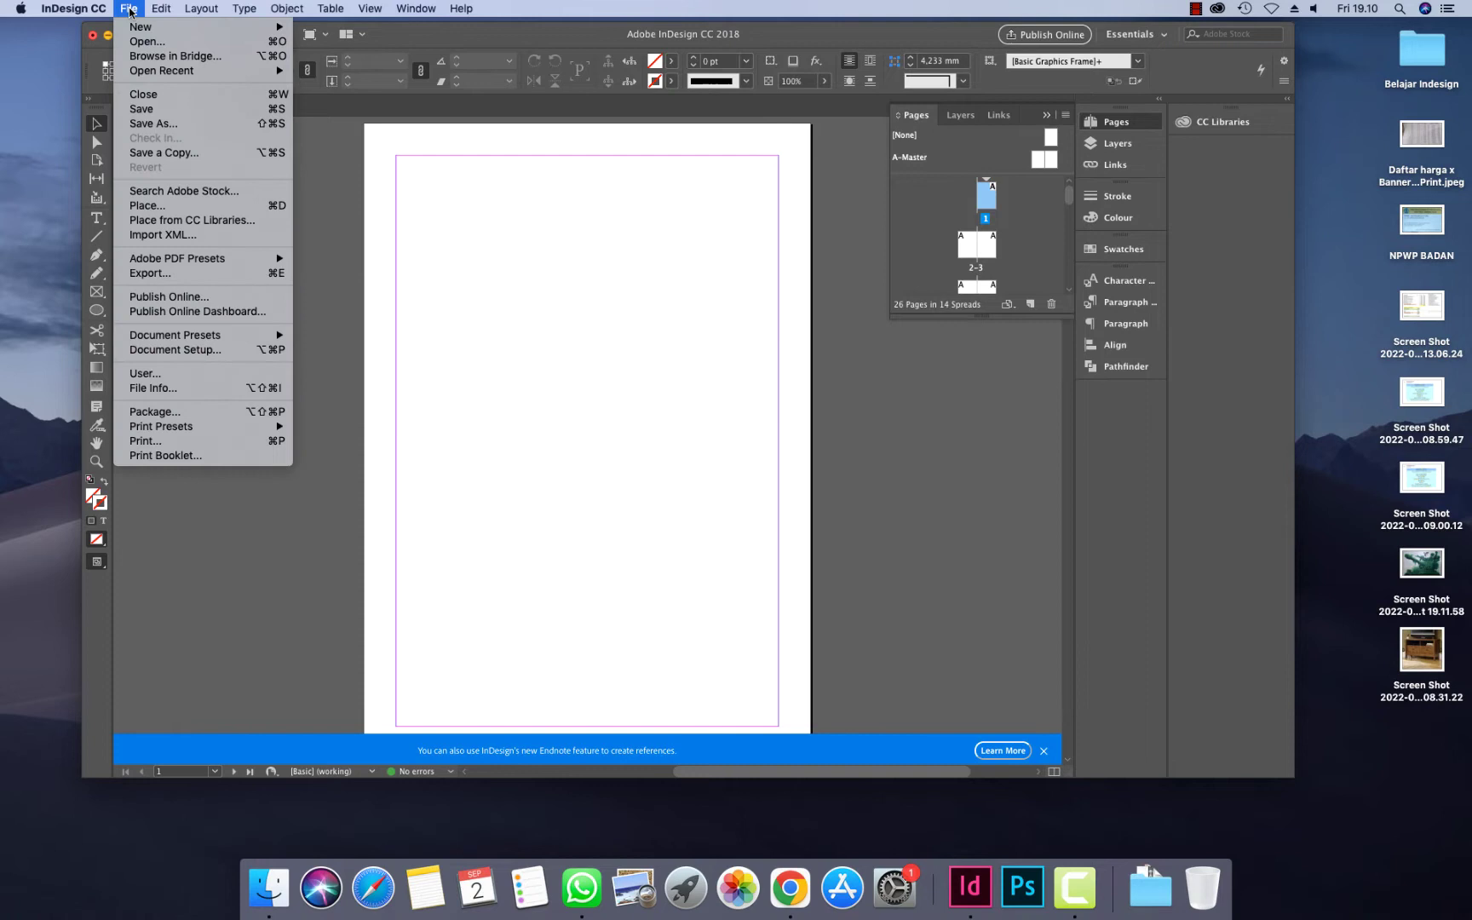
left_click(171, 208)
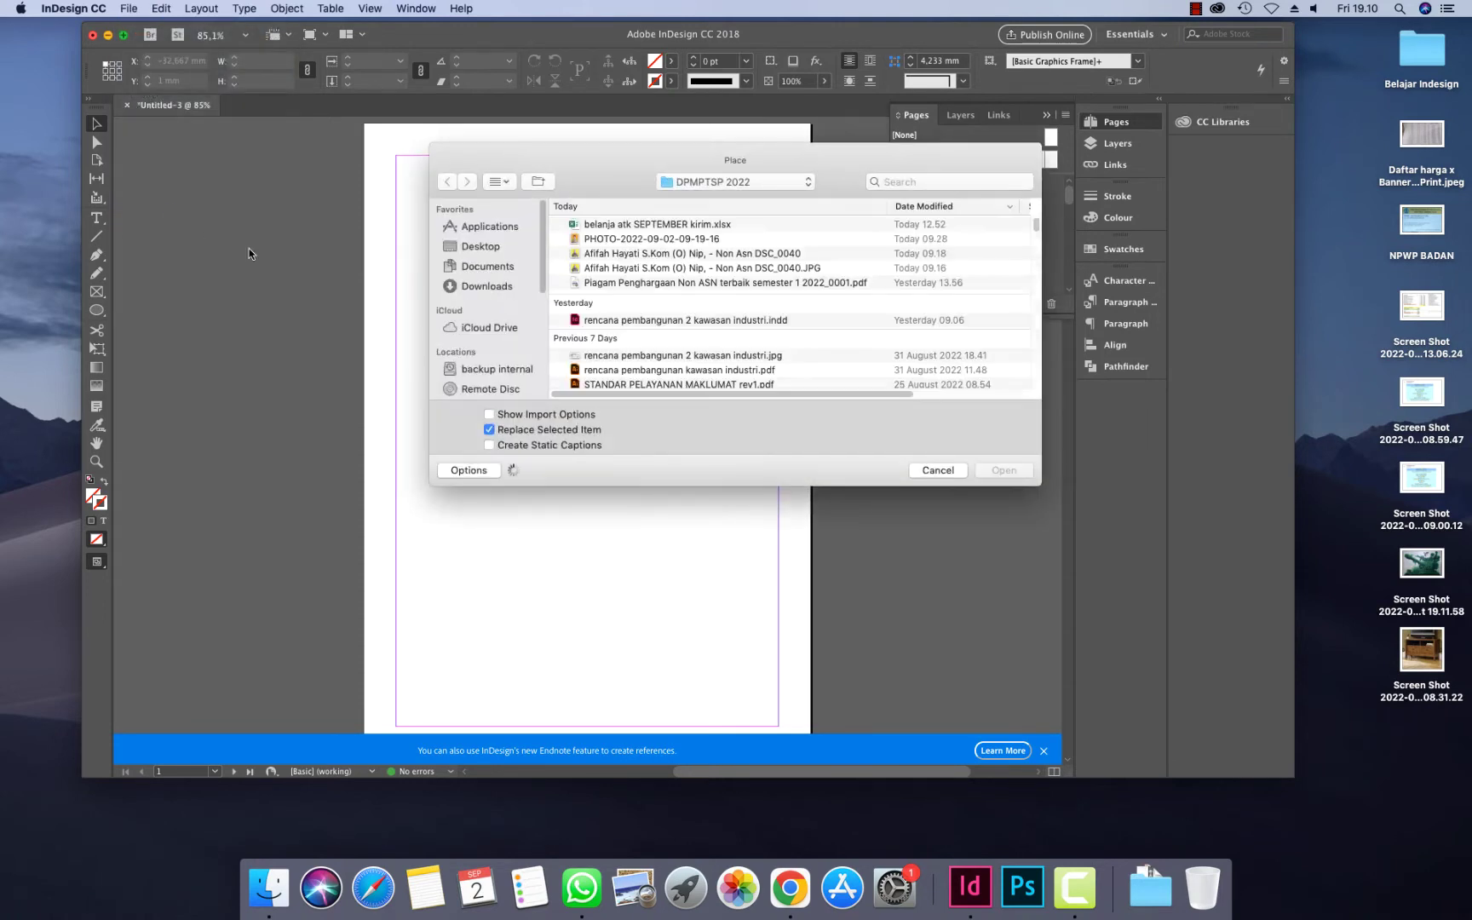
left_click(503, 270)
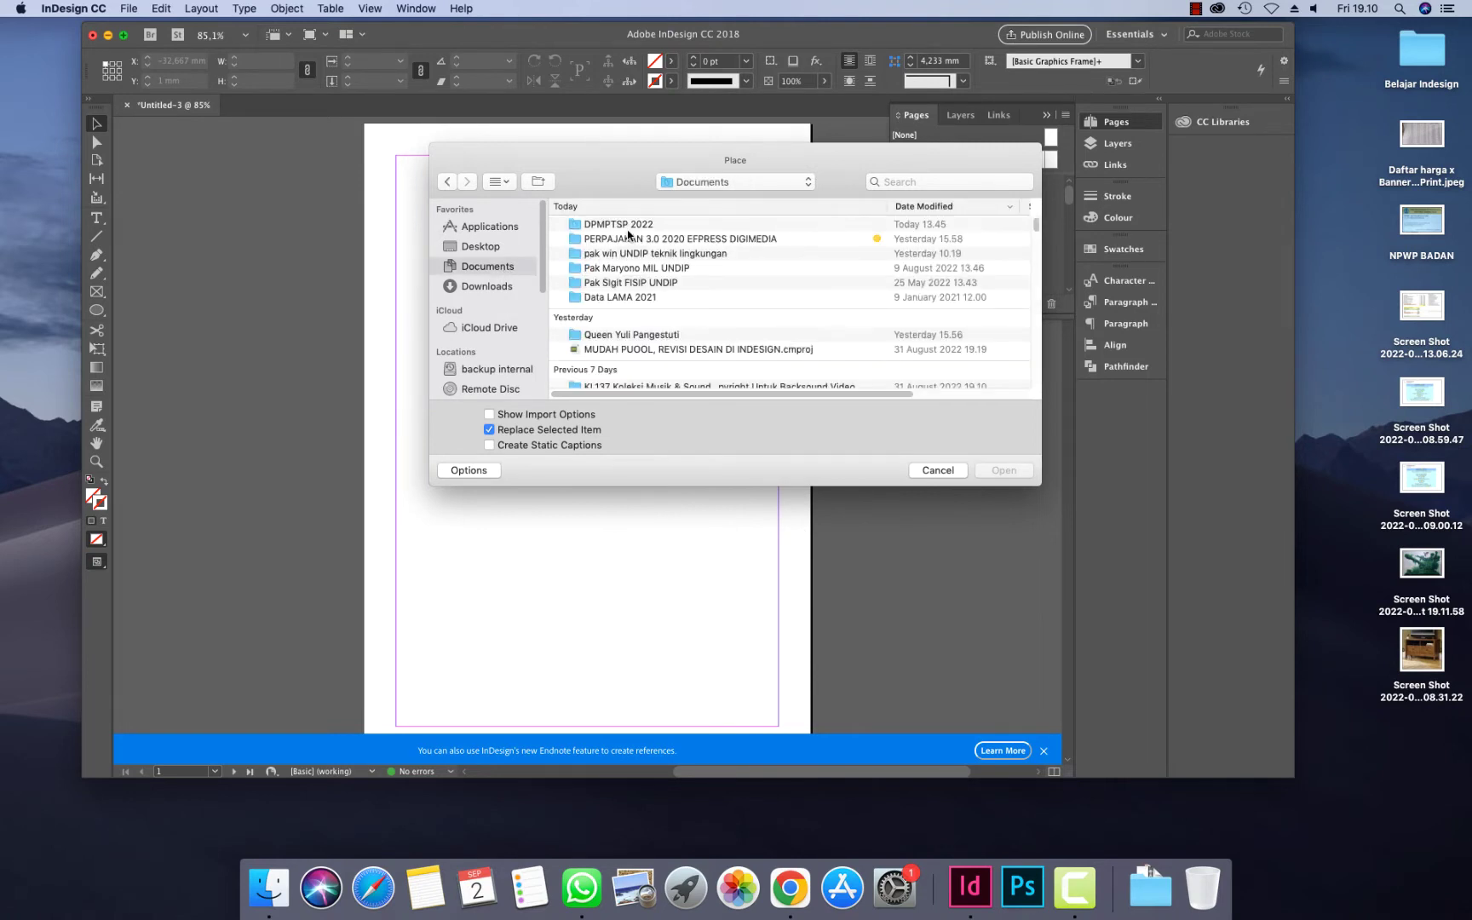
left_click(623, 225)
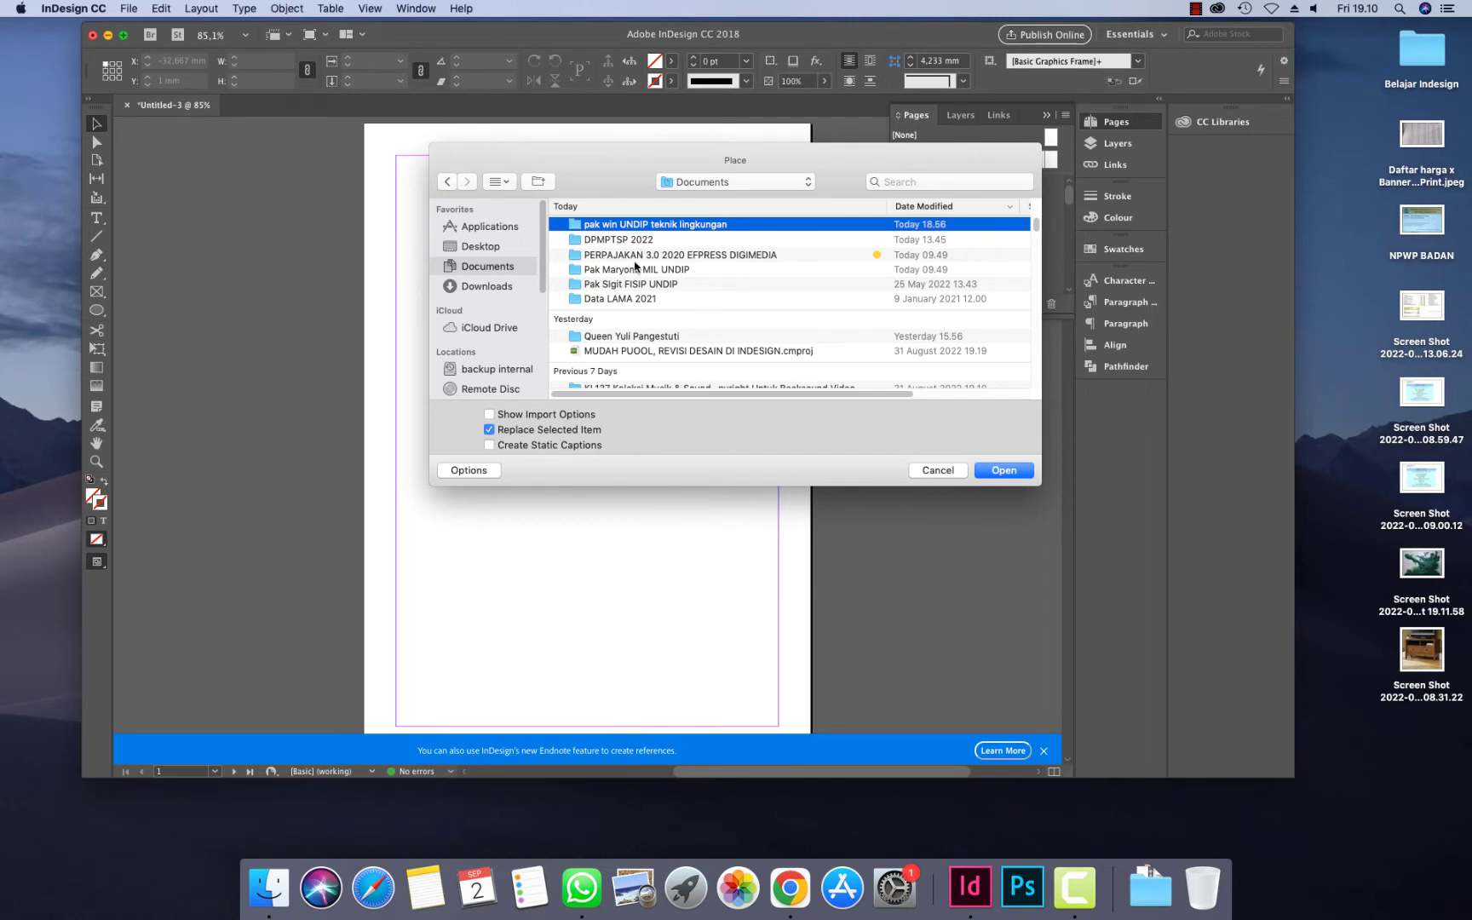
double_click(662, 227)
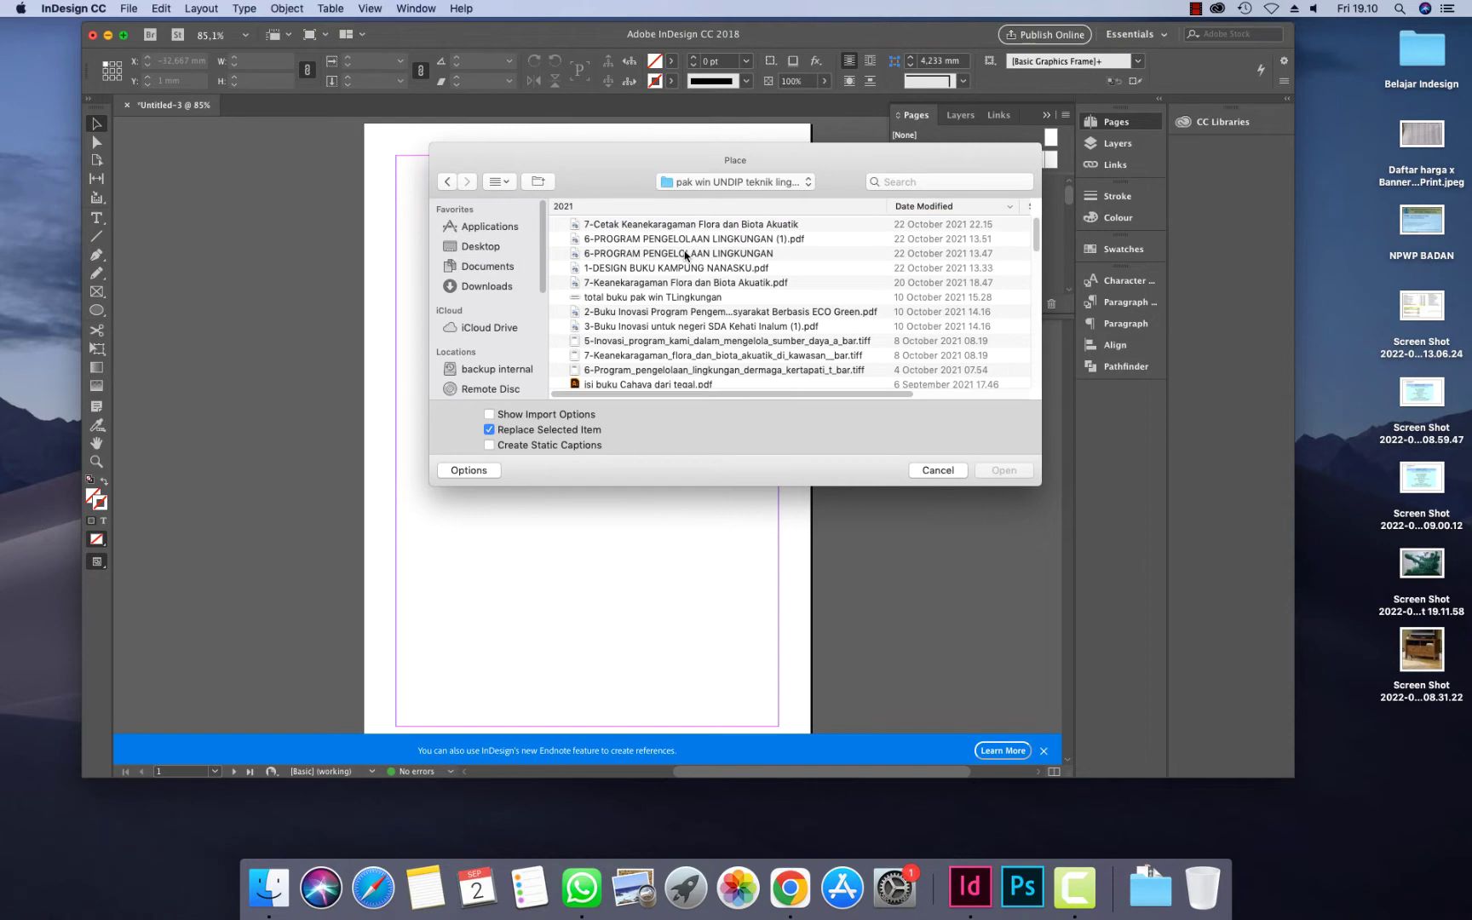
Re-sort the folder's files by modification date and look through the list for the book's source files
left_click(930, 207)
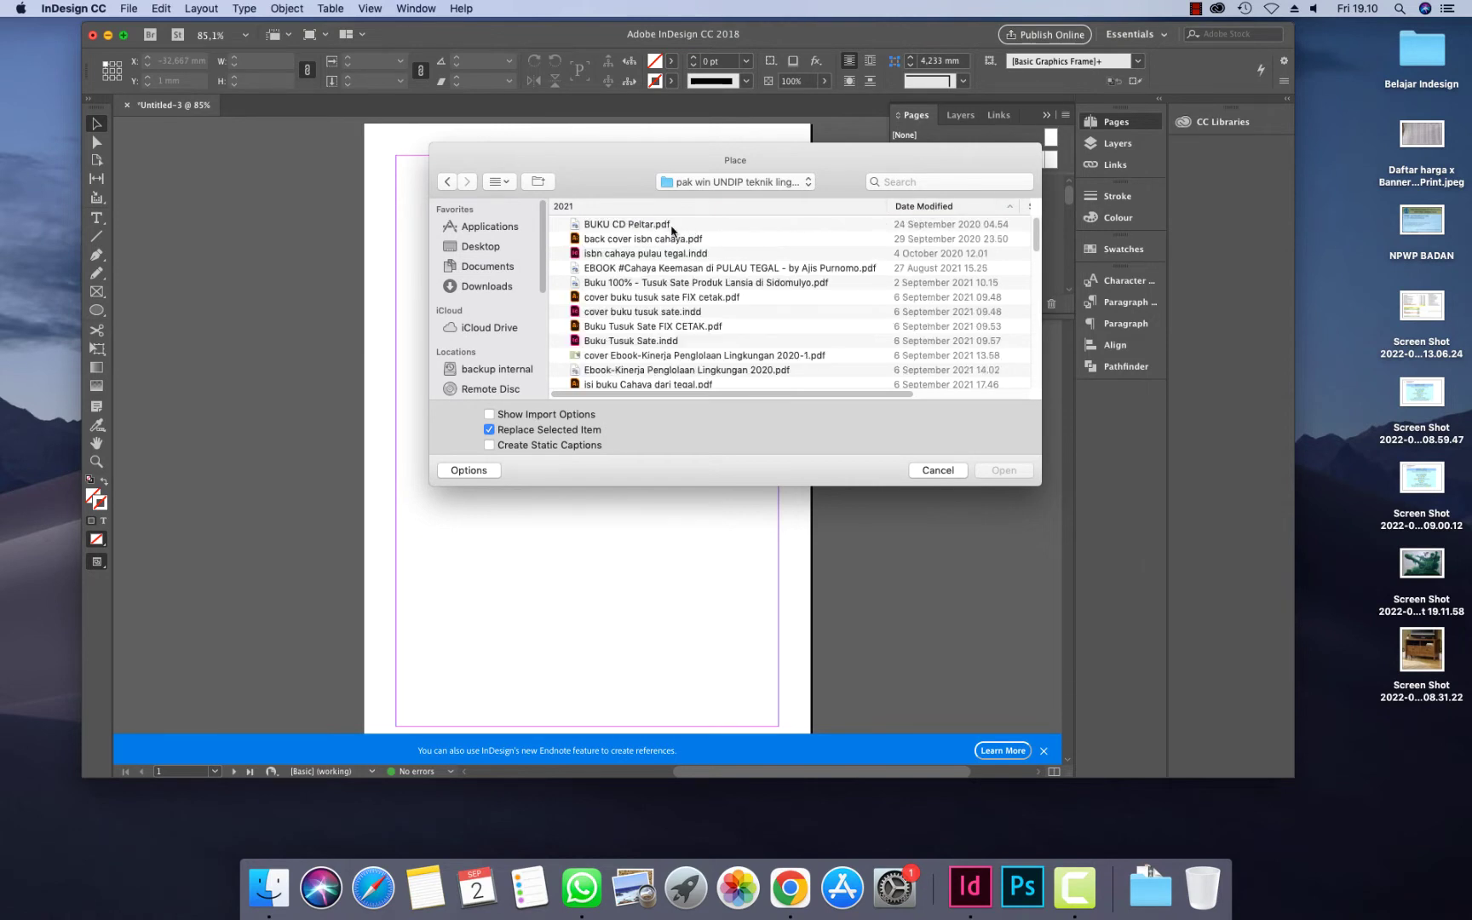
left_click(945, 208)
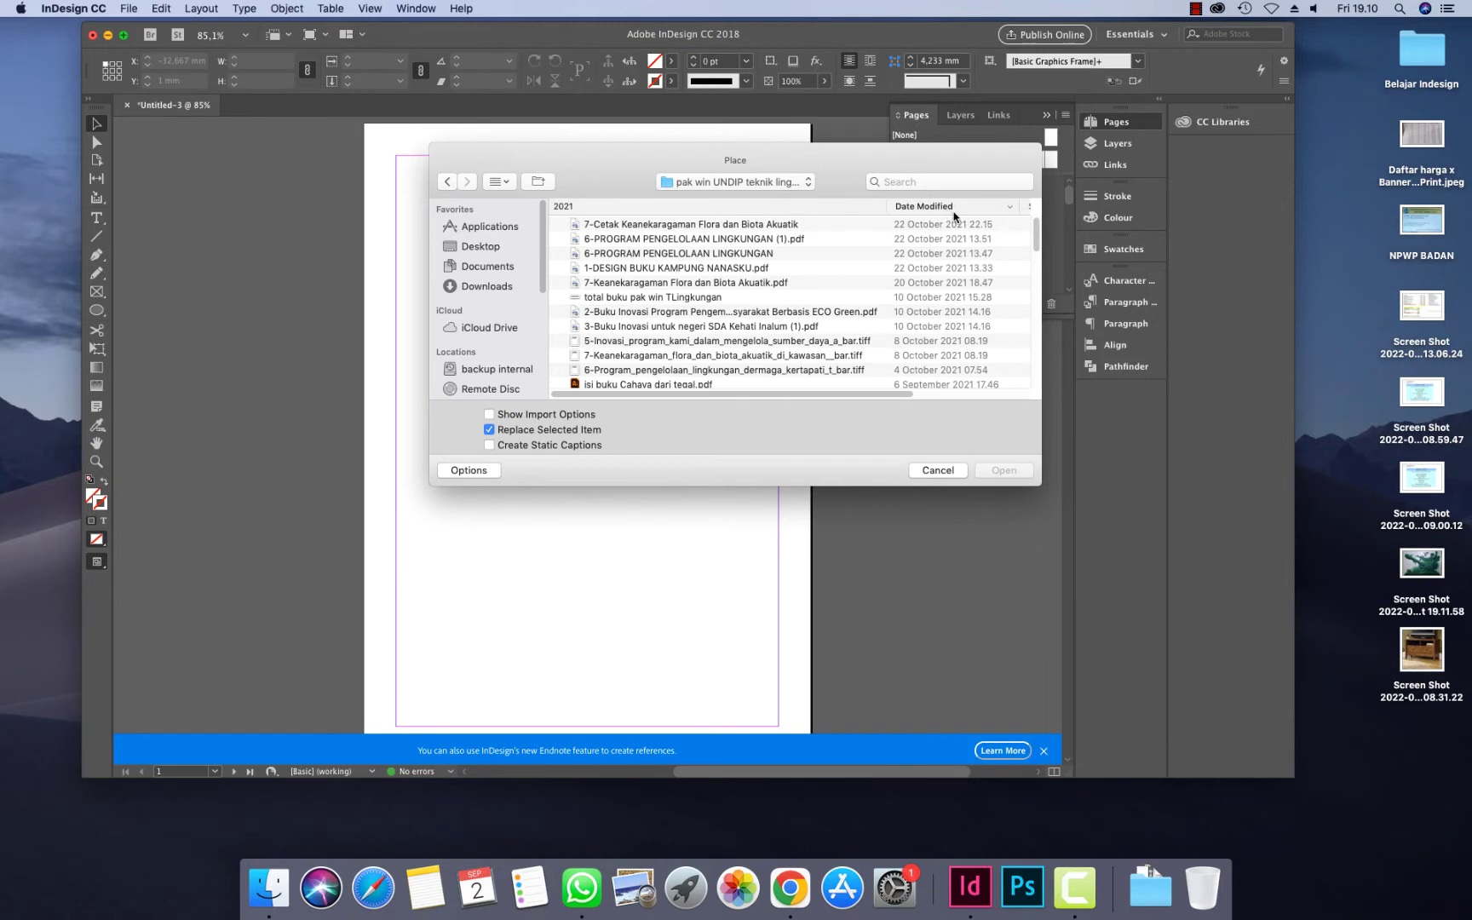
left_click(1013, 209)
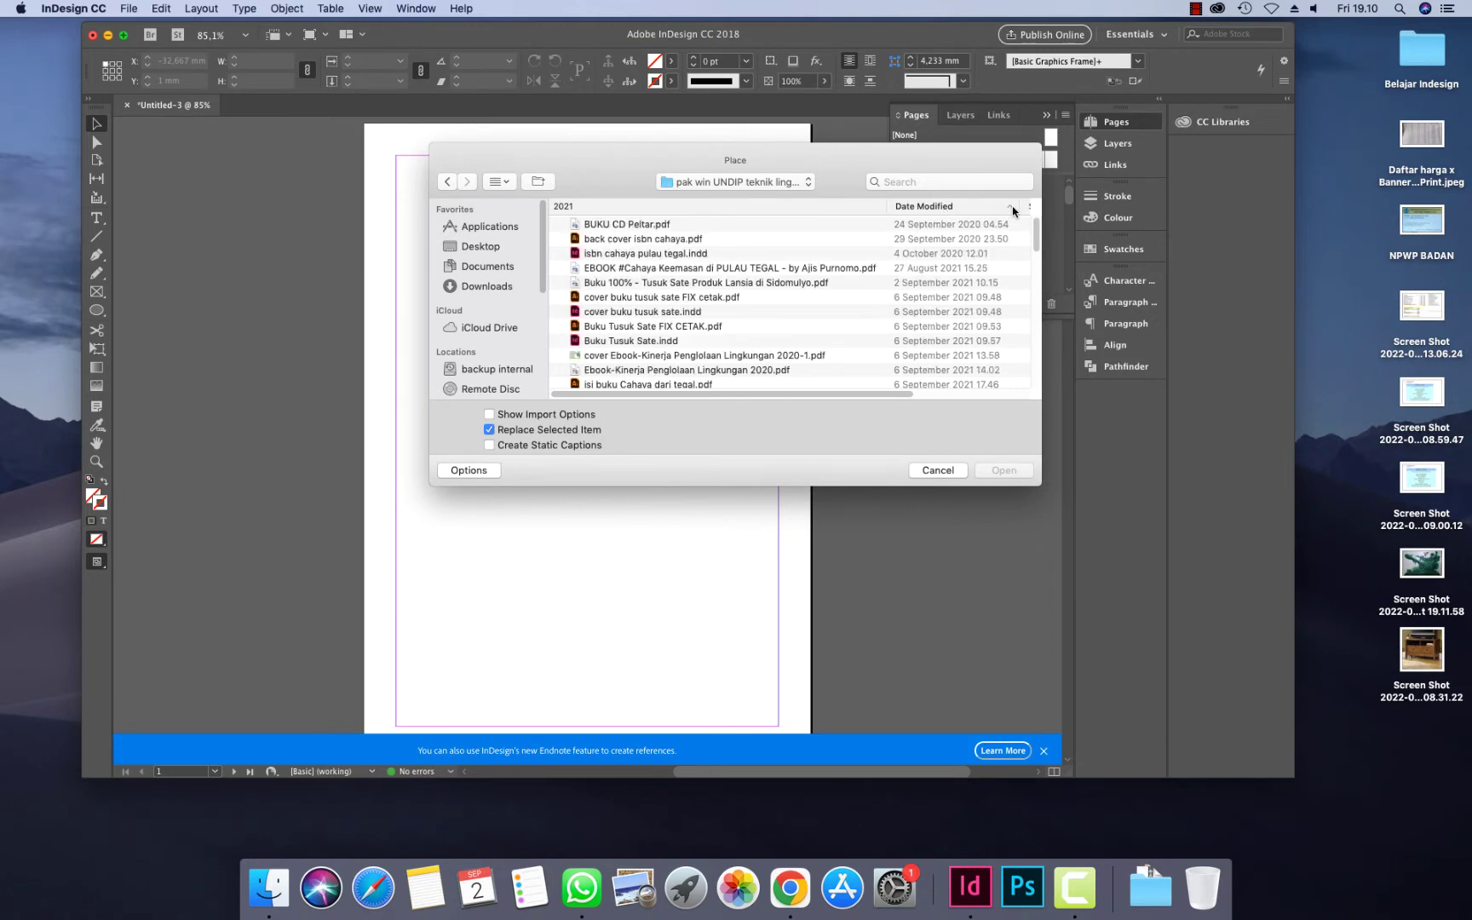
scroll(675, 271, "down", 3)
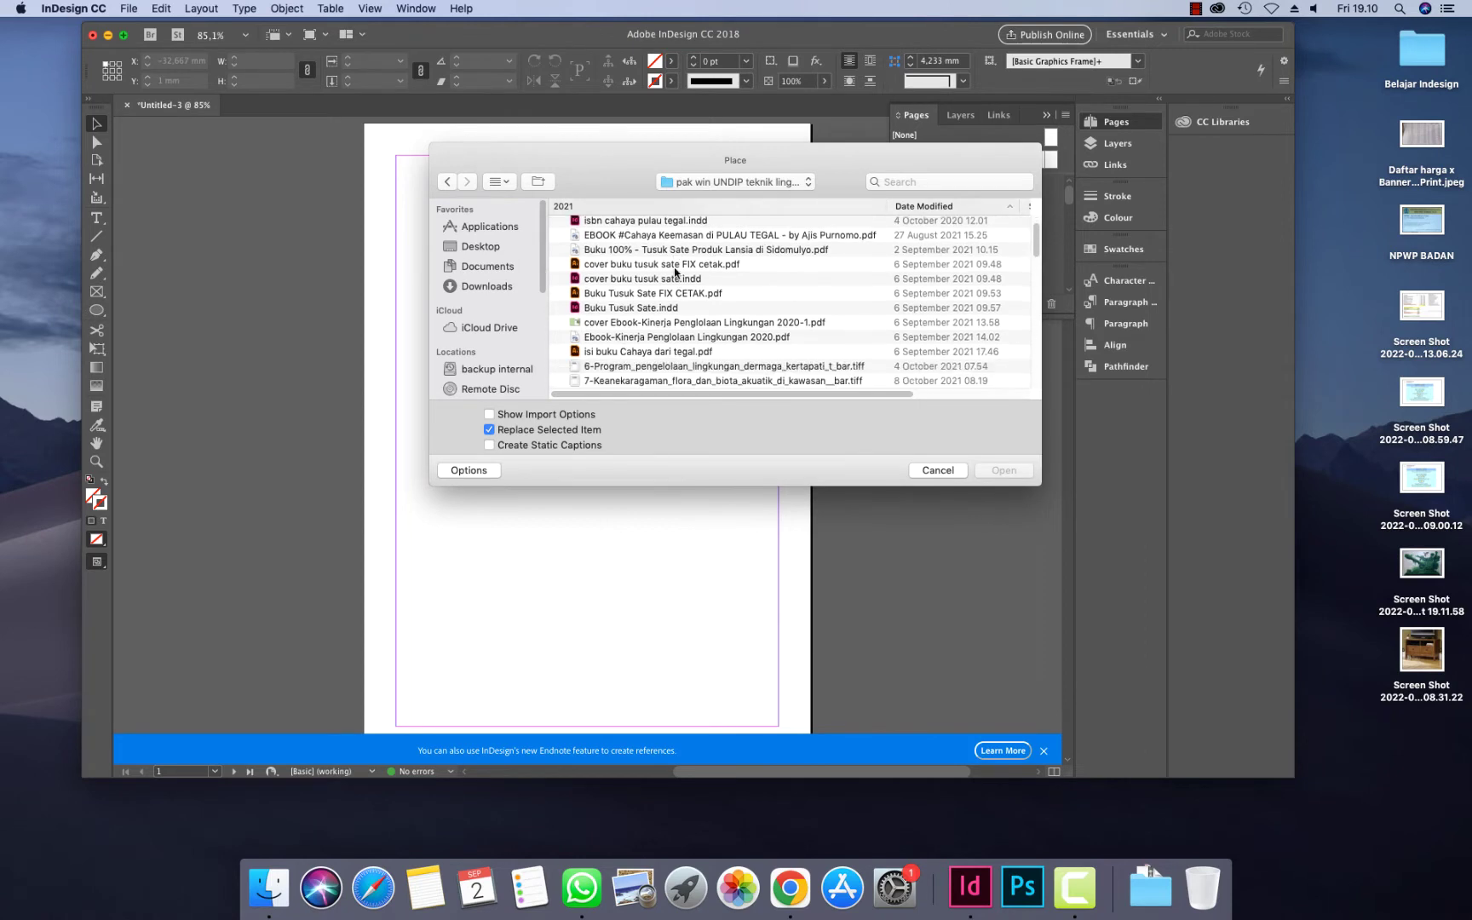
scroll(675, 271, "down", 4)
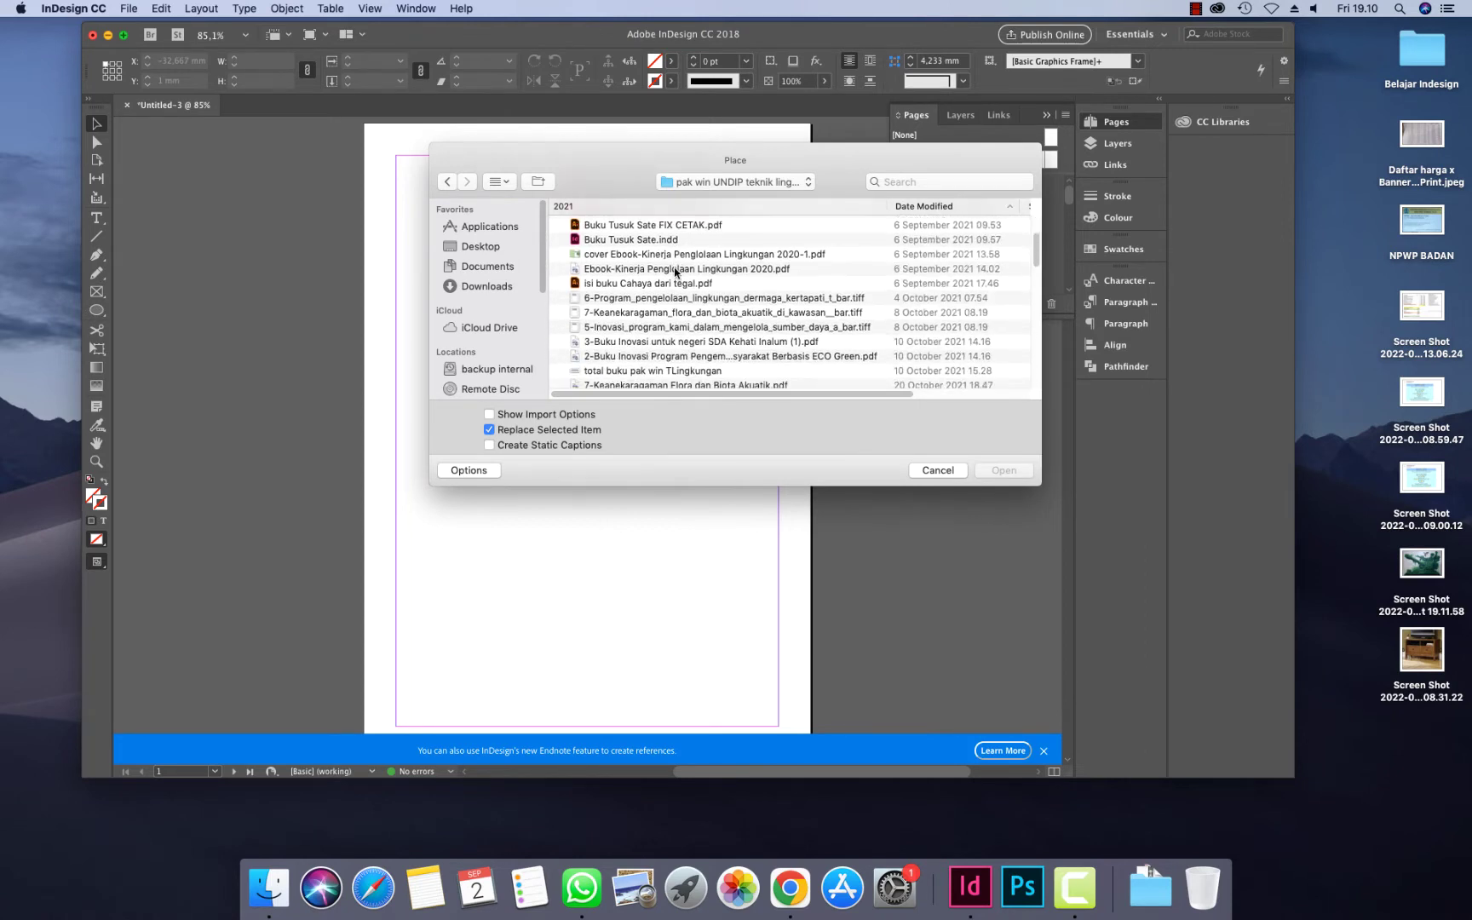
scroll(674, 272, "down", 3)
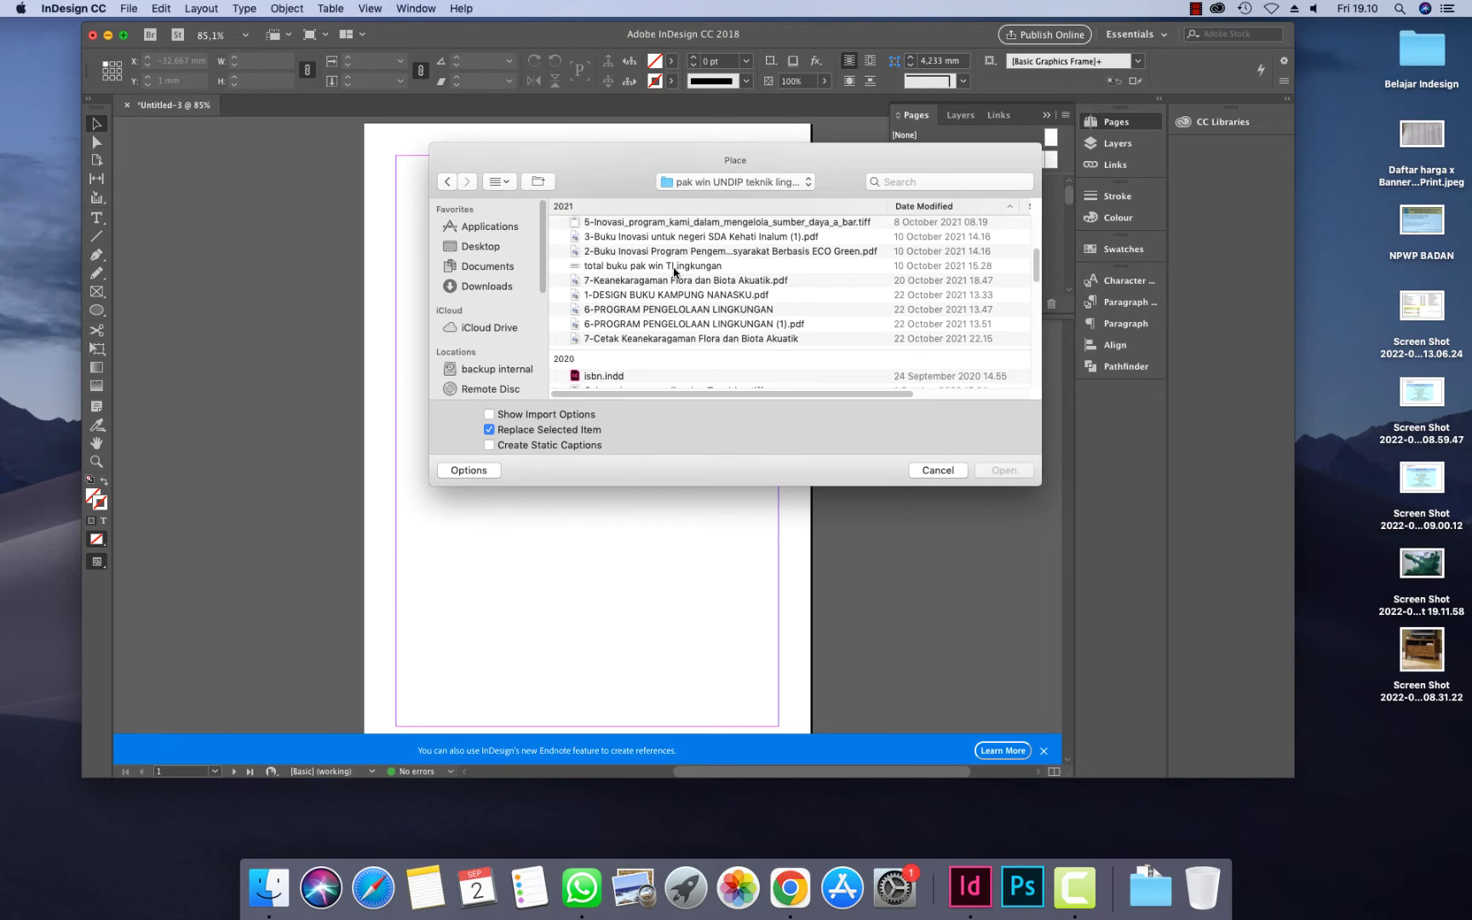
scroll(675, 271, "up", 6)
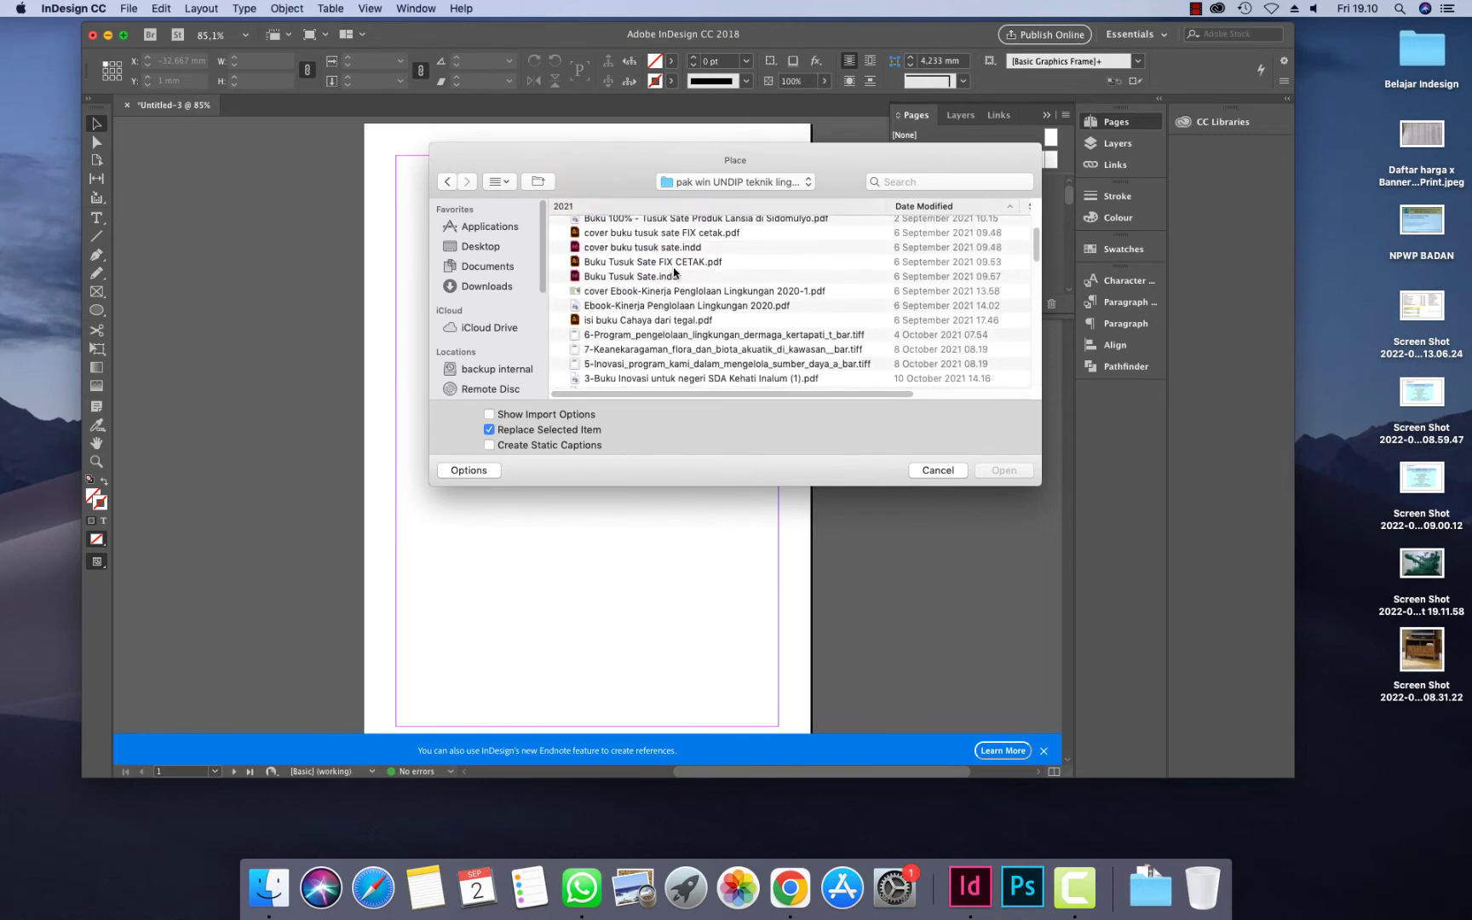
scroll(675, 273, "up", 2)
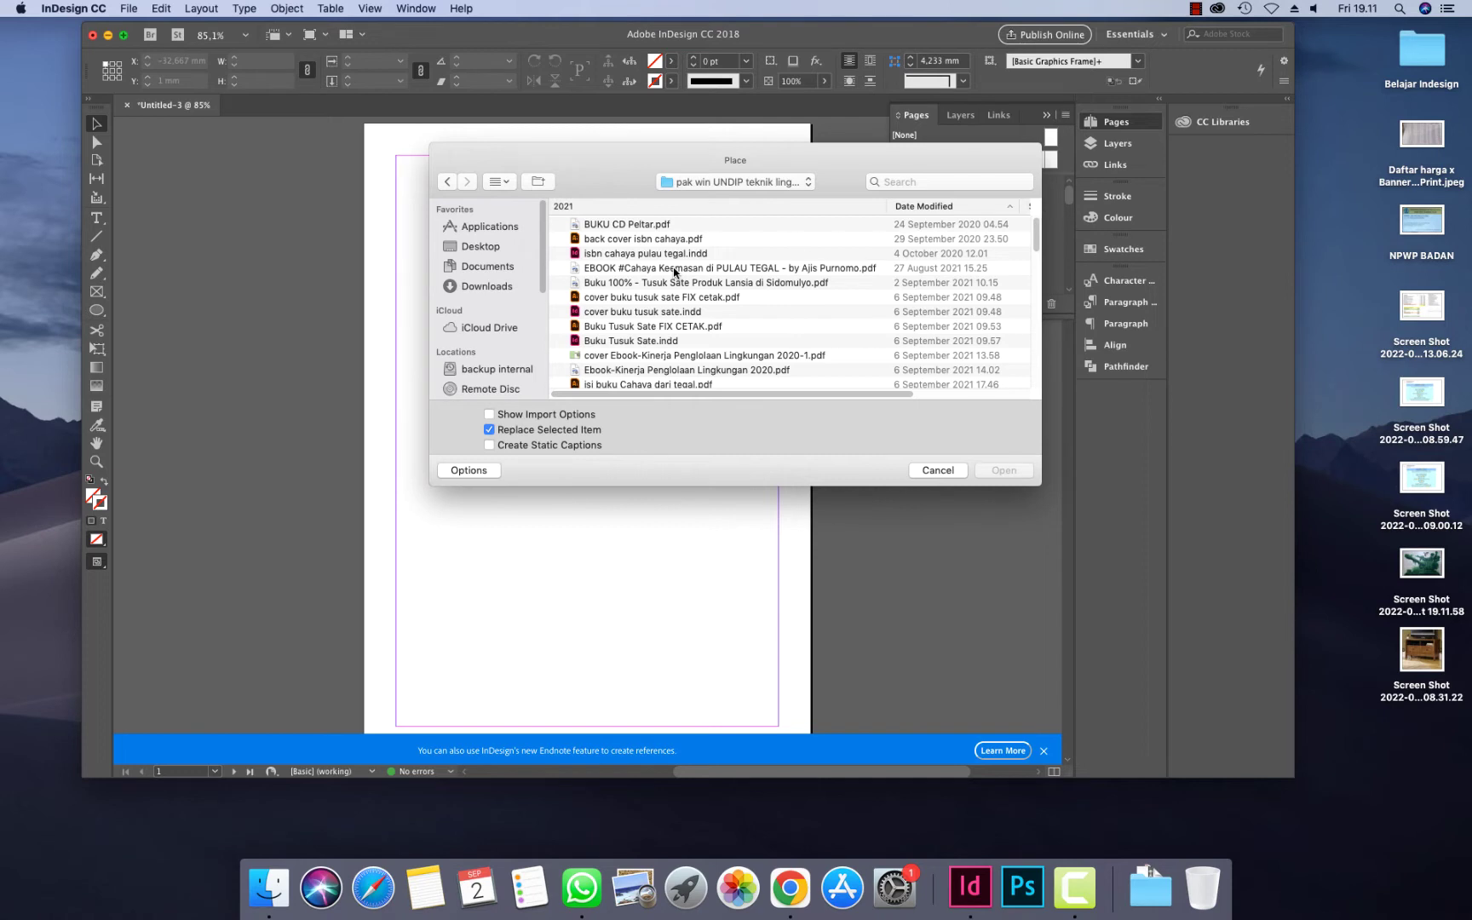
Group the files by Date Modified and open the Buku ISBN PT Bukit Asam Pelabuhan Tarahan folder
left_click(508, 182)
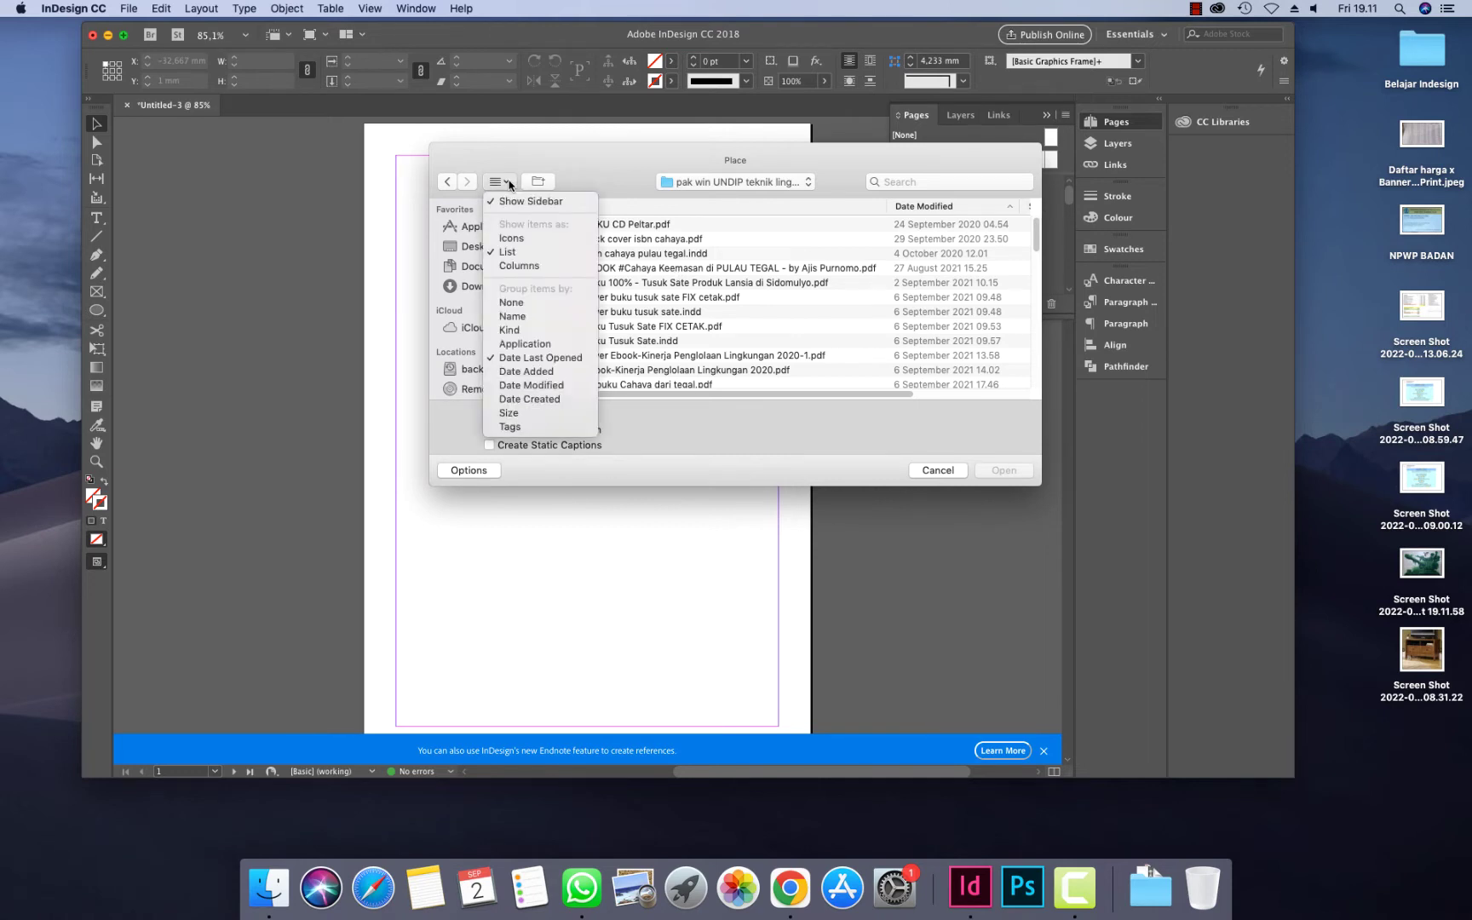
left_click(531, 385)
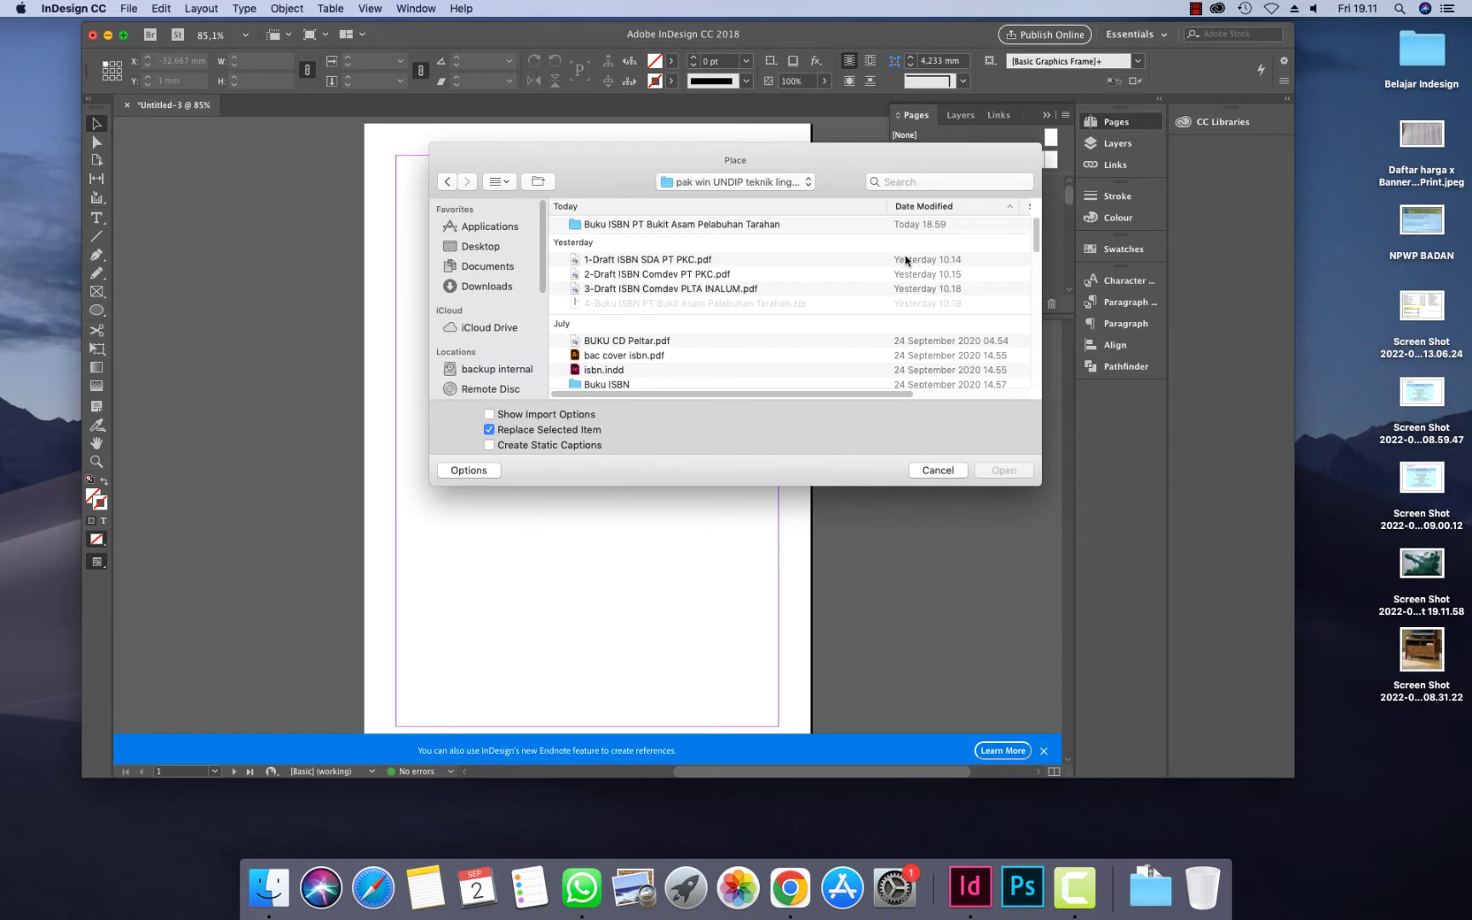
left_click(692, 224)
double_click(680, 224)
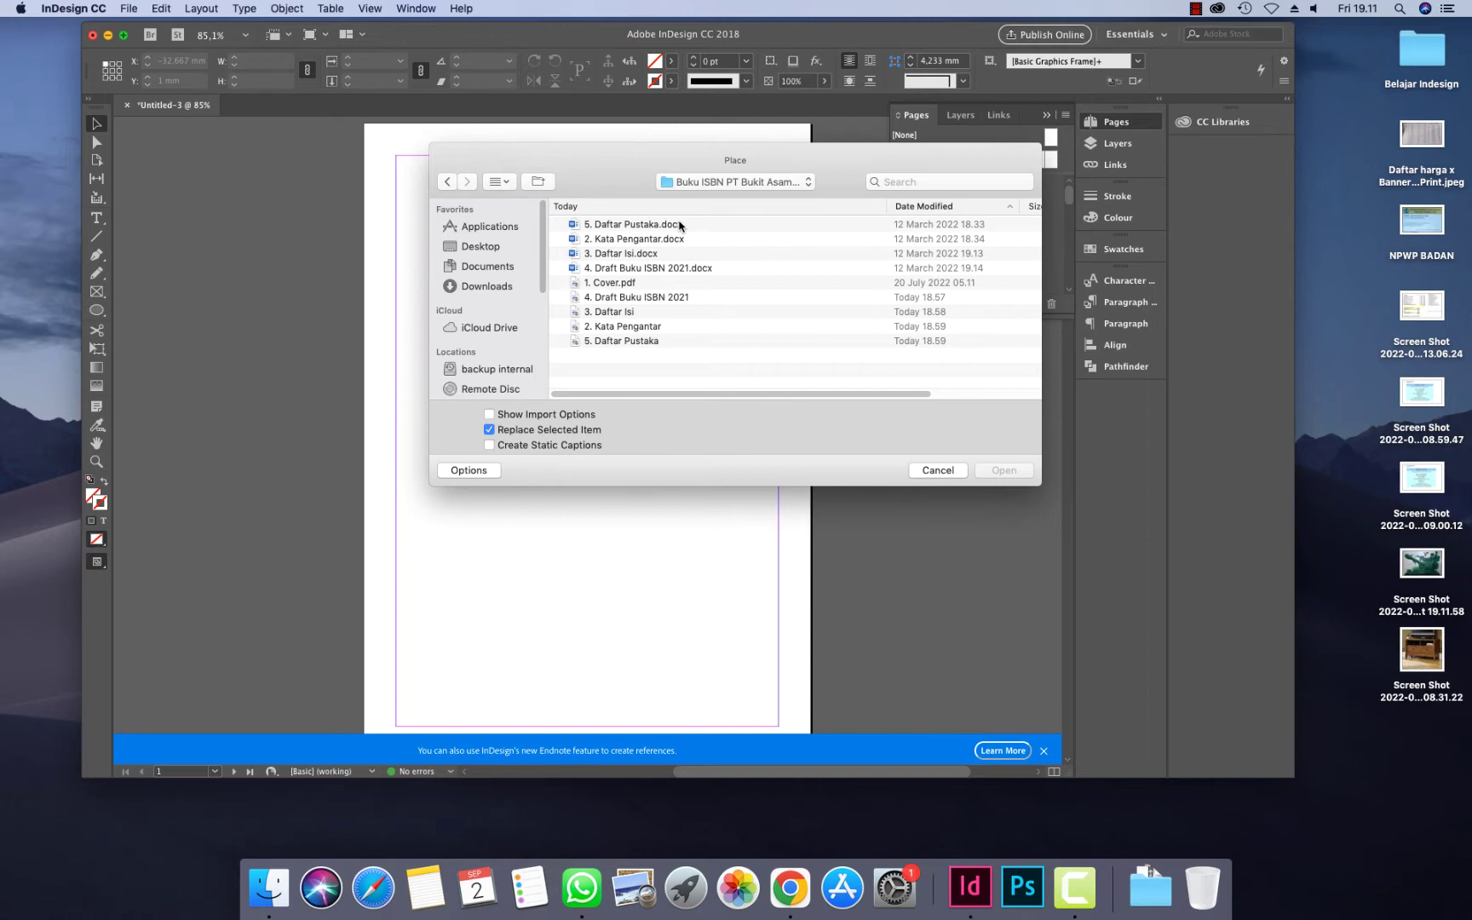
Try placing 3. Daftar Isi.pdf near the upper-left margin corner of page 1, and undo the placement
left_click(625, 316)
left_click(990, 474)
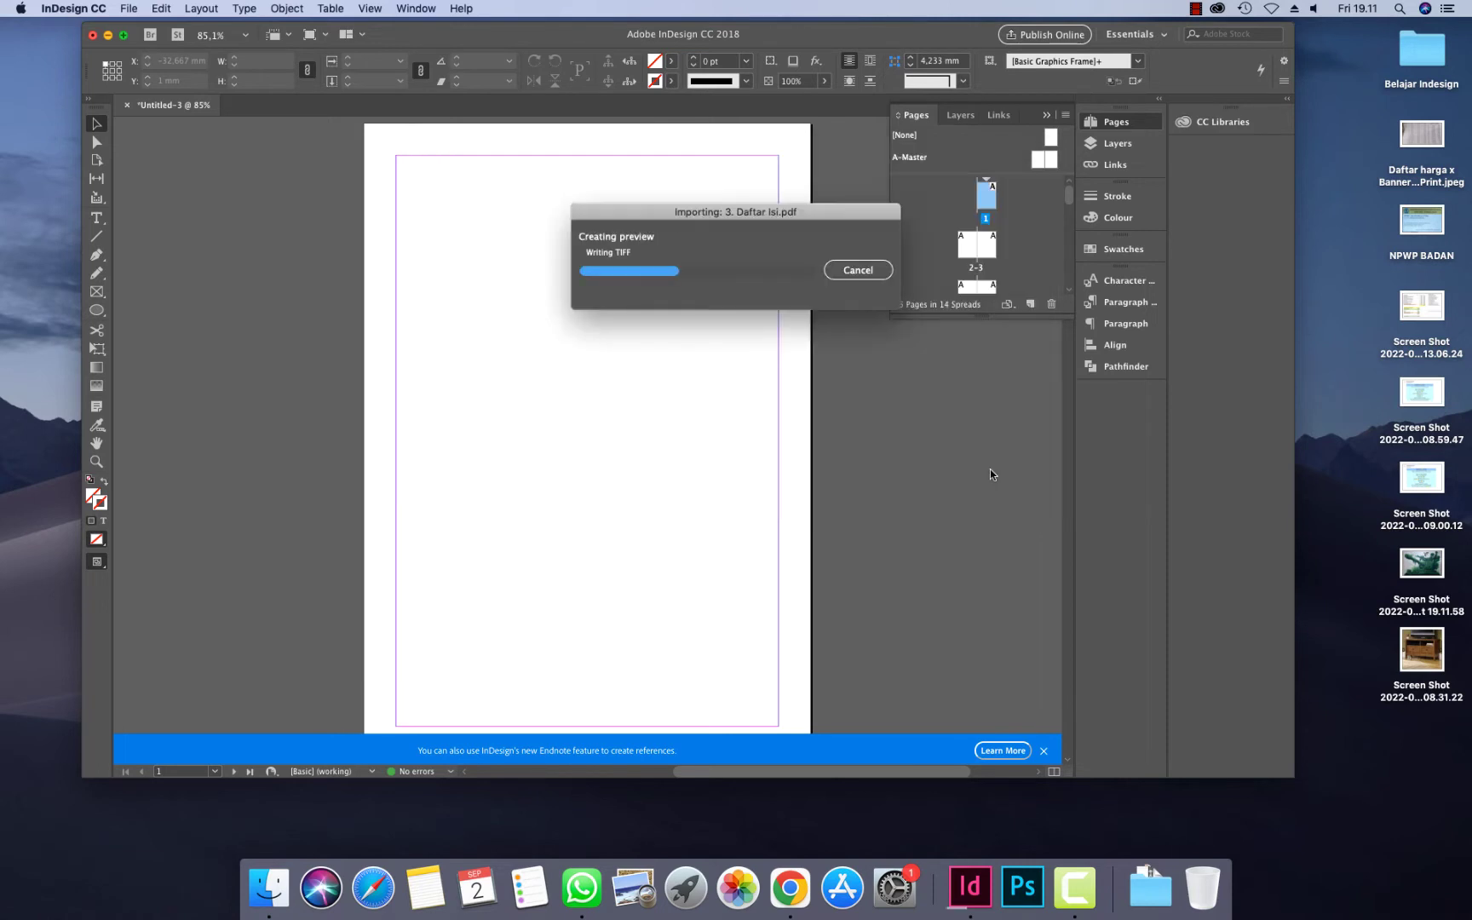
left_click(412, 175)
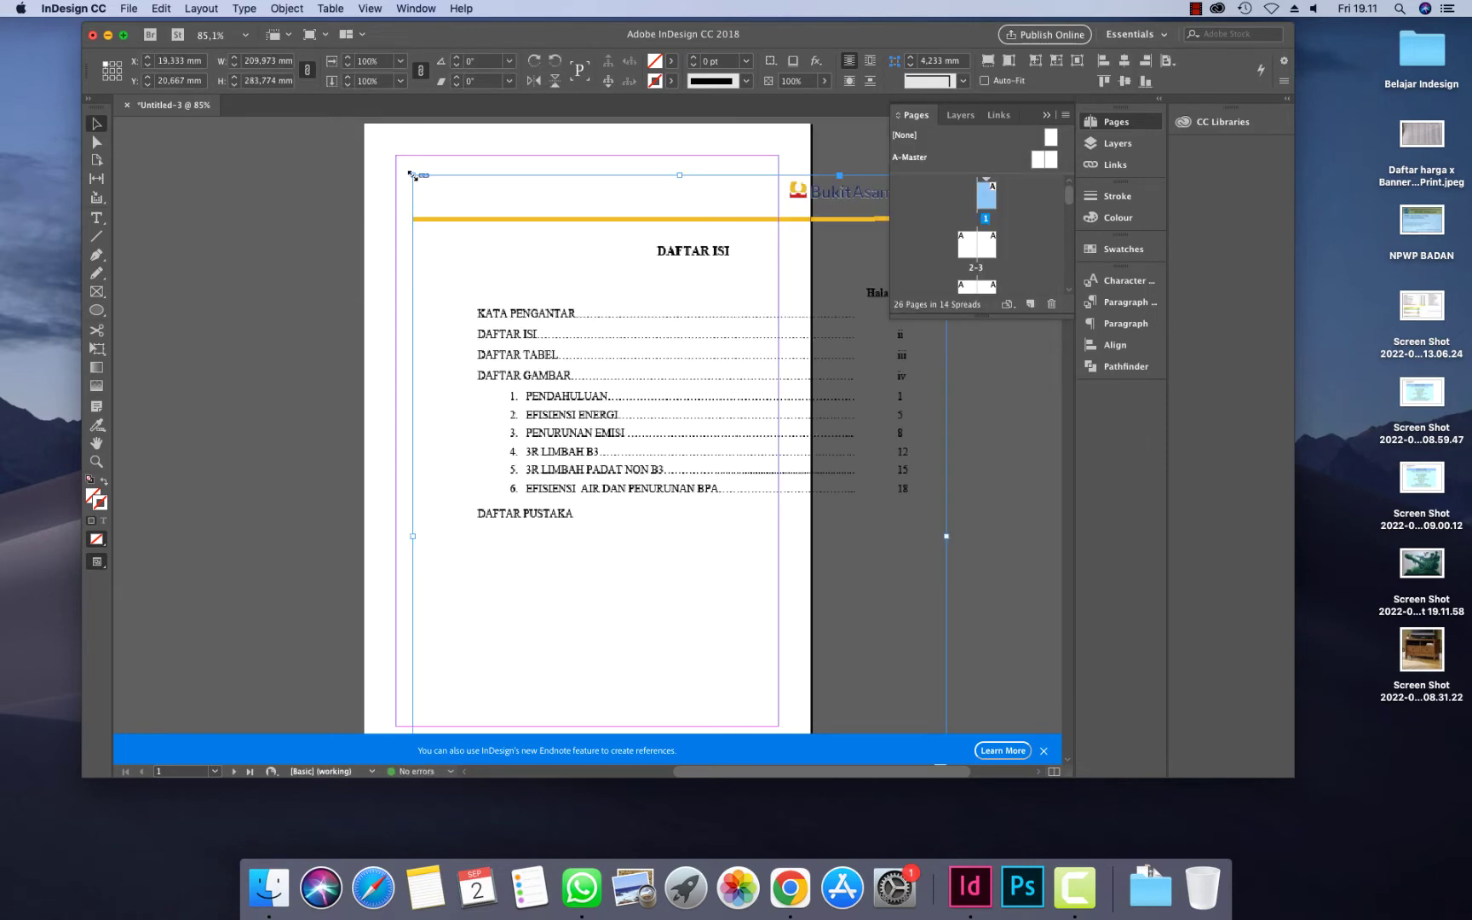
key("super+z")
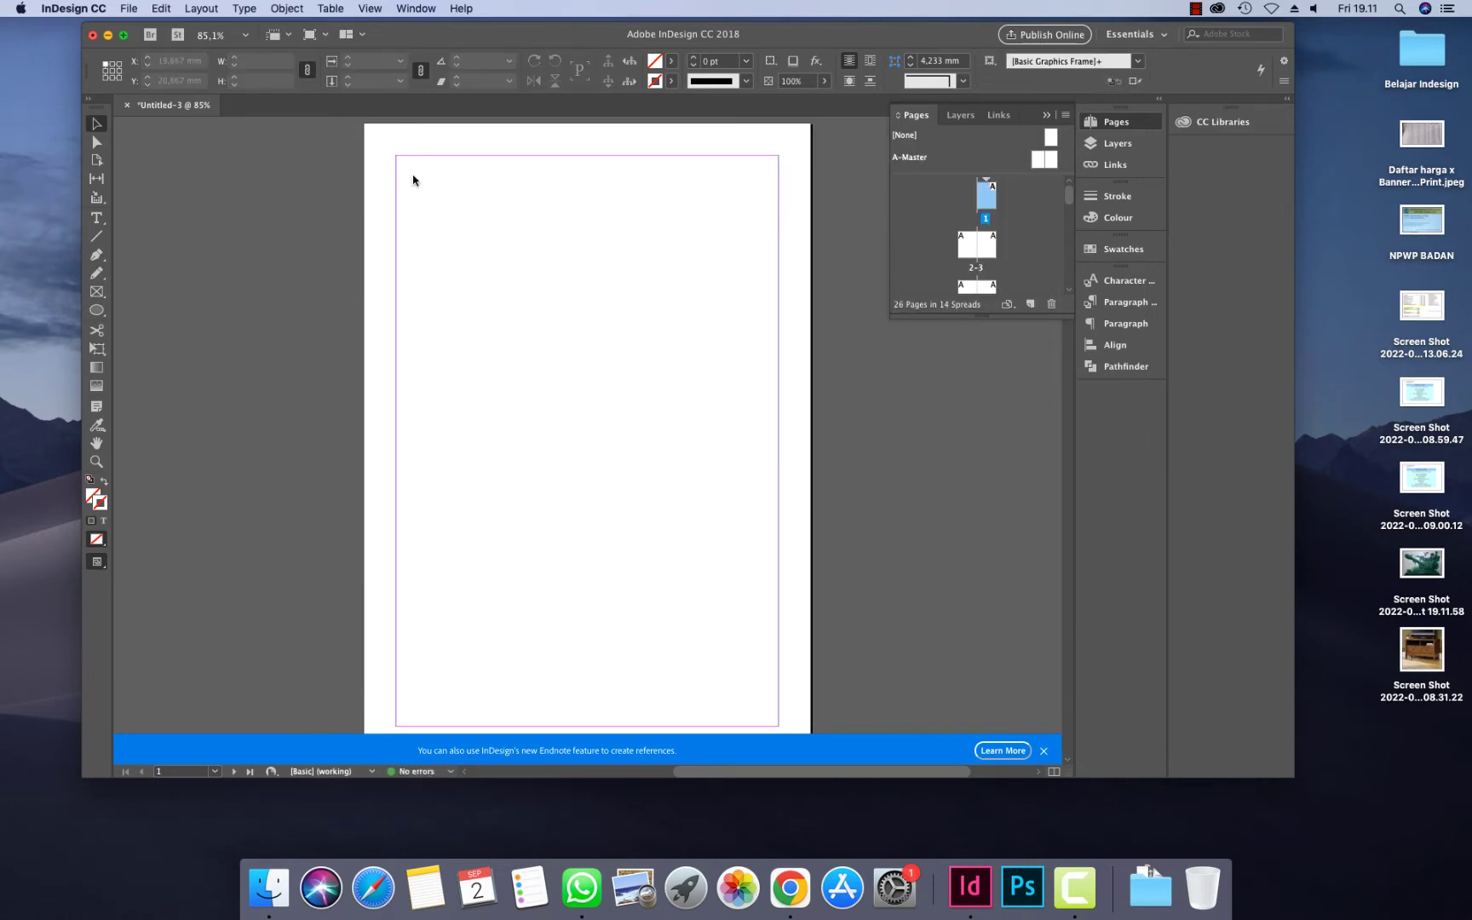
Import all pages of 3. Daftar Isi with import options shown, placing the first near page 1's upper-left margin corner
key("super+d")
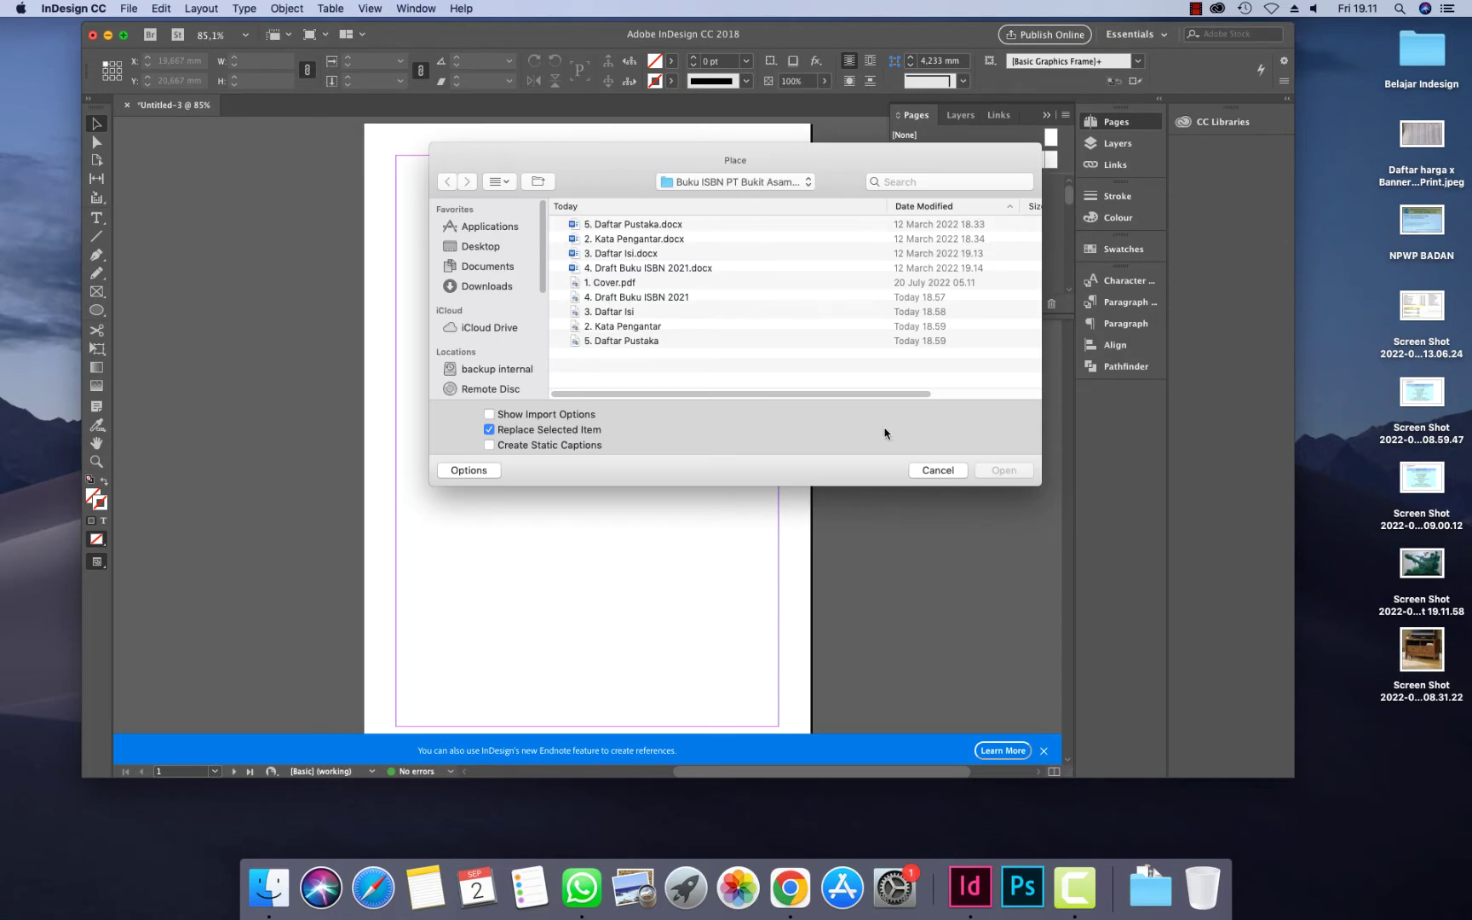
left_click(628, 313)
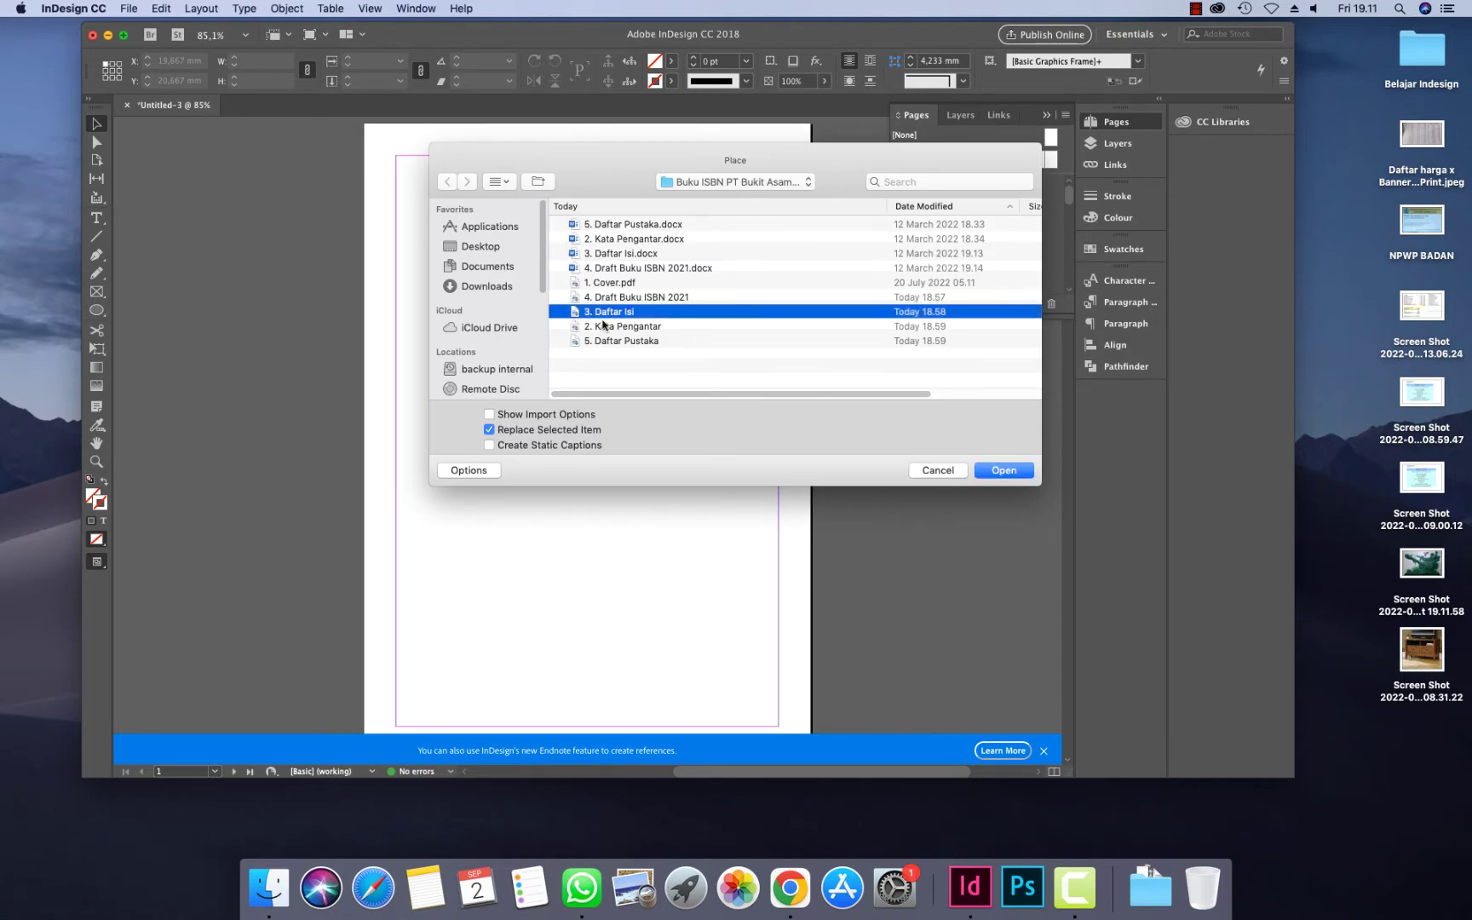
left_click(489, 414)
left_click(1004, 472)
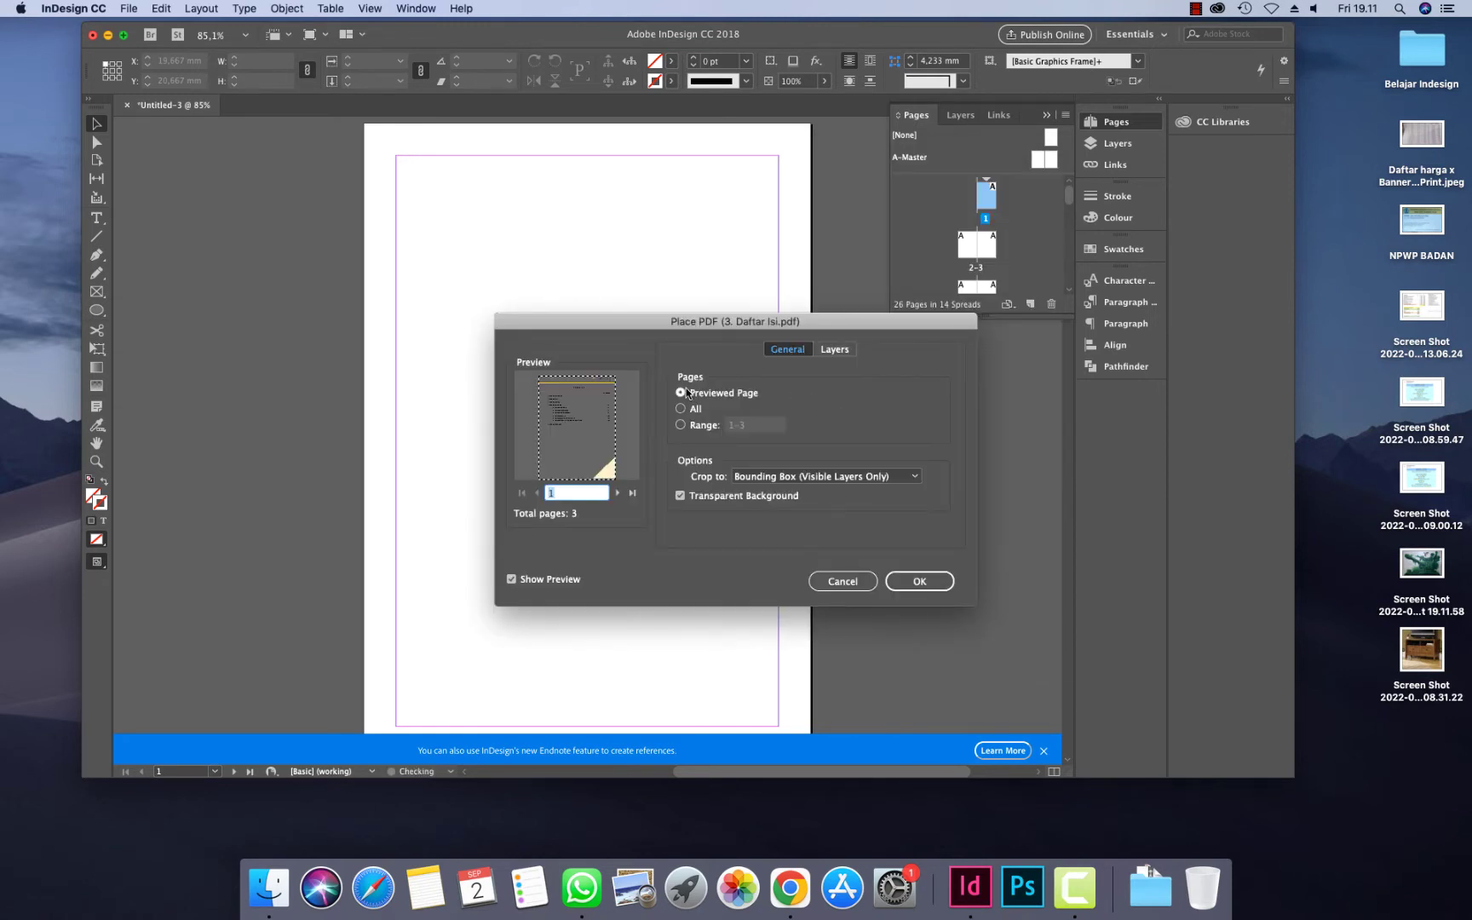
left_click(680, 411)
left_click(919, 581)
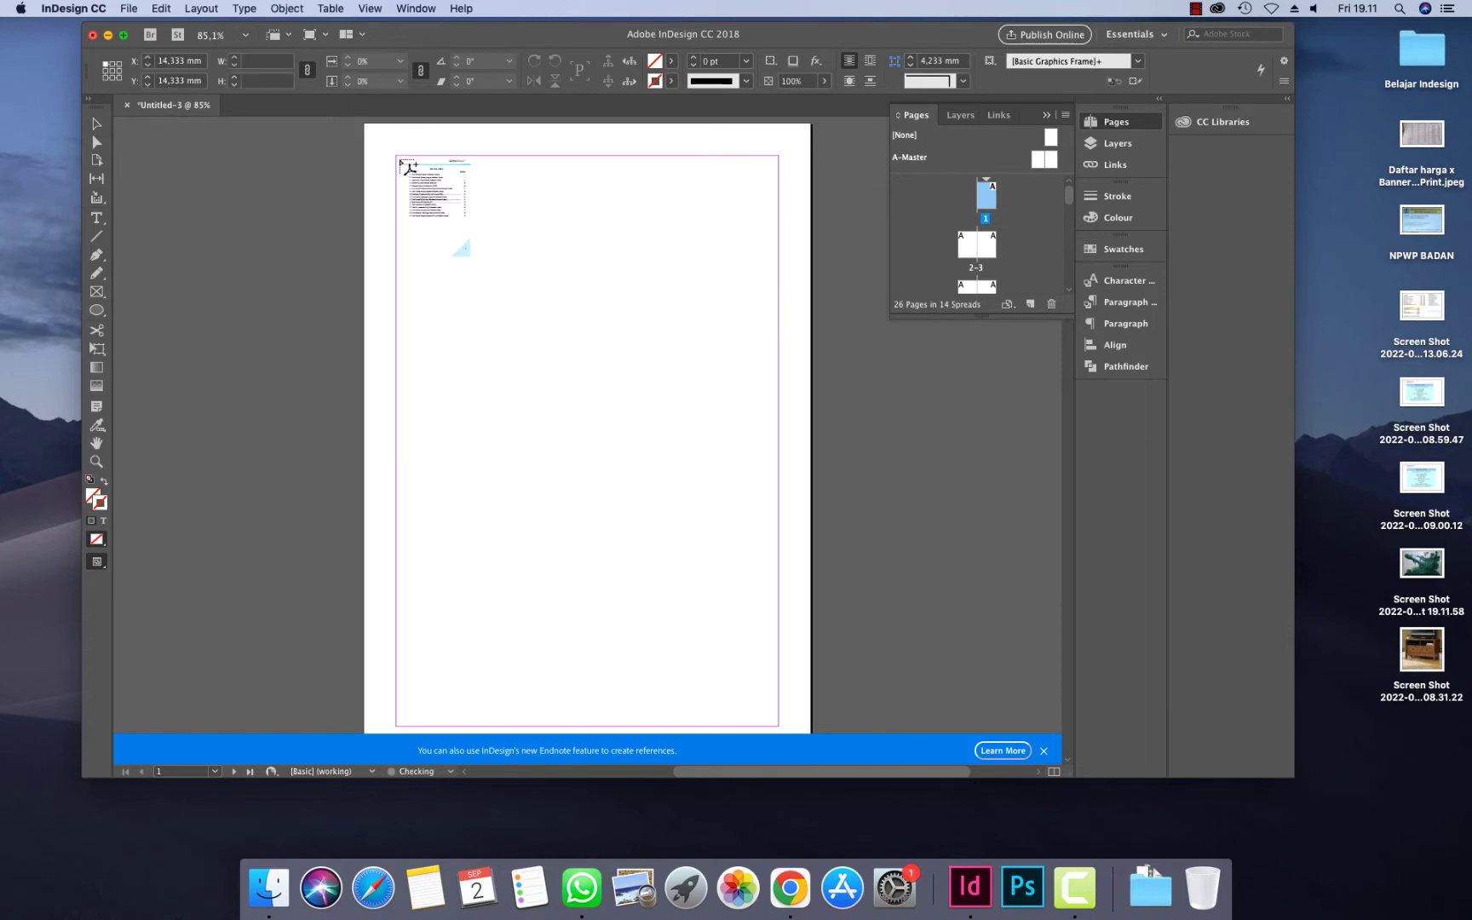
left_click(401, 162)
Place the remaining two Daftar Isi PDF pages near the upper-left margin corners of pages 2 and 3
scroll(575, 290, "down", 5)
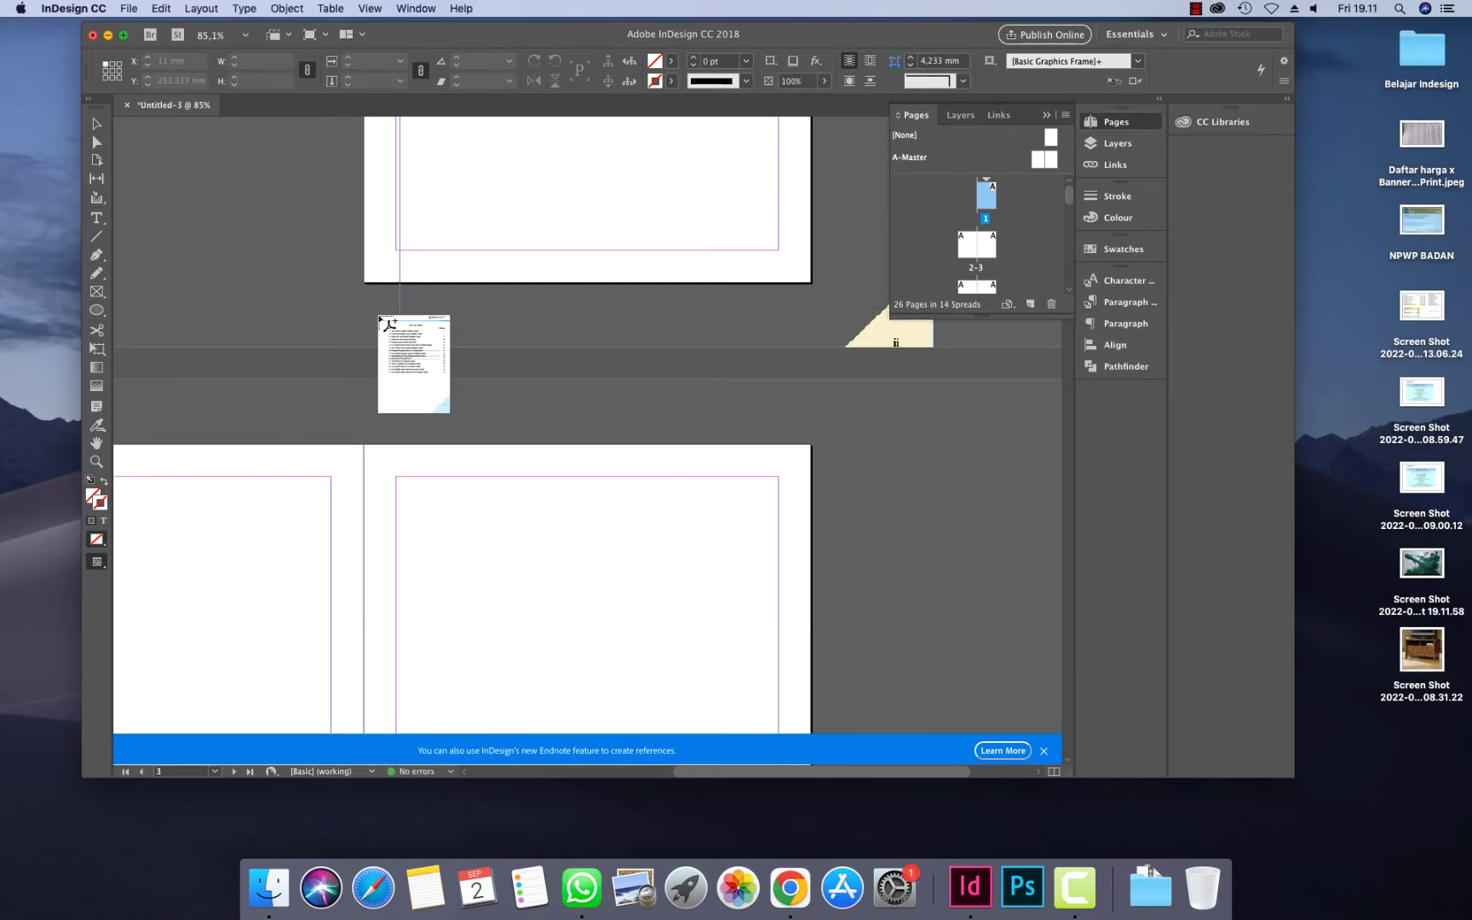
scroll(486, 309, "left", 3)
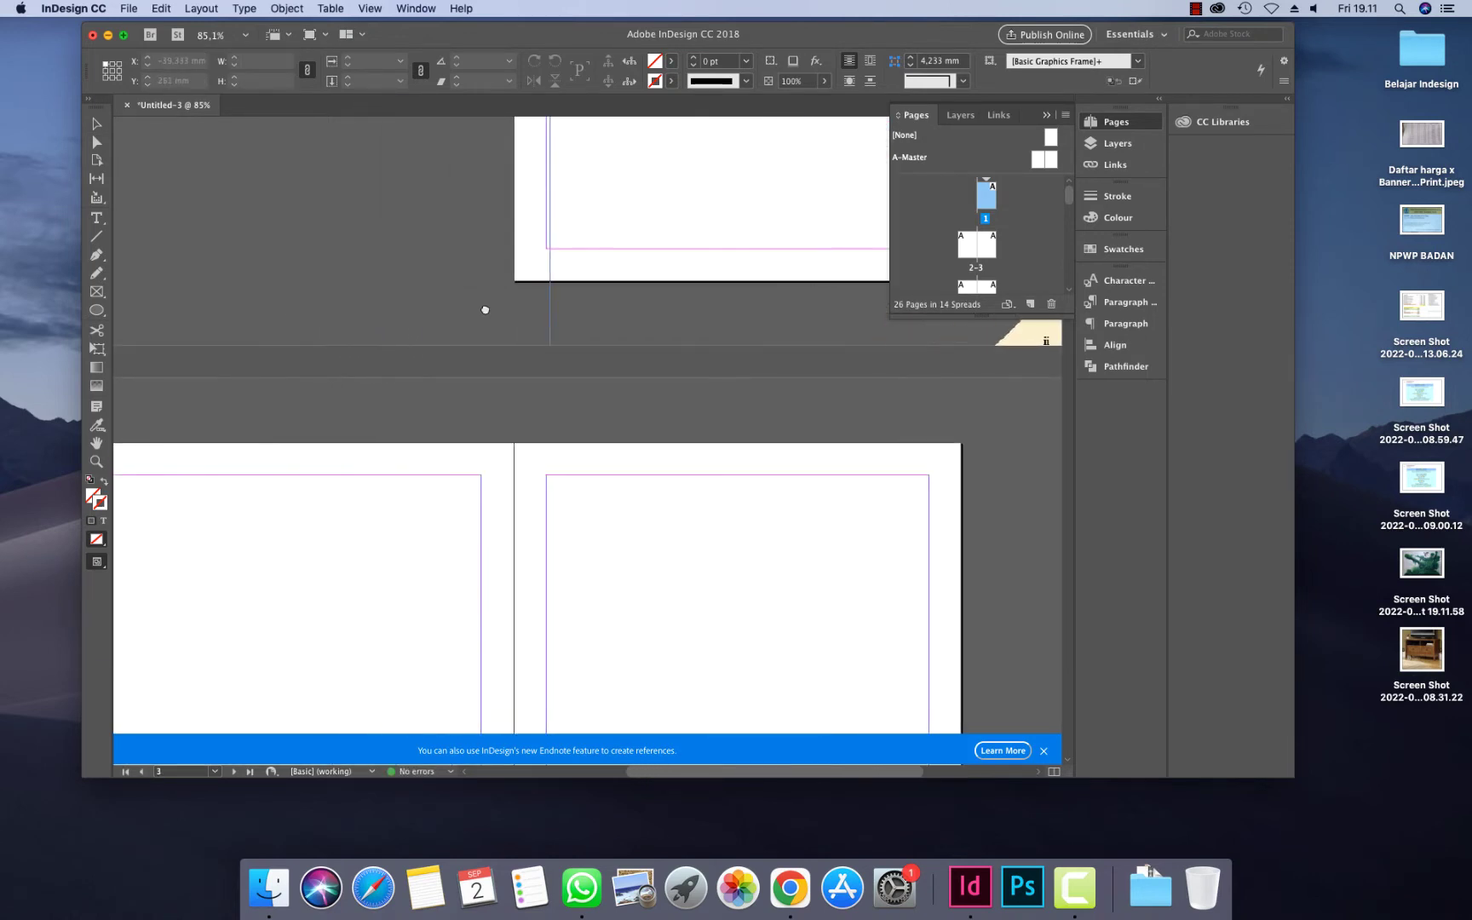
scroll(486, 309, "left", 3)
left_click(360, 449)
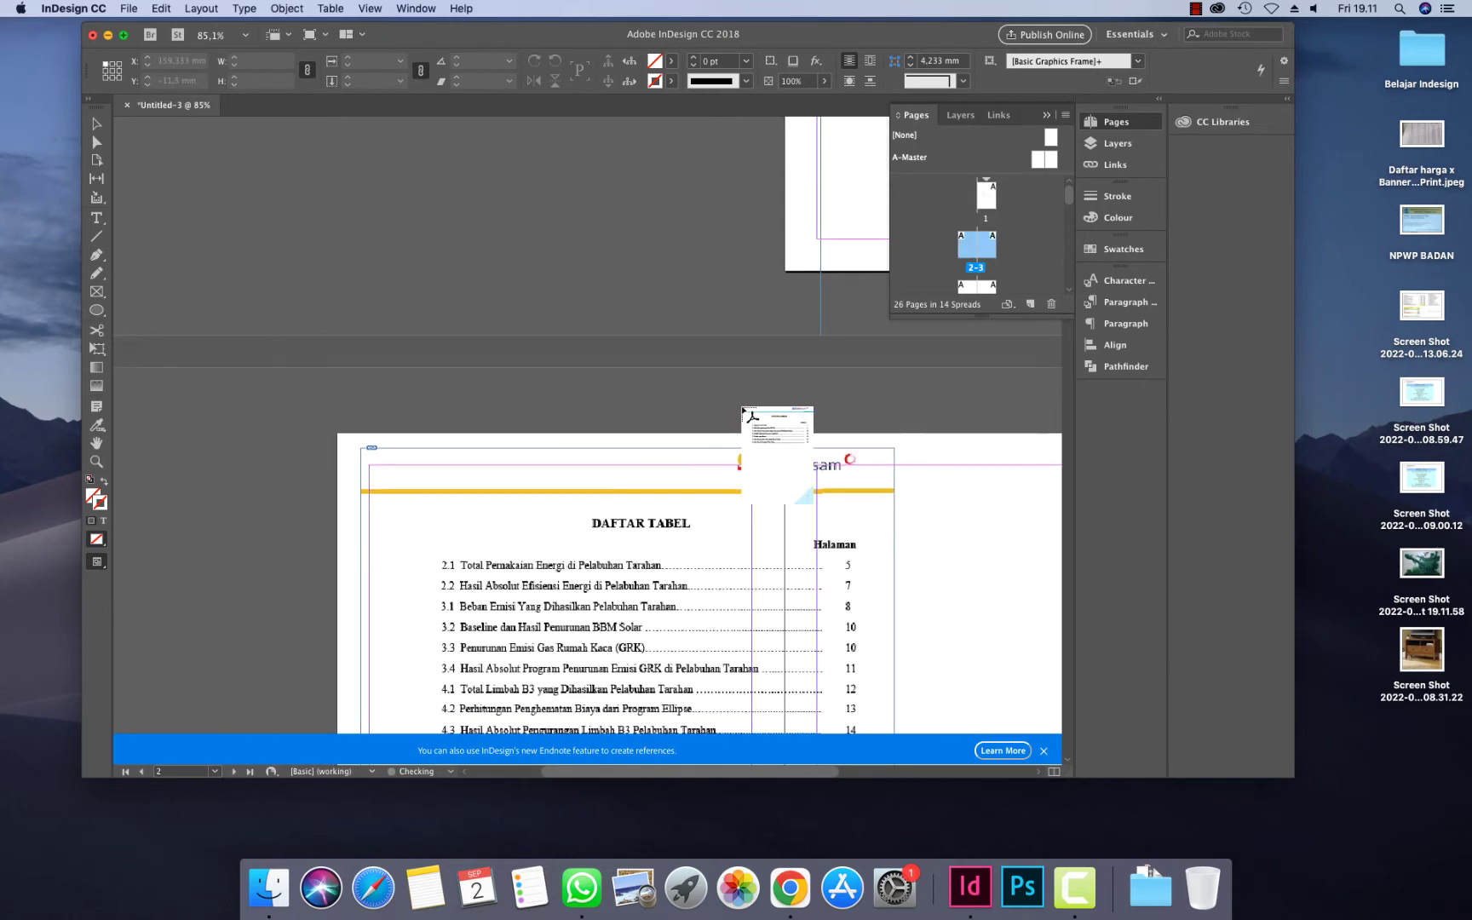
scroll(746, 414, "down", 4)
scroll(754, 379, "right", 10)
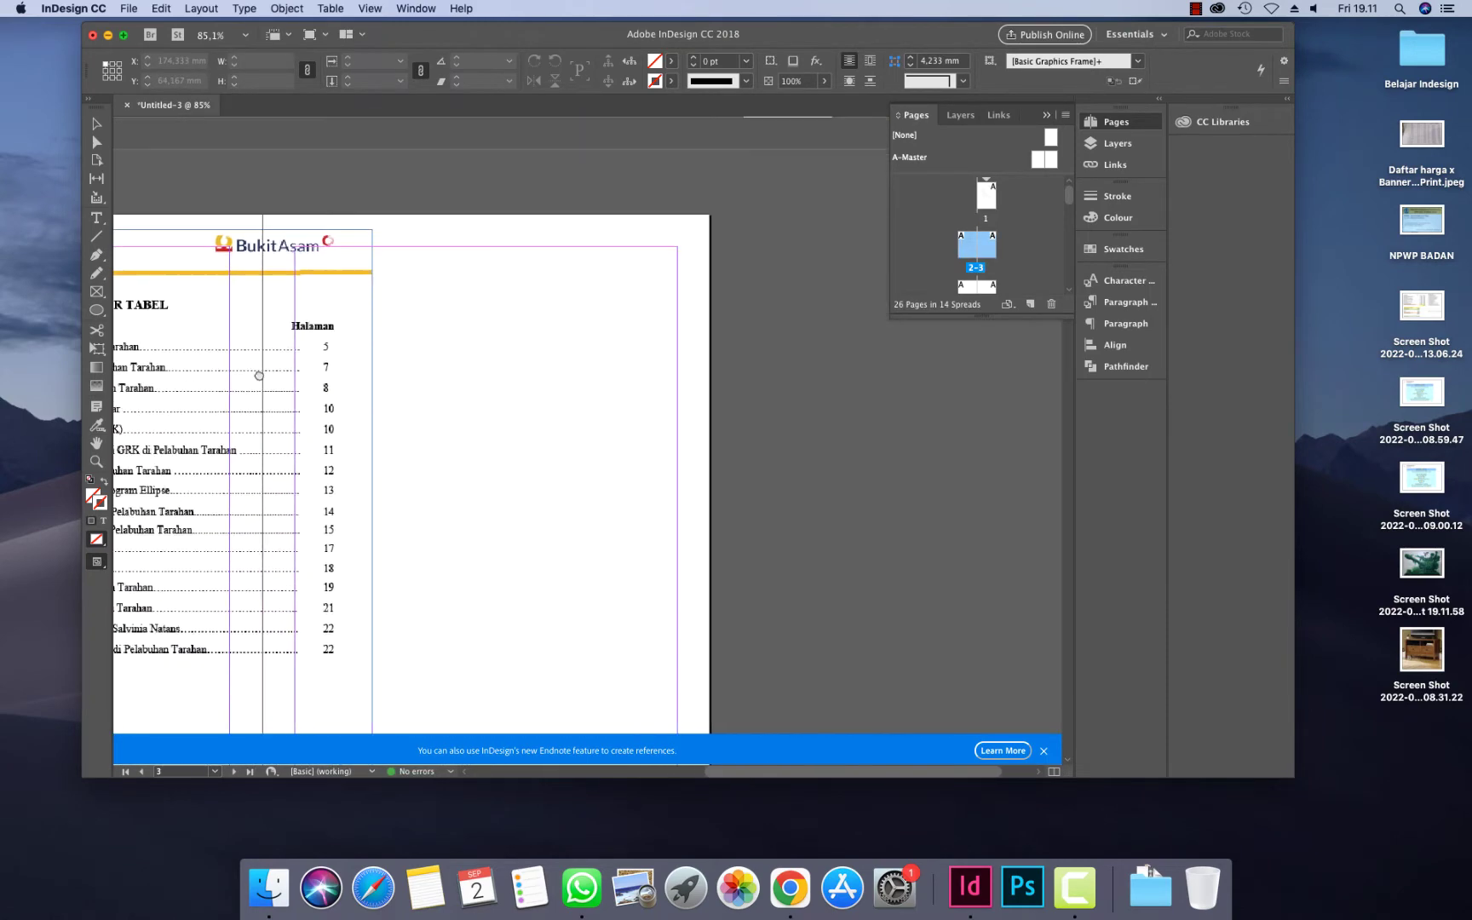
left_click(410, 237)
scroll(667, 322, "down", 5)
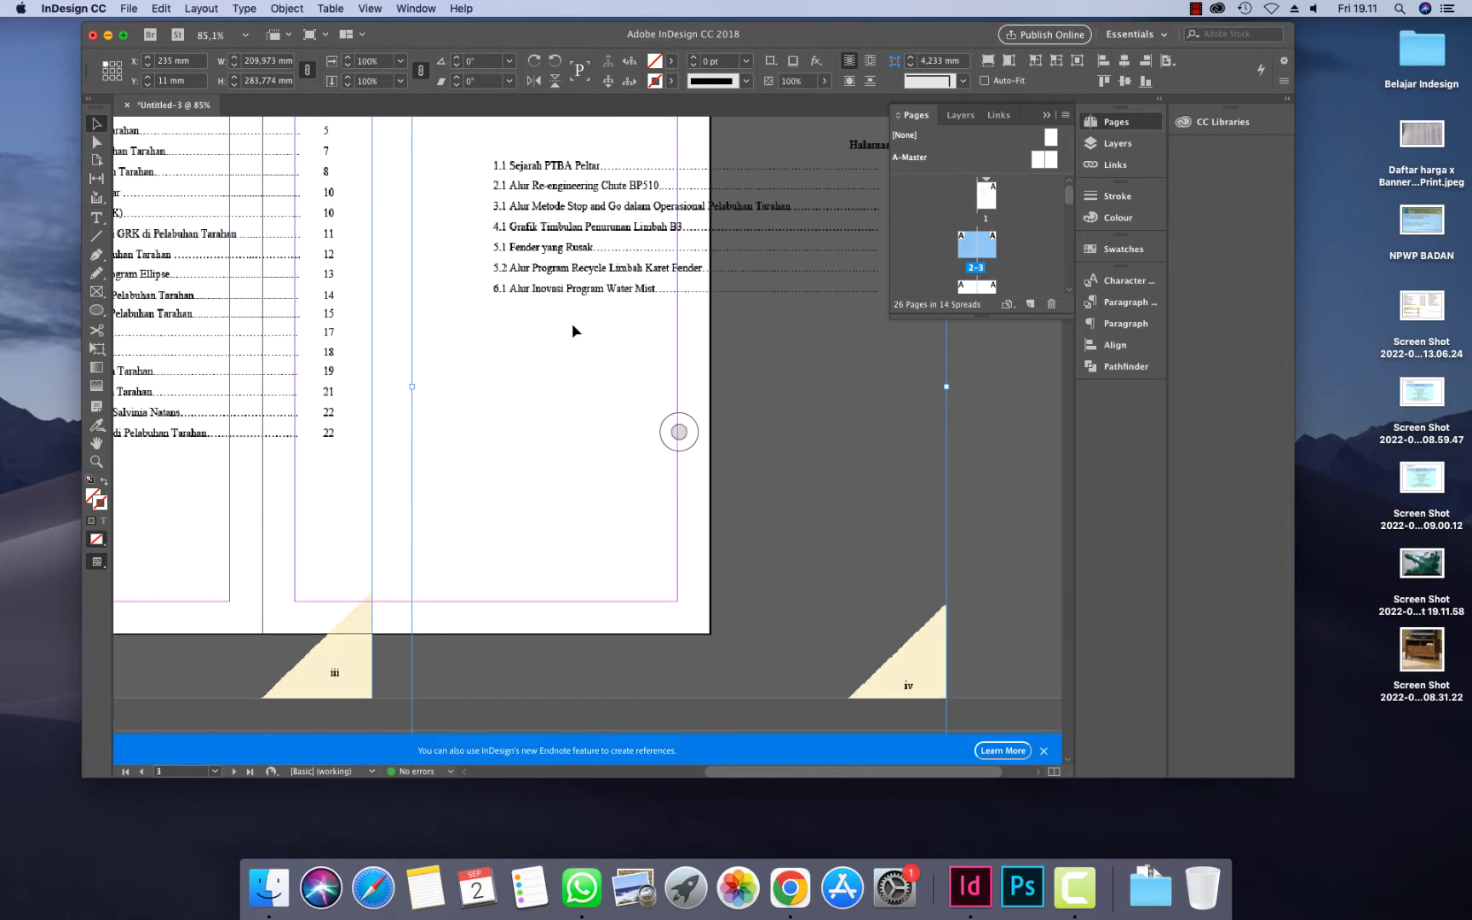
Insert 2 pages based on A-Master after page 1
scroll(571, 323, "up", 20)
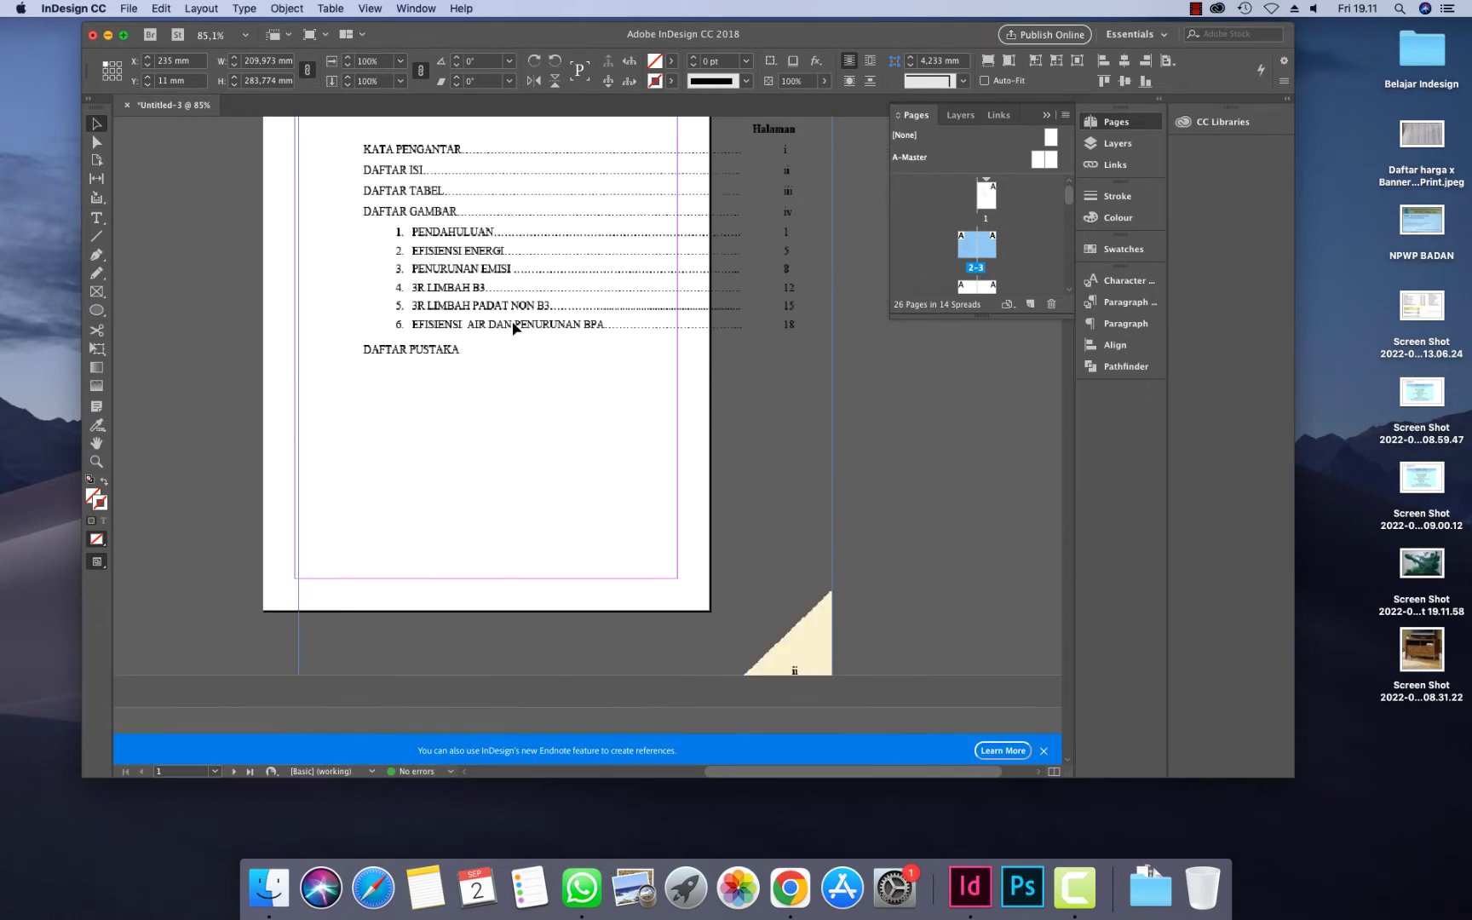
scroll(515, 328, "up", 5)
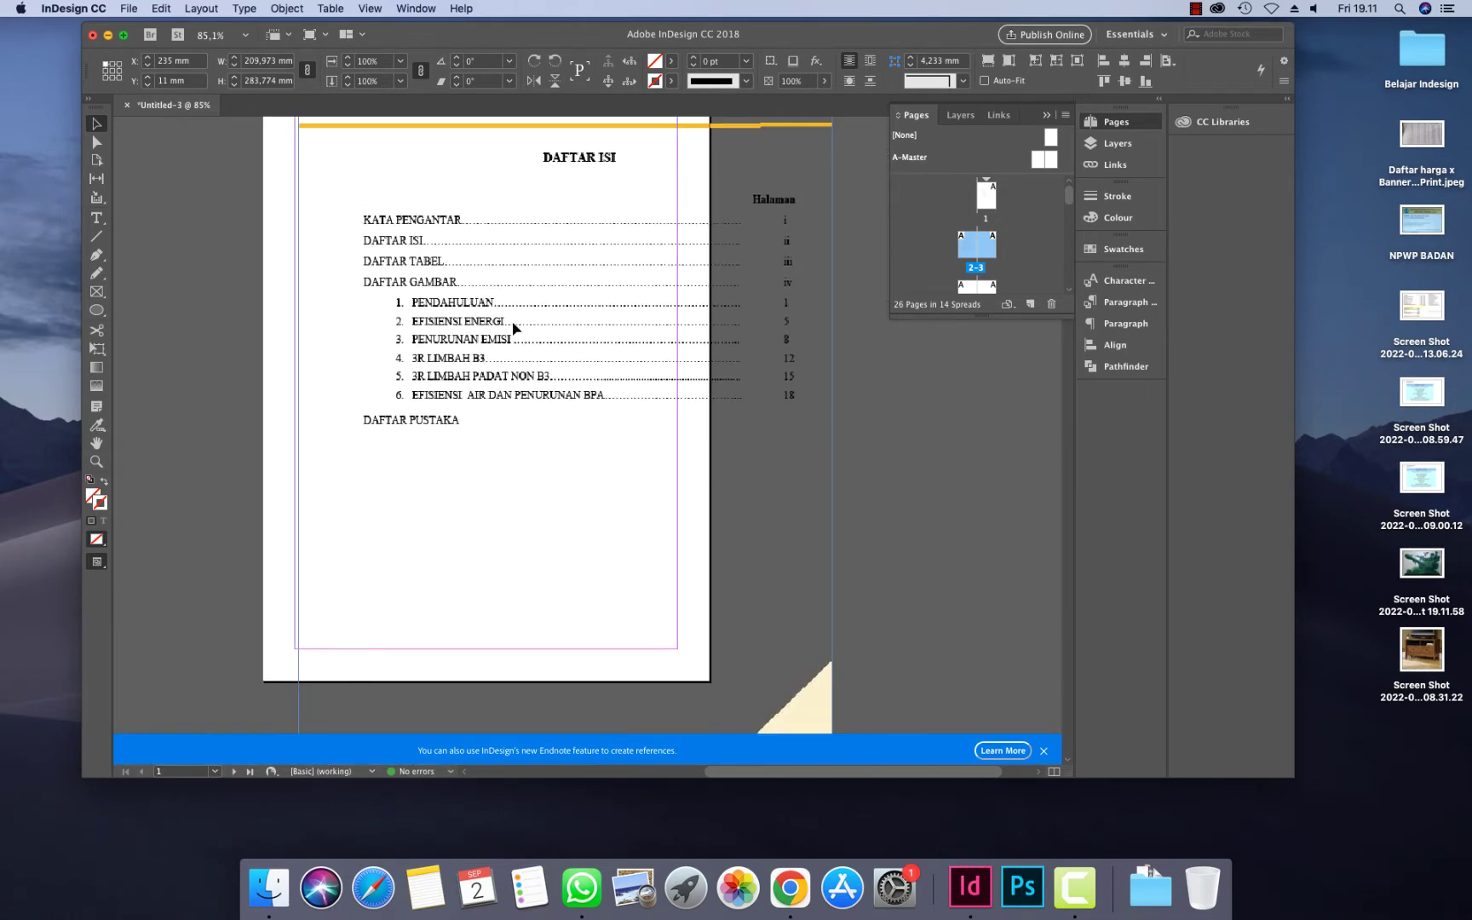
double_click(985, 197)
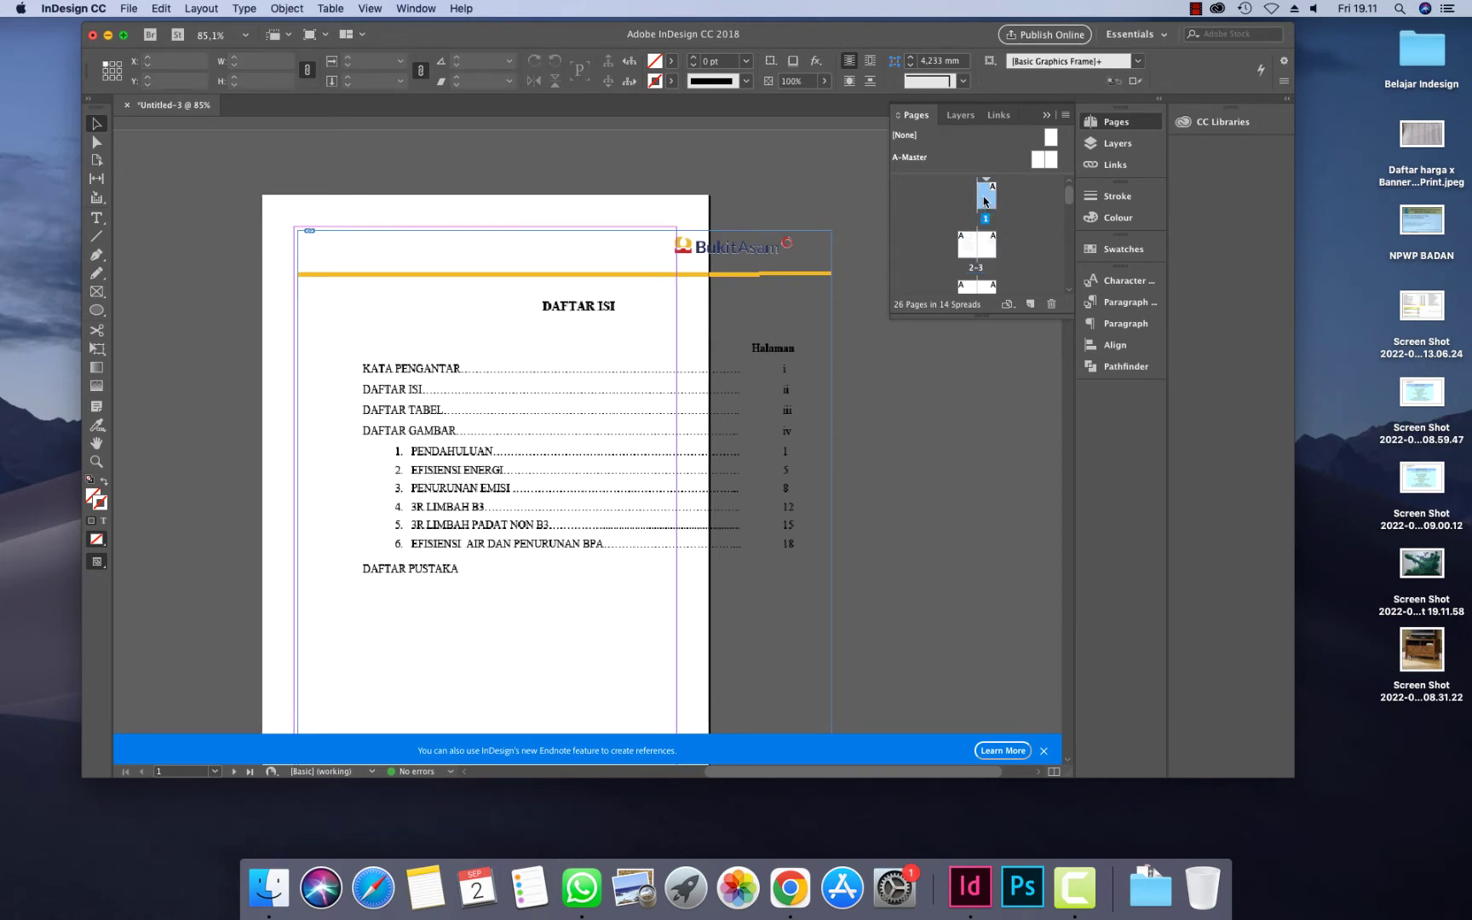
right_click(985, 201)
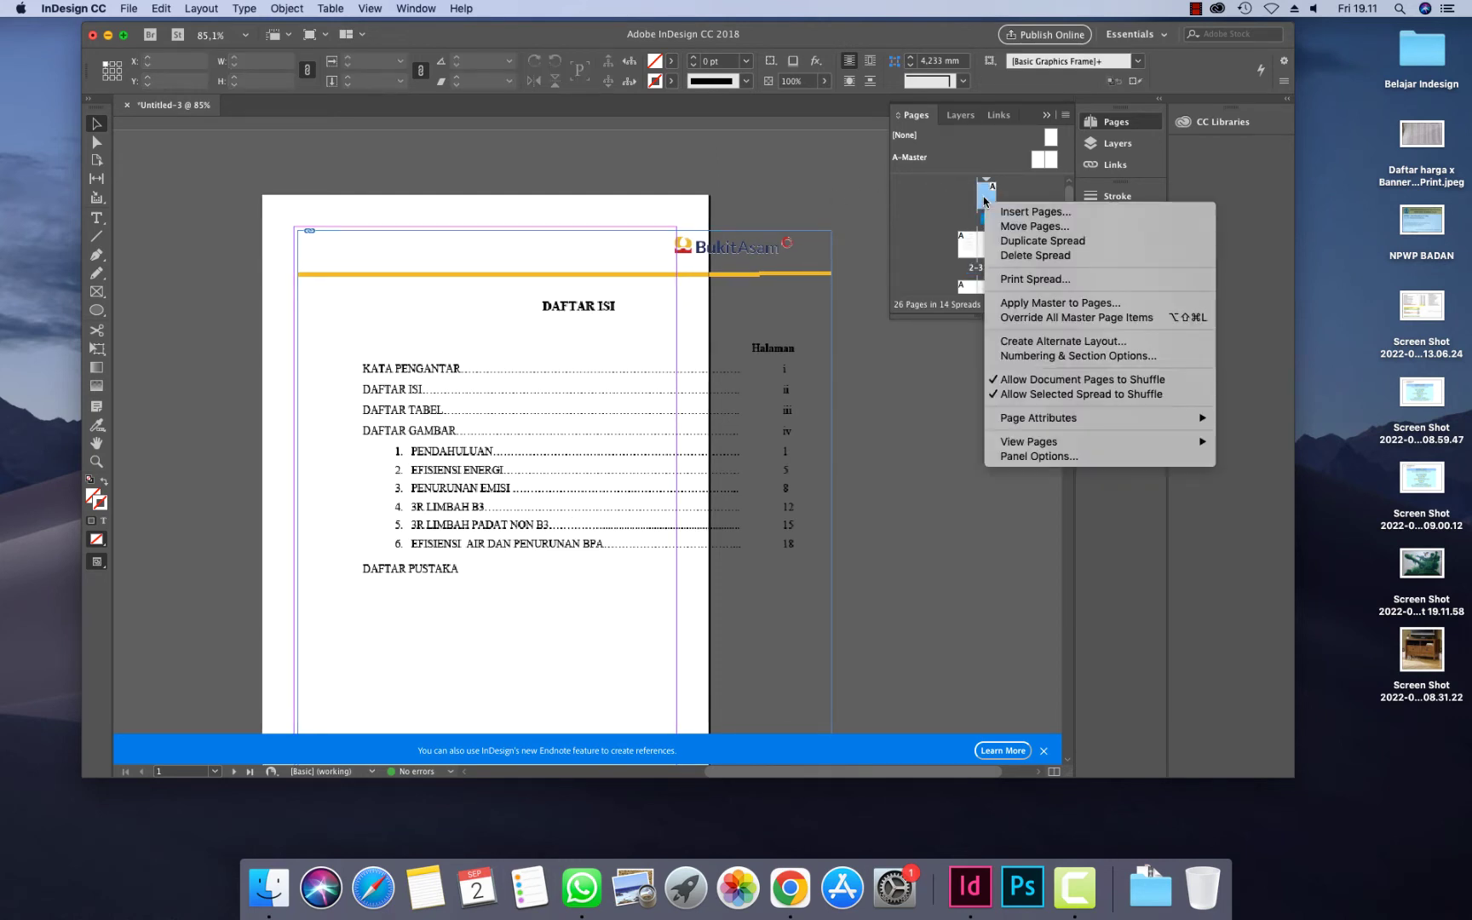
left_click(997, 212)
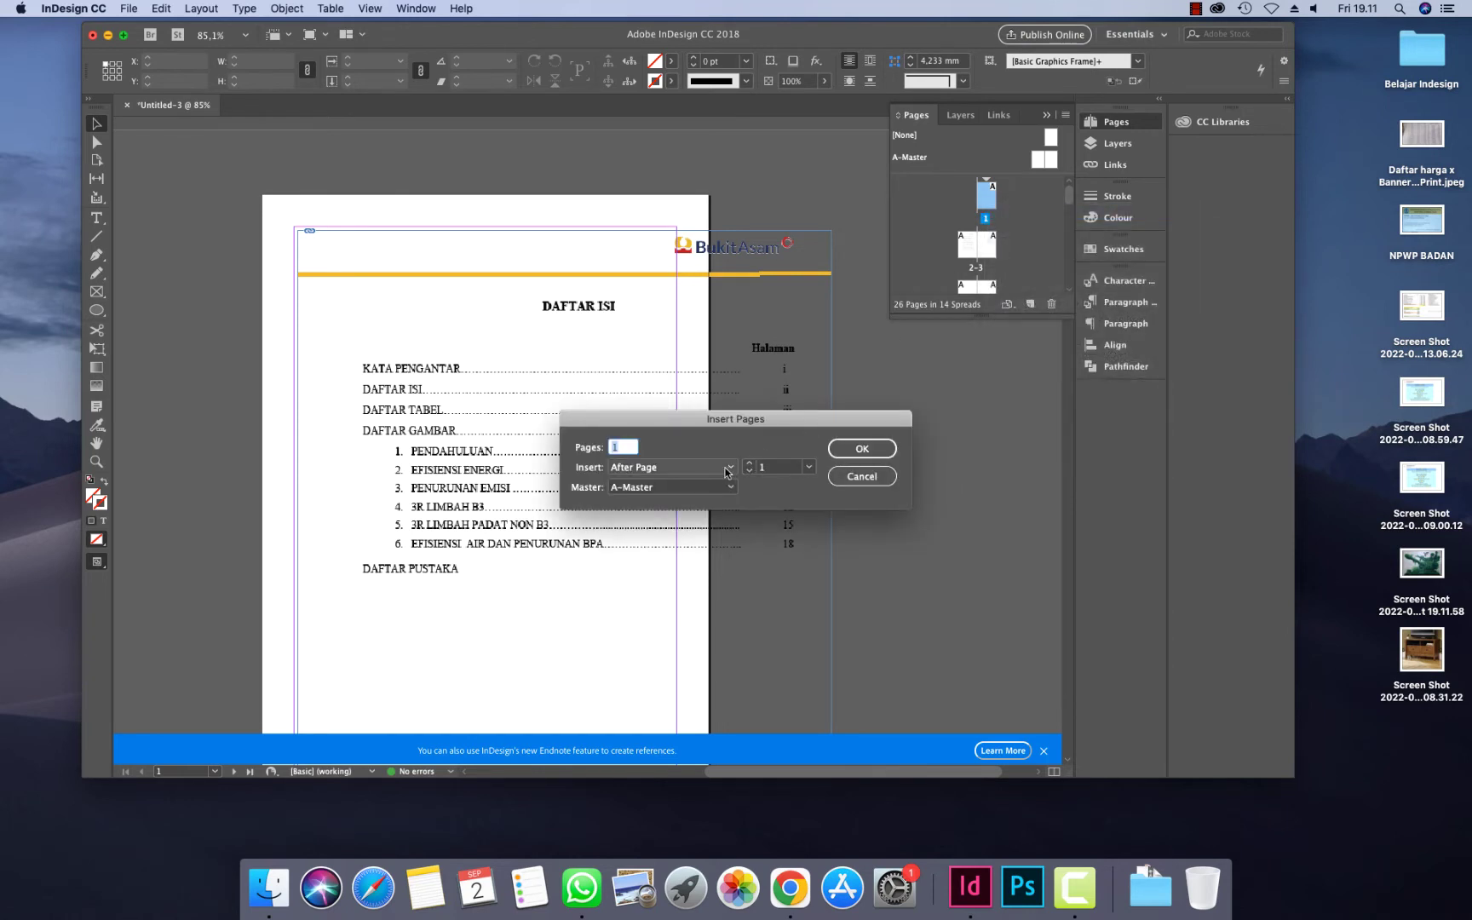
type("2")
left_click(862, 448)
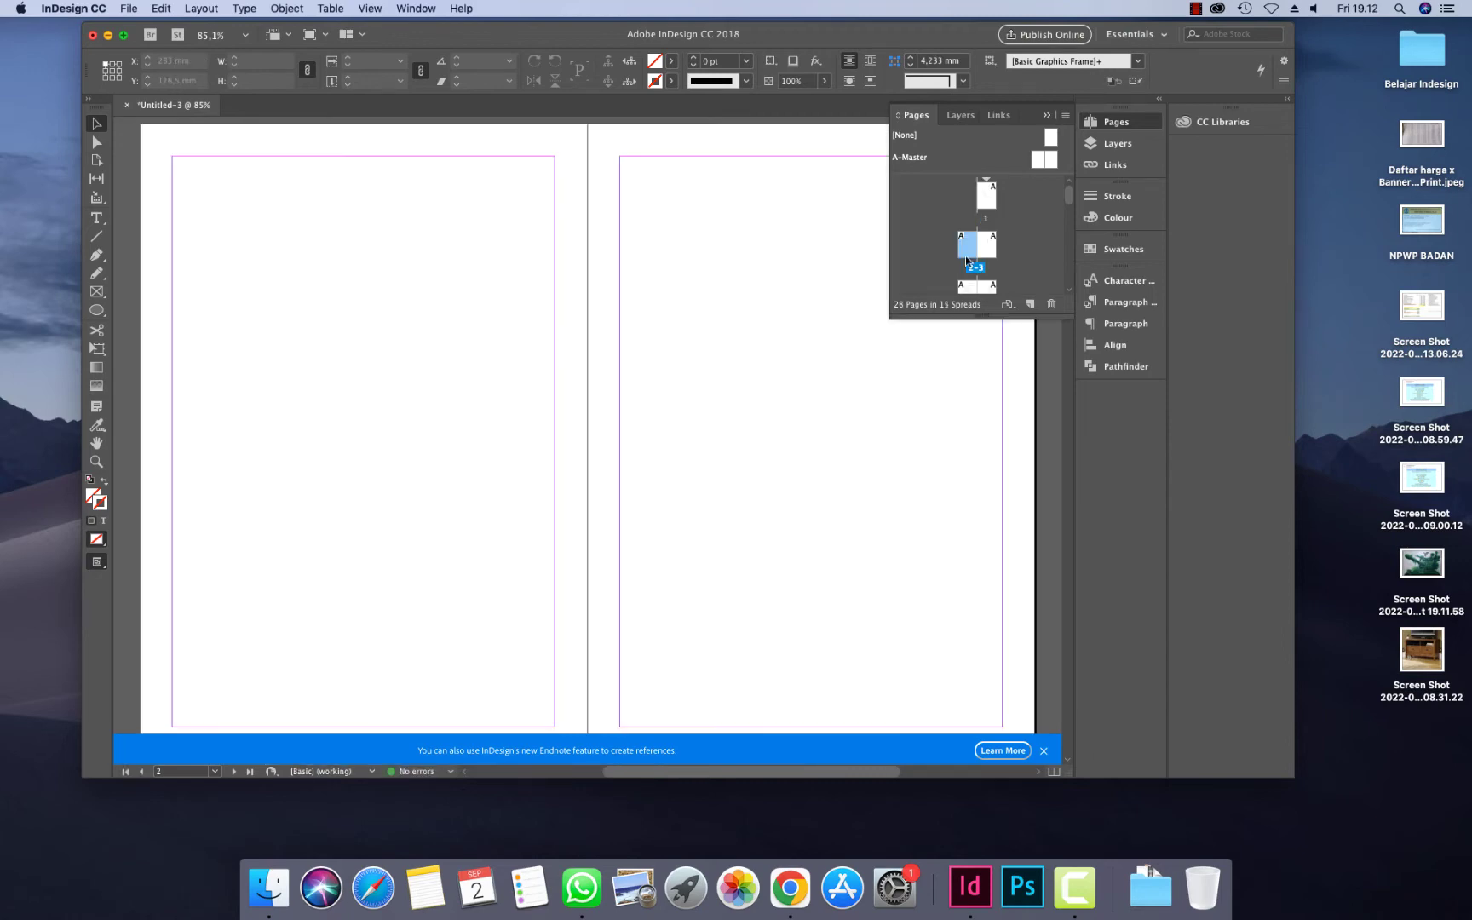
Move the DAFTAR ISI frame from page 1 down to page 3
double_click(985, 194)
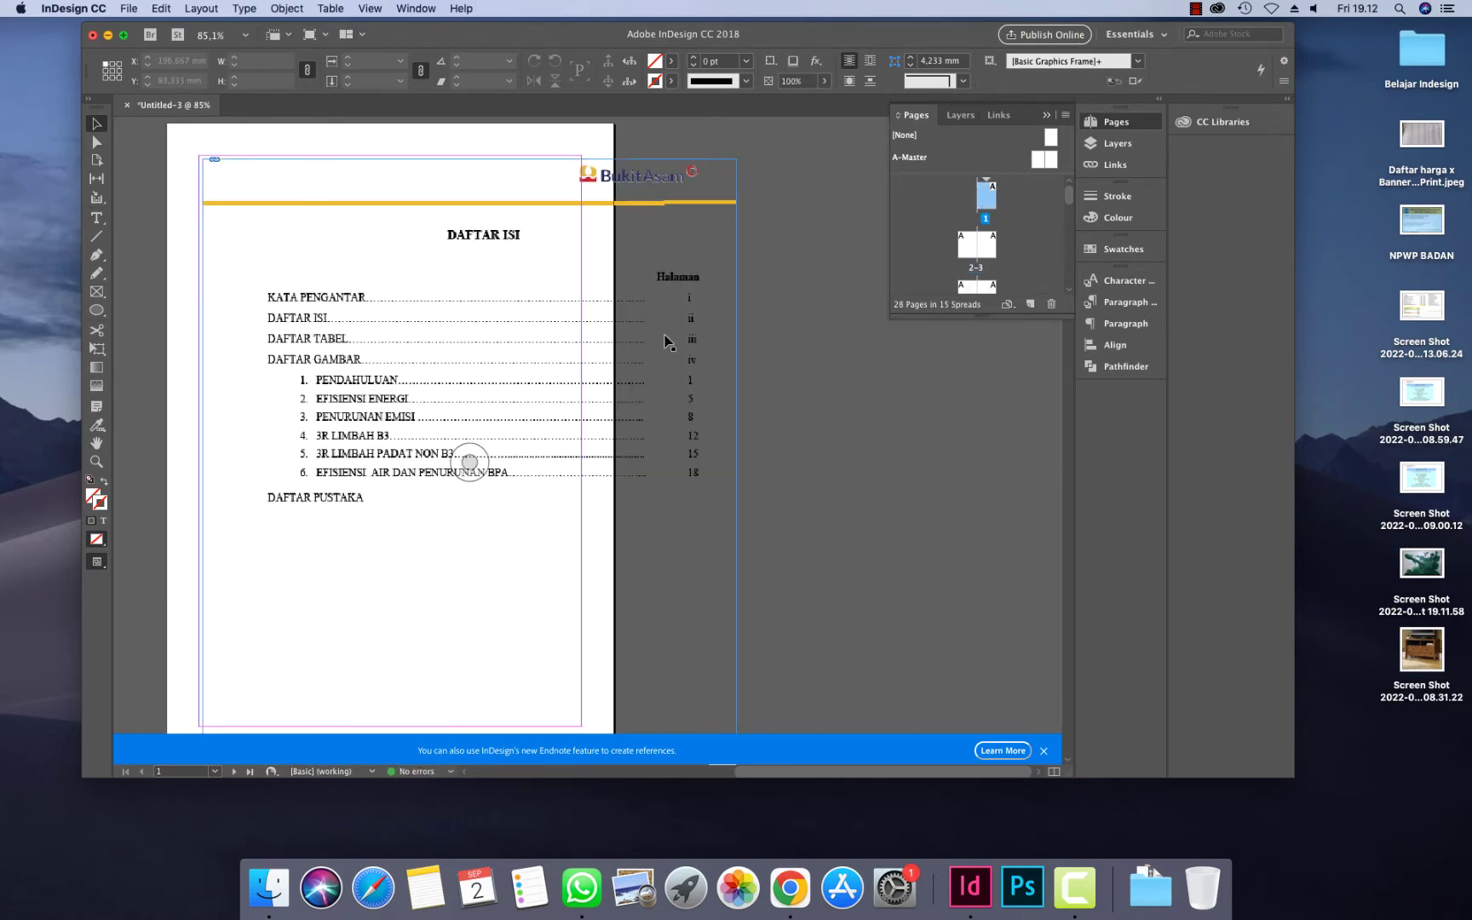
scroll(665, 341, "up", 2)
scroll(666, 341, "down", 10)
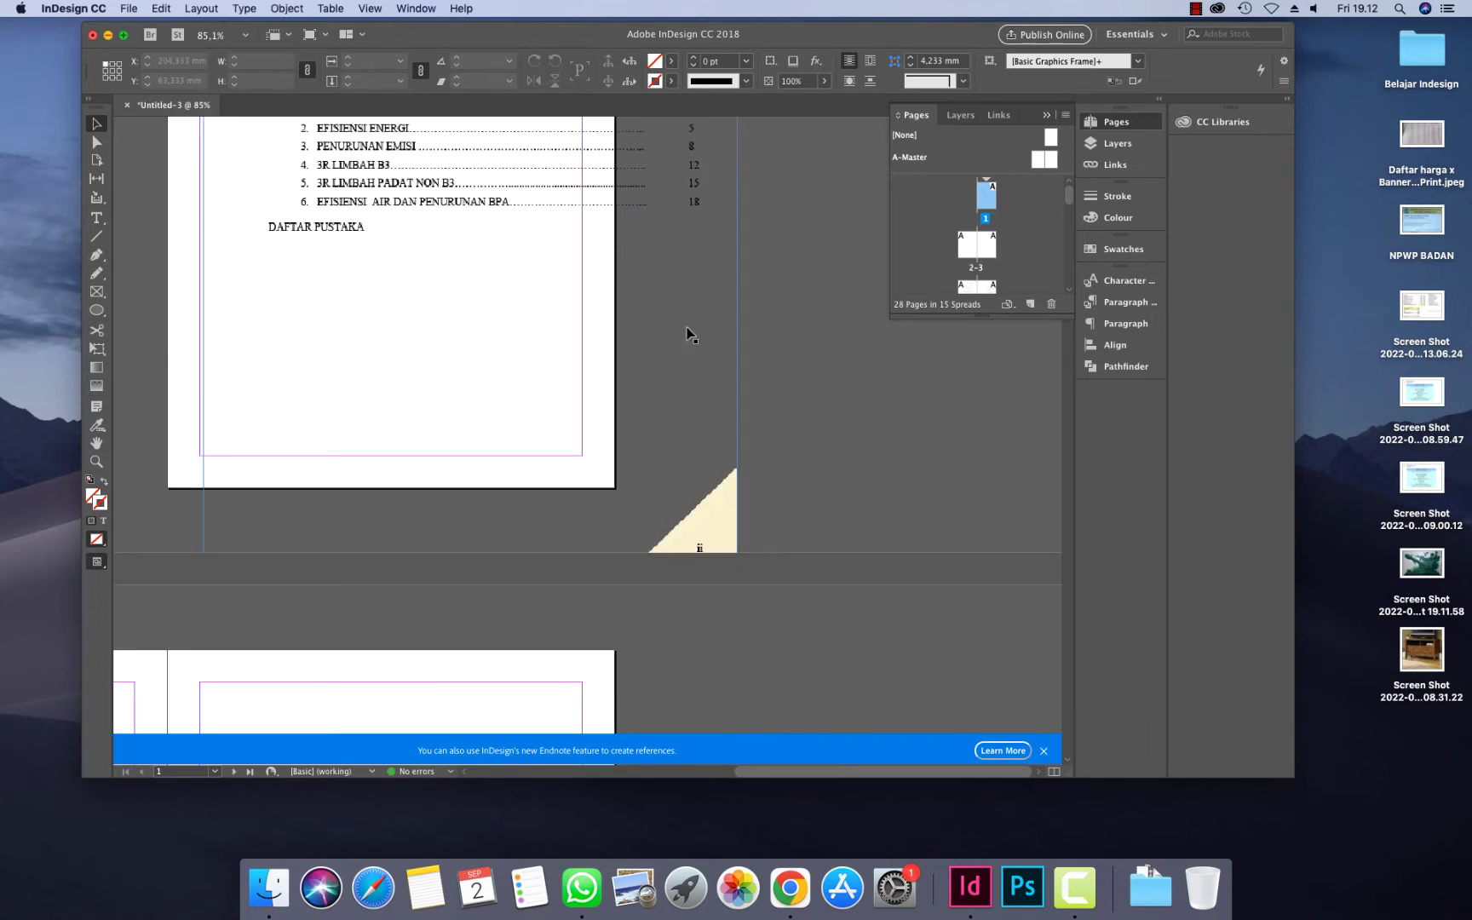
key("super+minus")
key("super+minus")
key("super+minus")
key("super+minus")
key("super+minus")
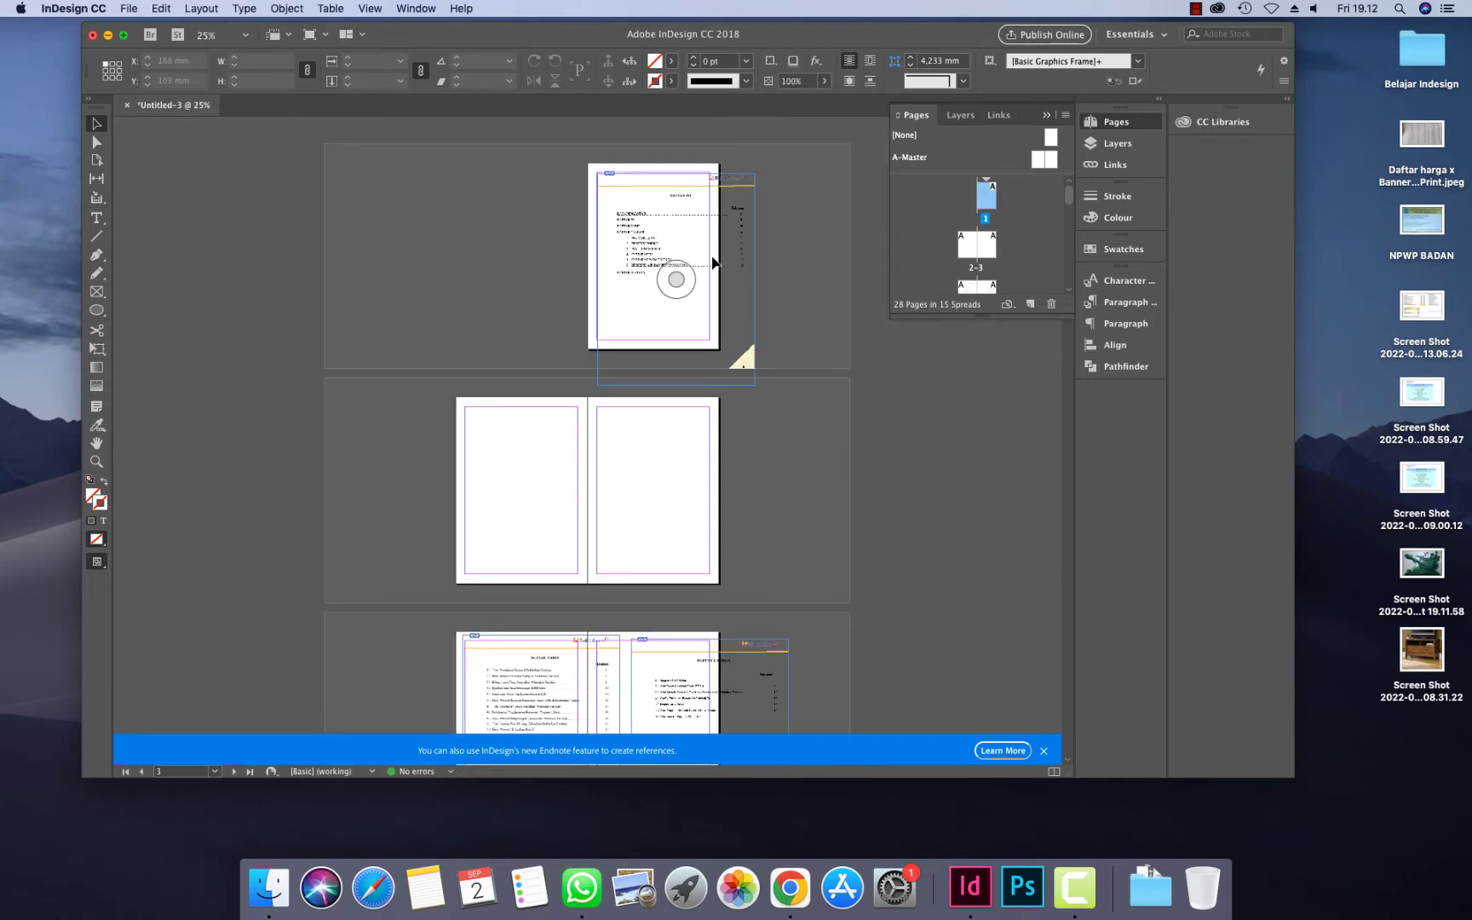
left_click_drag(716, 260, 712, 474)
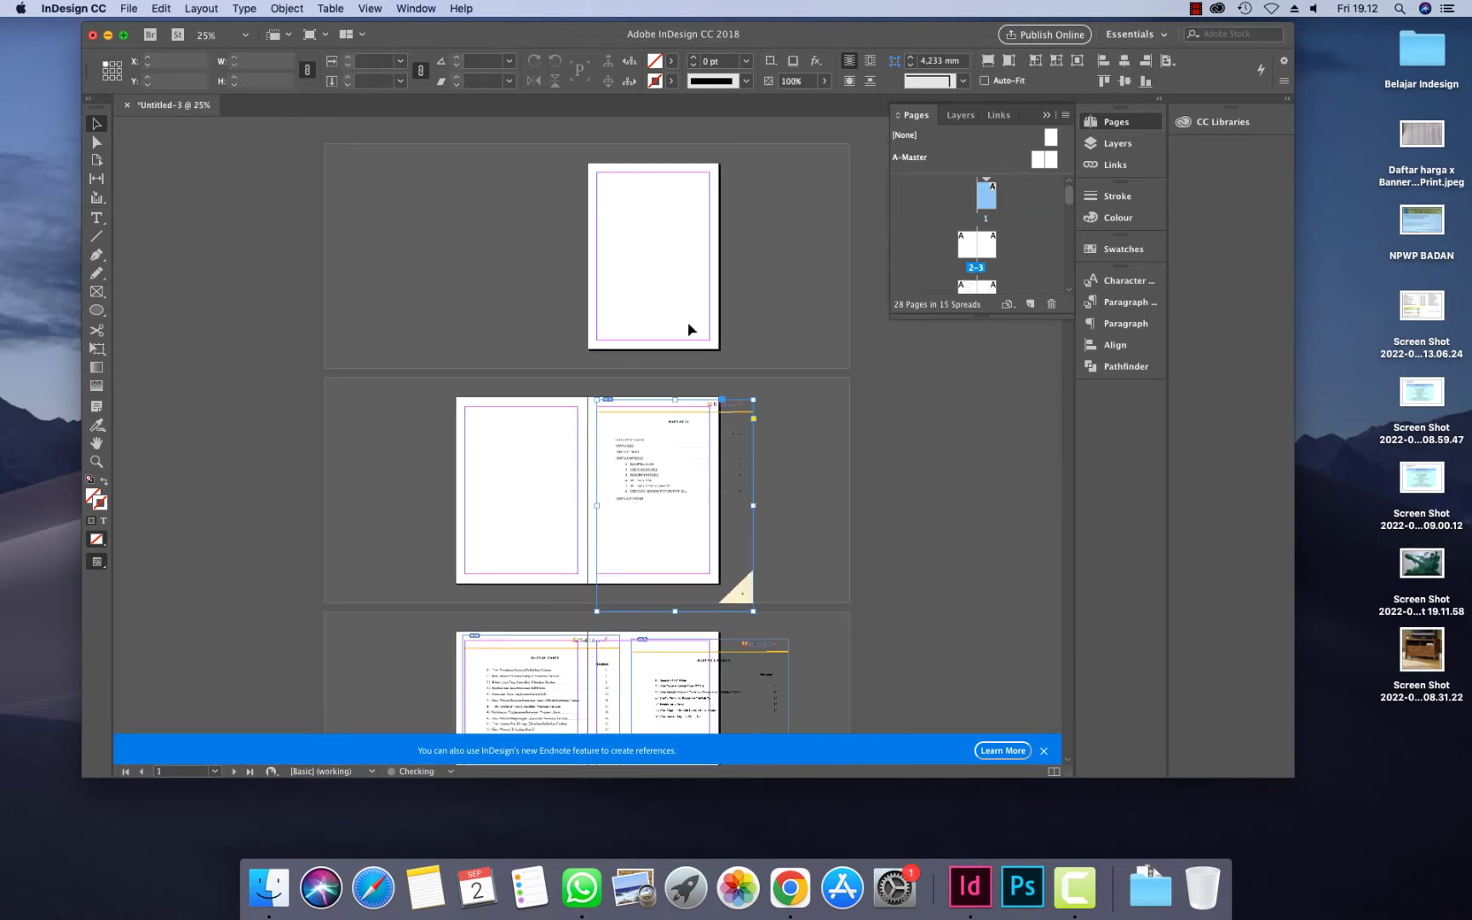
Place the previewed page of 2. Kata Pengantar.pdf on the empty page 1
left_click(668, 243)
key("super+d")
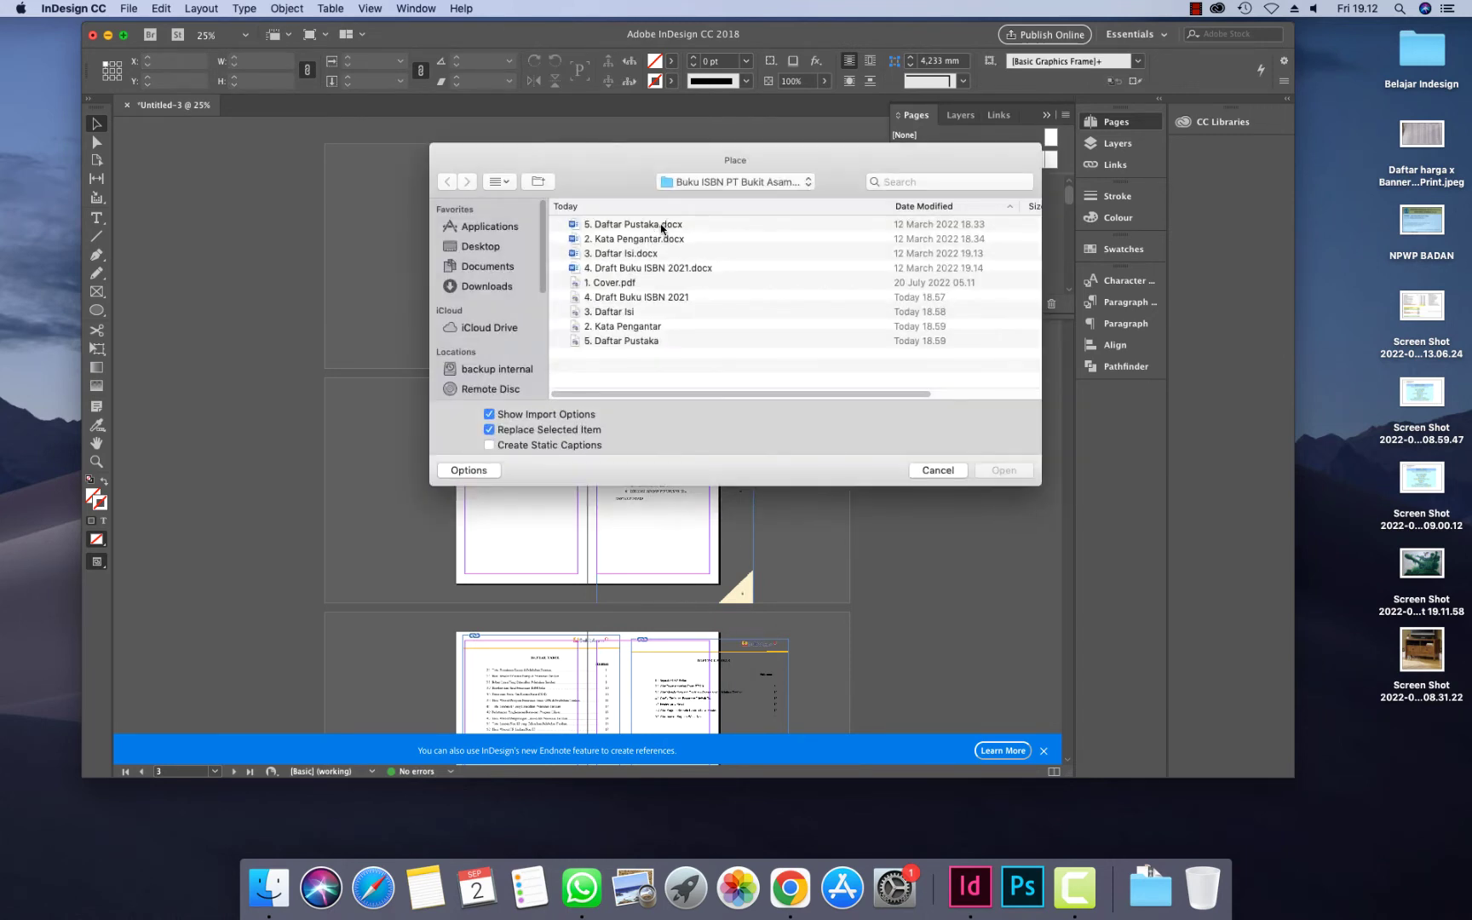
left_click(628, 326)
left_click(995, 471)
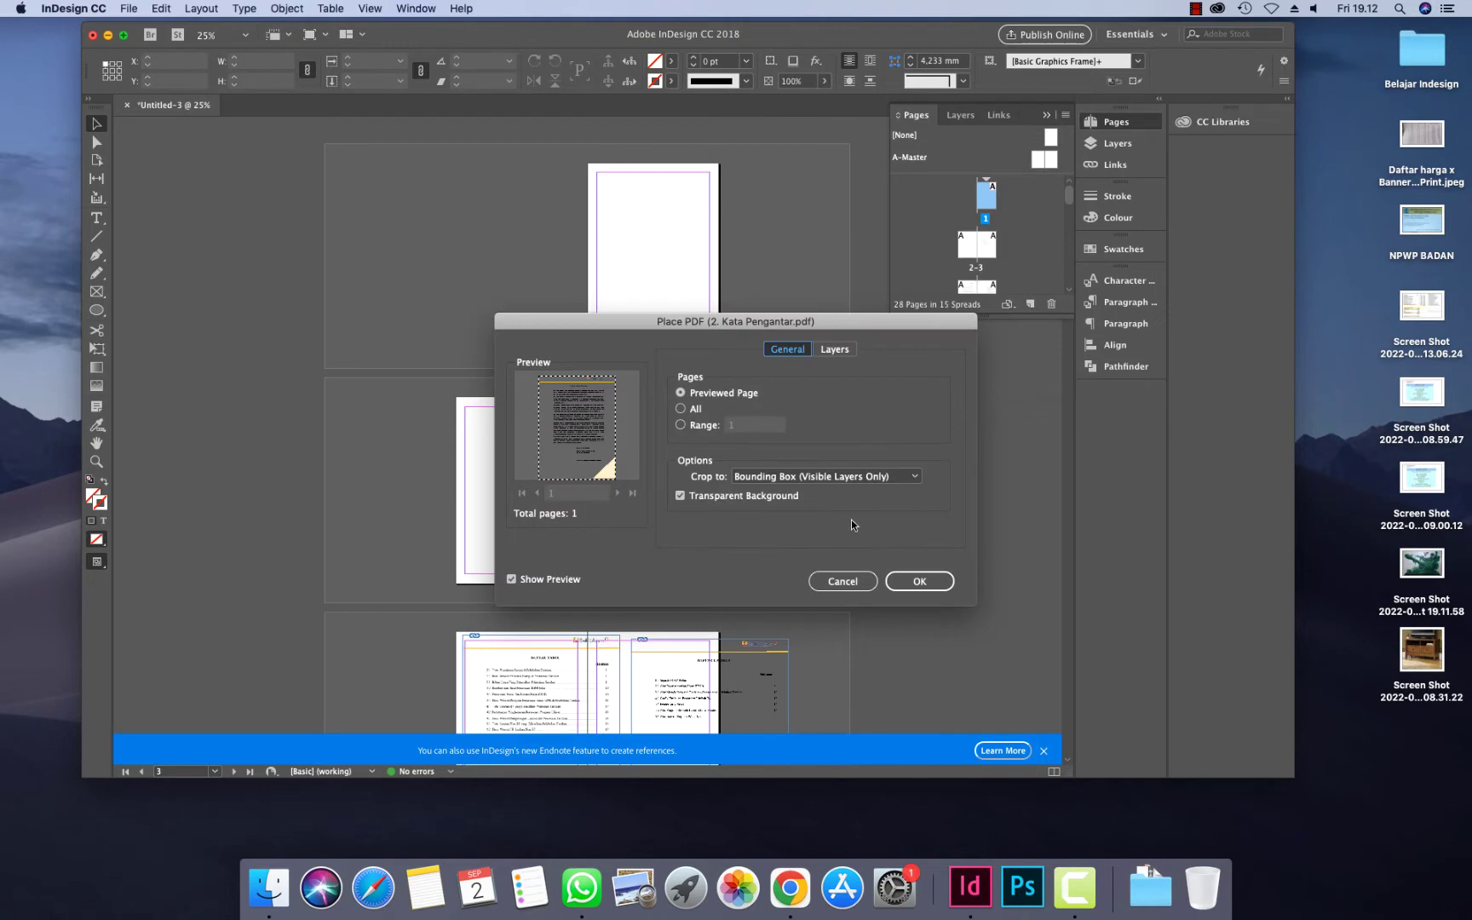
left_click(917, 581)
left_click(605, 184)
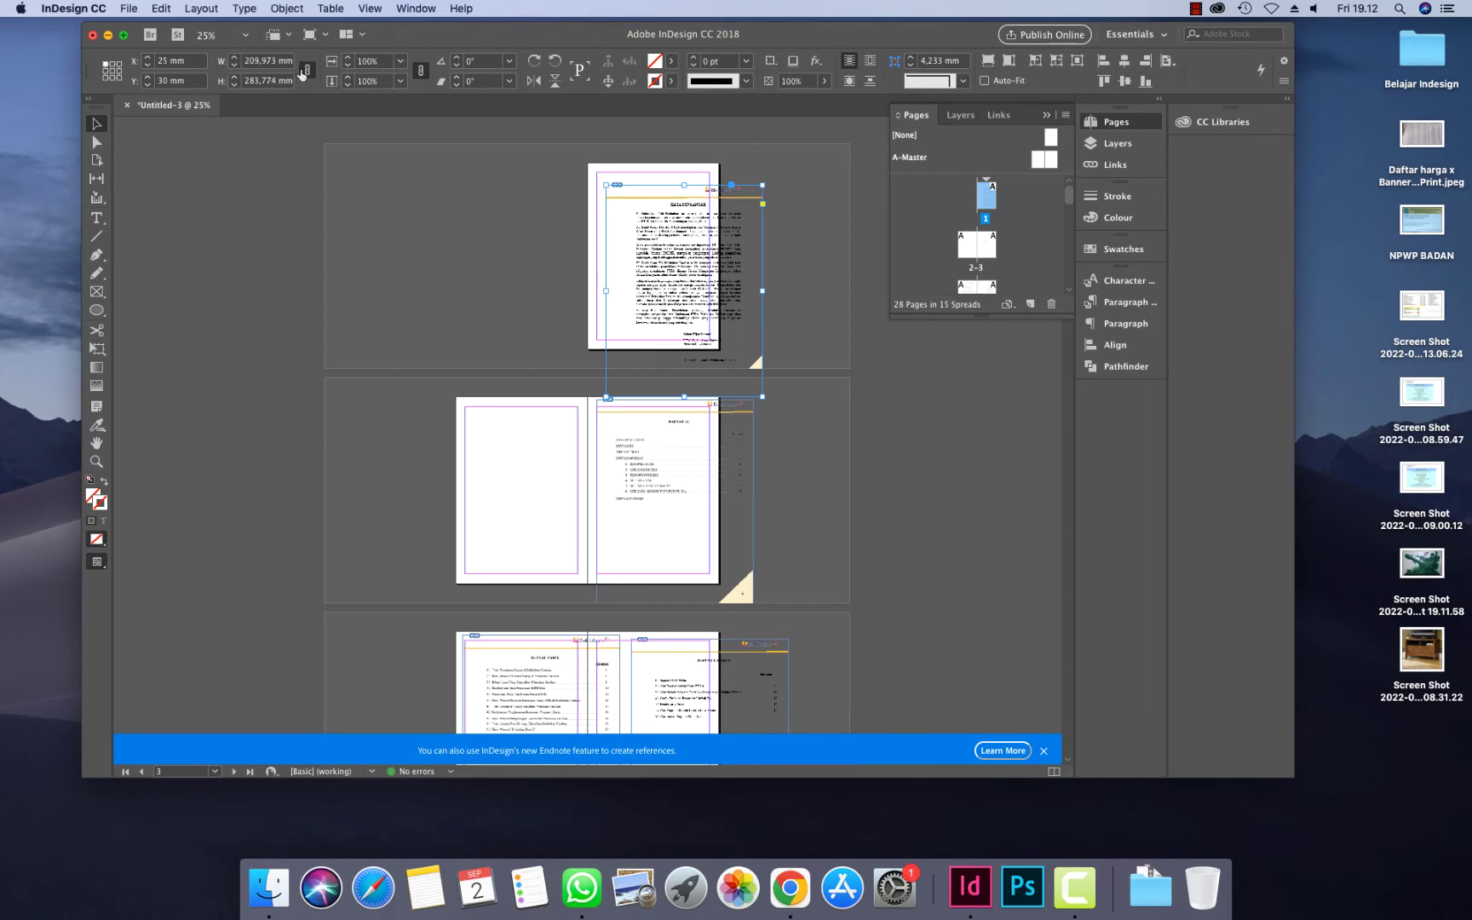
Set the Kata Pengantar frame's width to 170 mm and fit its content proportionally
double_click(258, 62)
type("170")
key("Return")
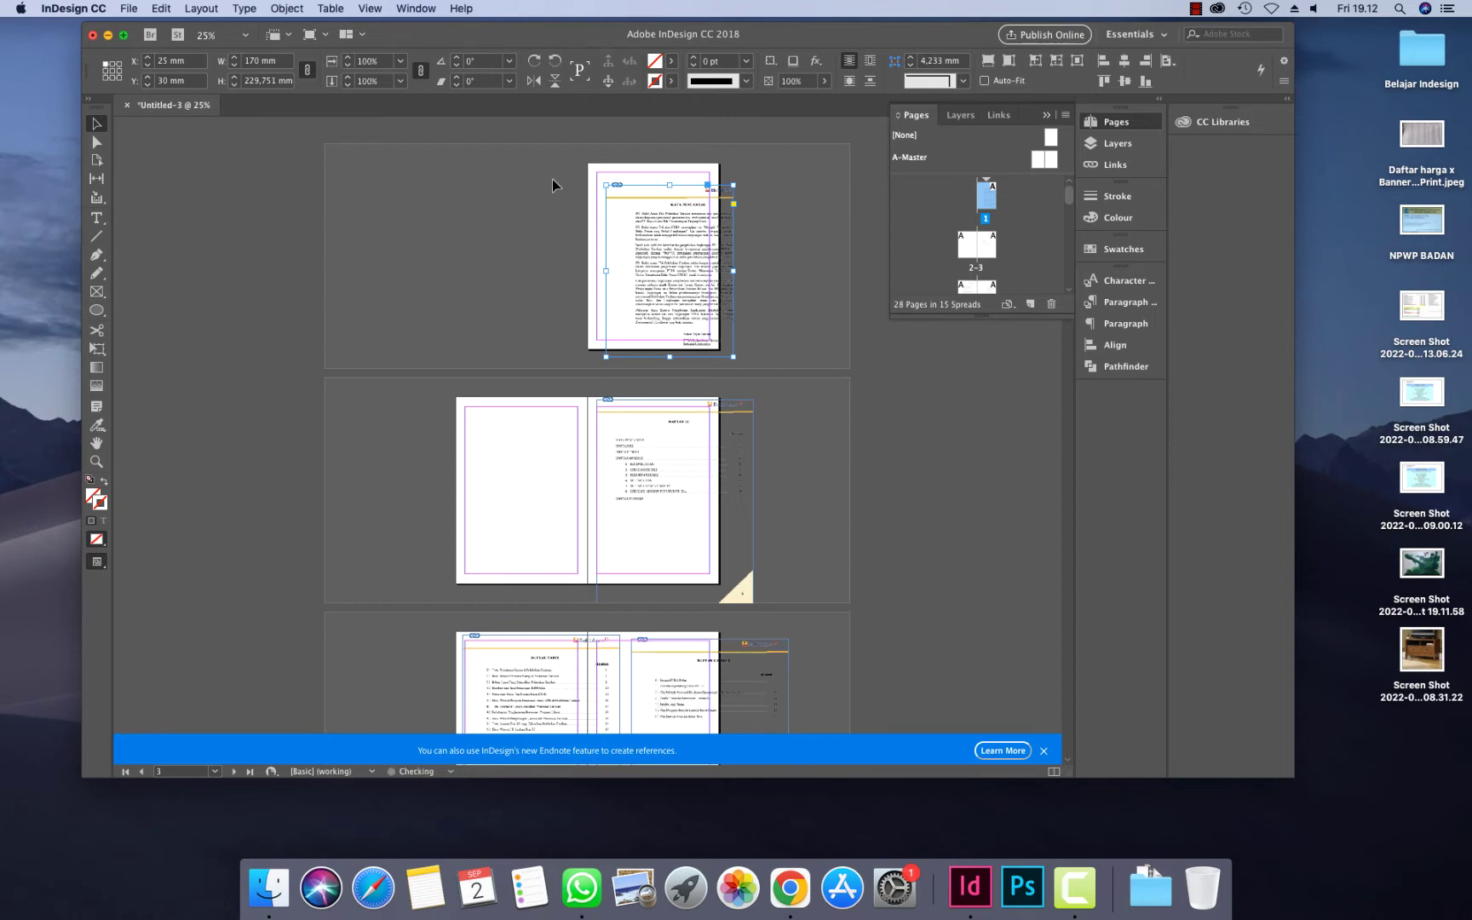
left_click(304, 10)
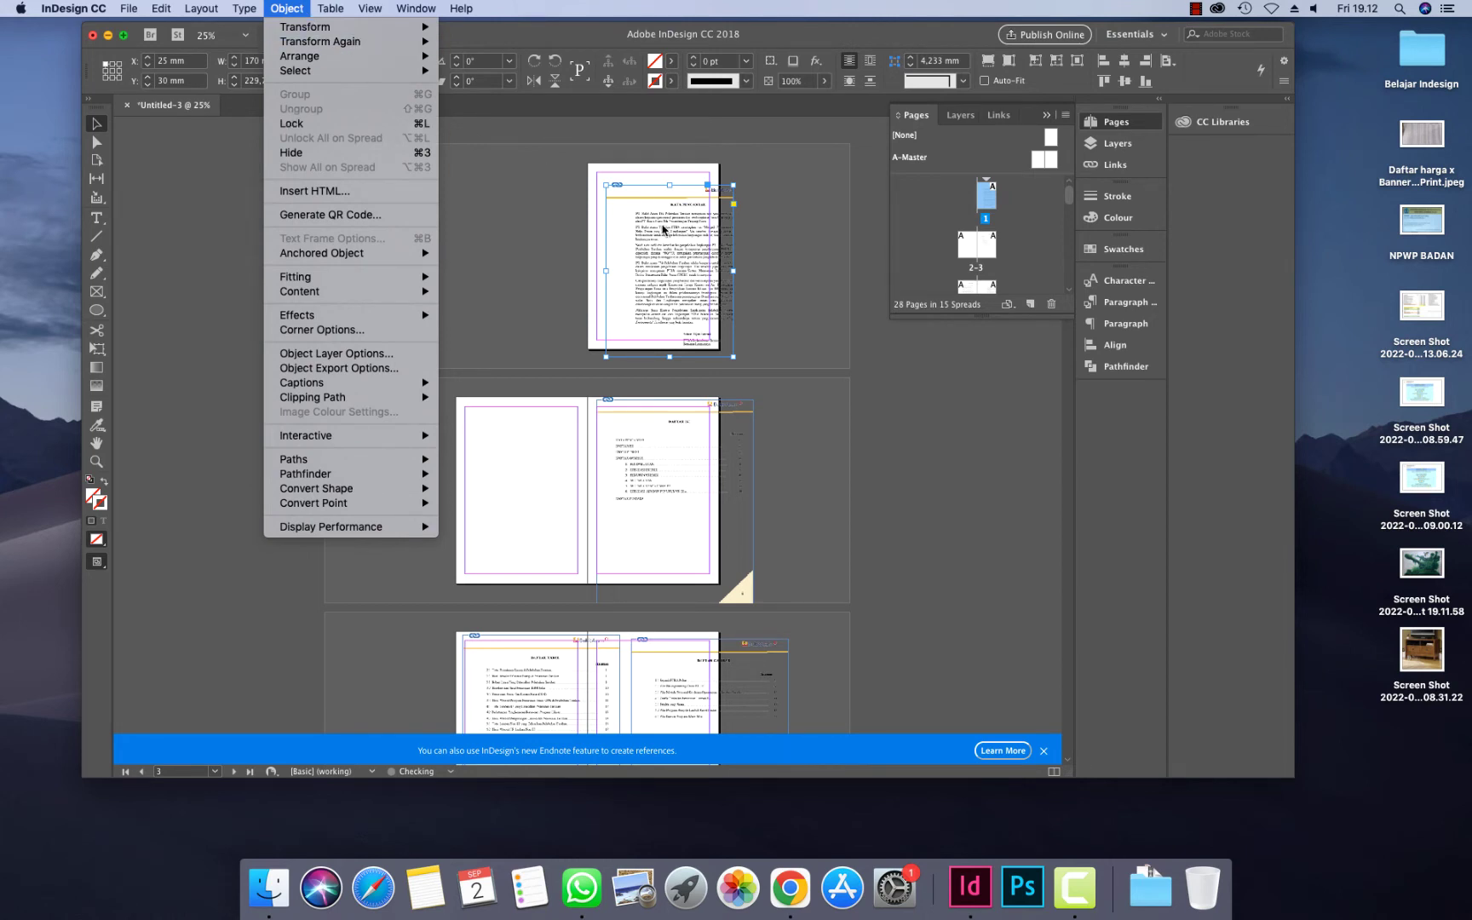
right_click(663, 228)
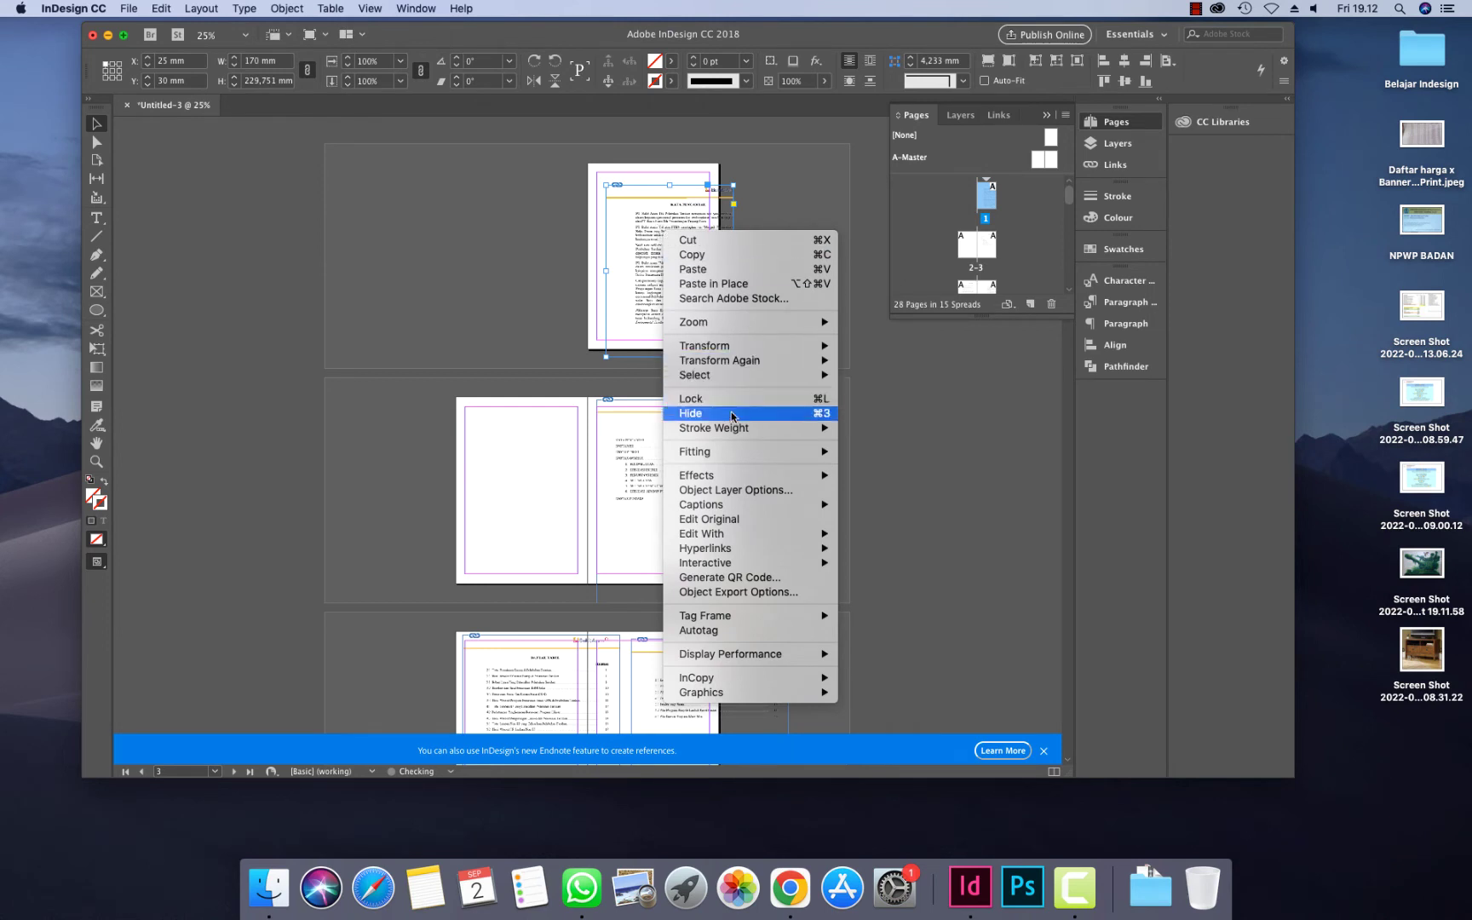
mouse_move(740, 427)
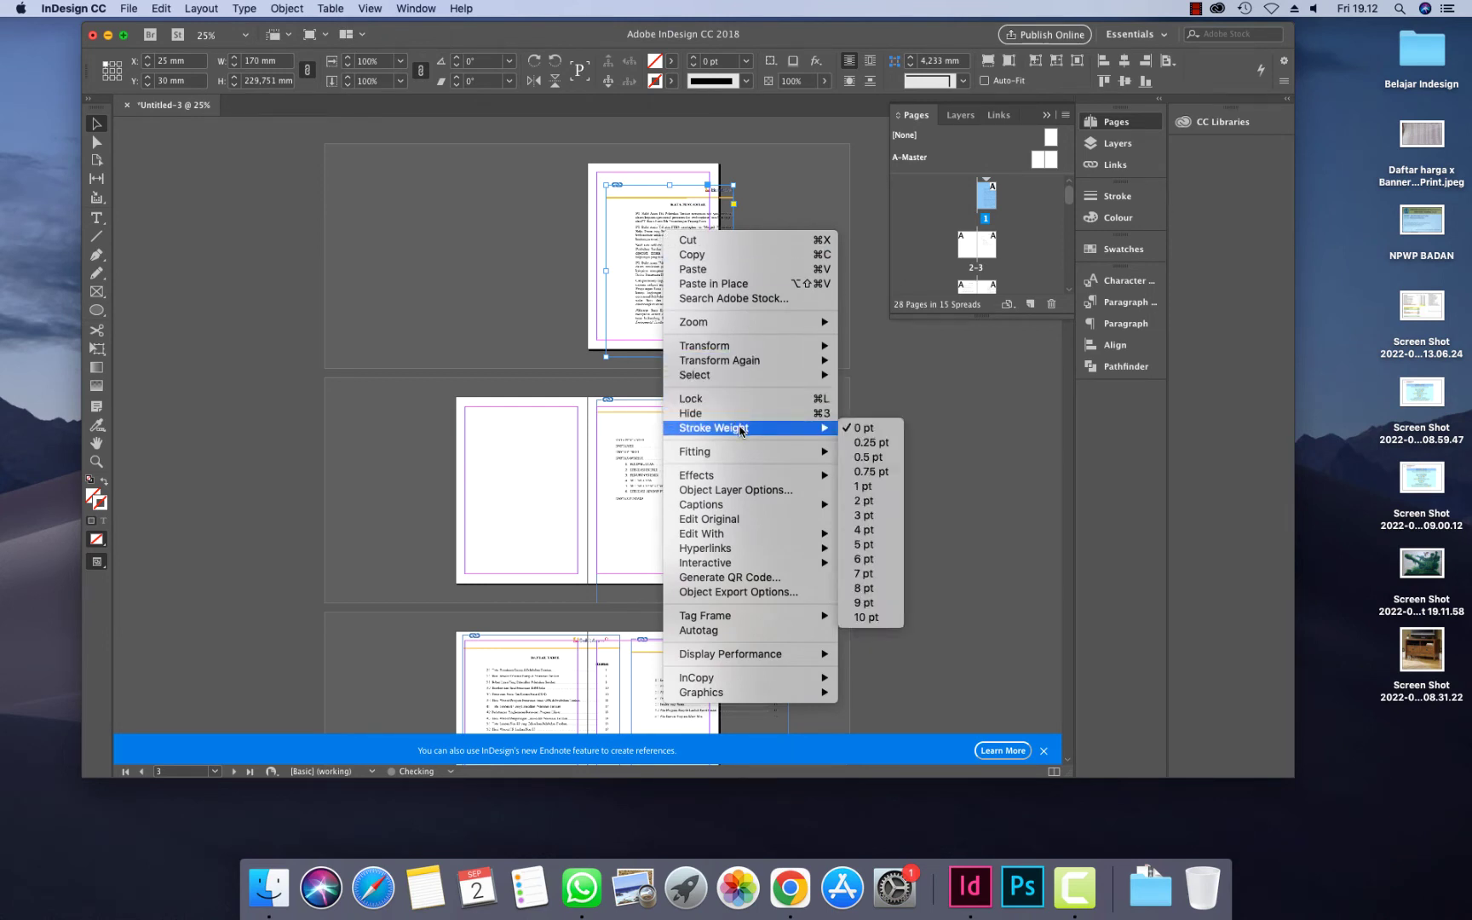
mouse_move(782, 458)
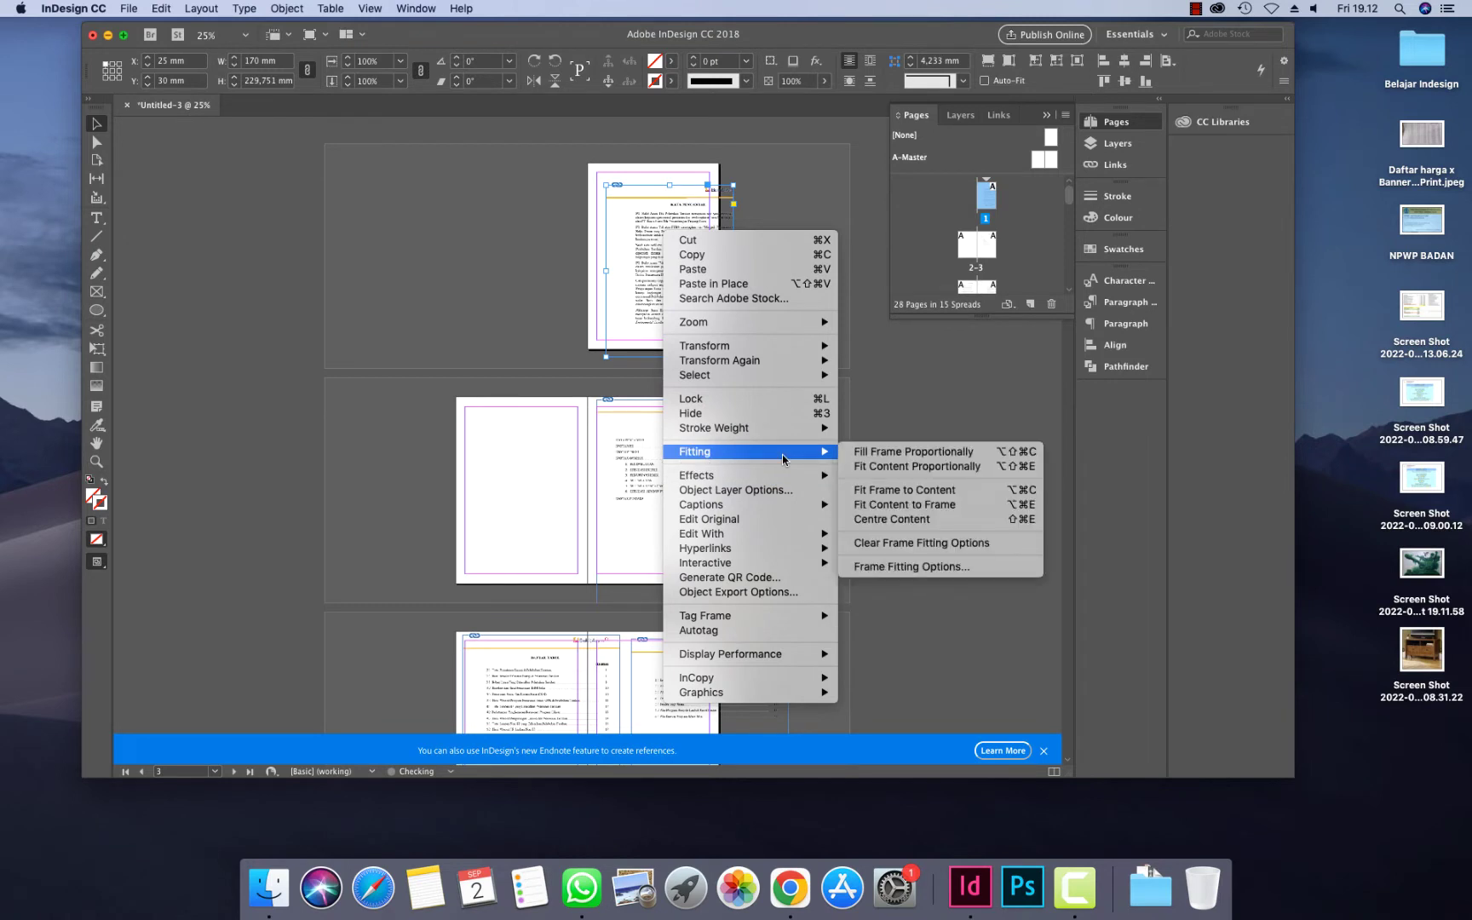
left_click(886, 468)
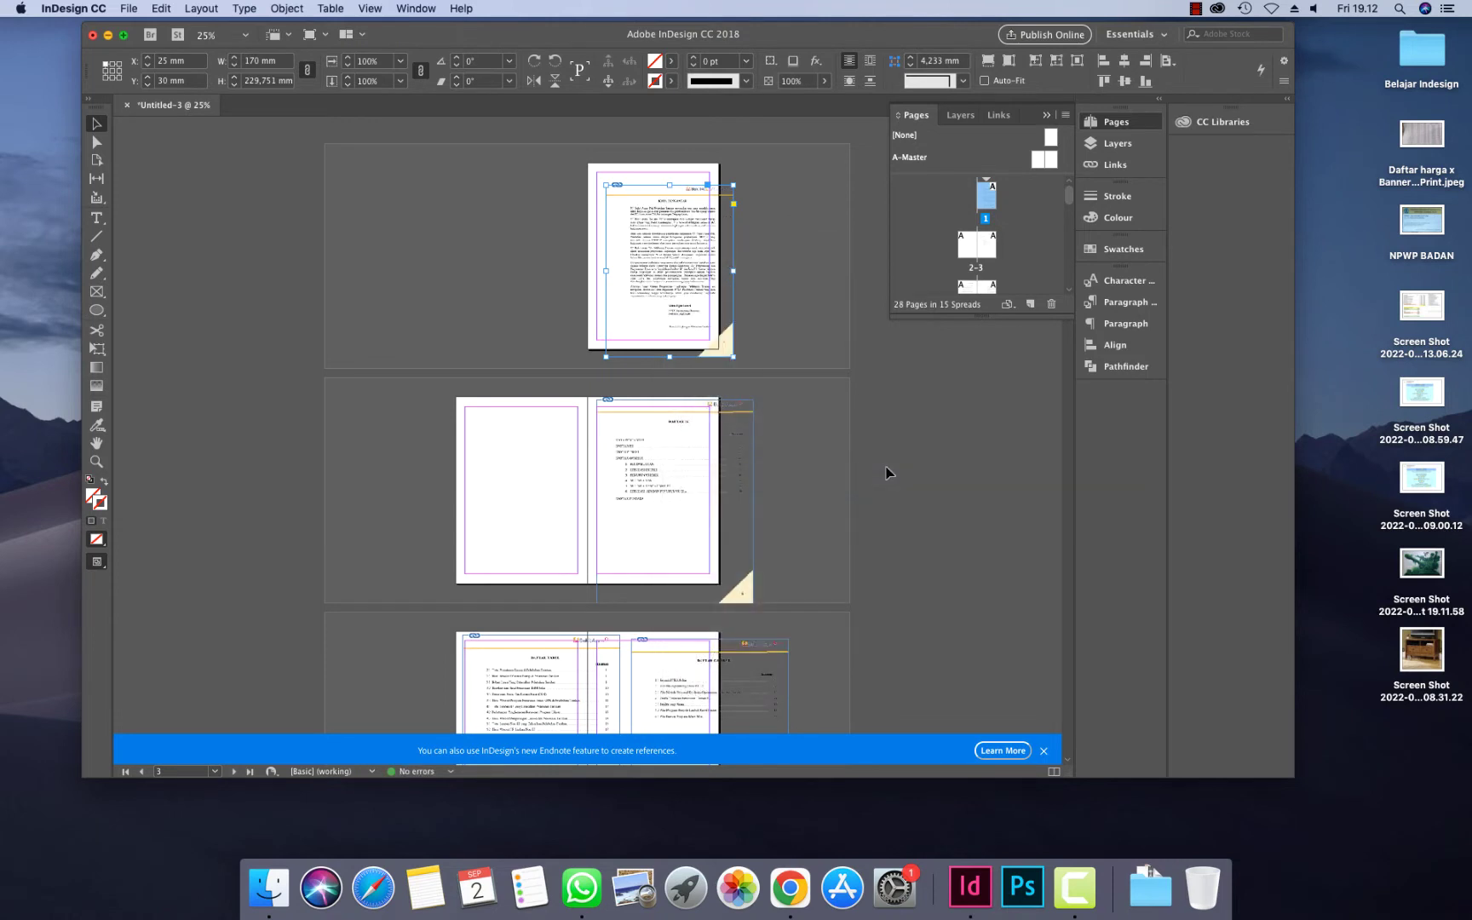
Centre the Kata Pengantar frame horizontally on page 1 and align it with the page's bottom edge
left_click(1124, 61)
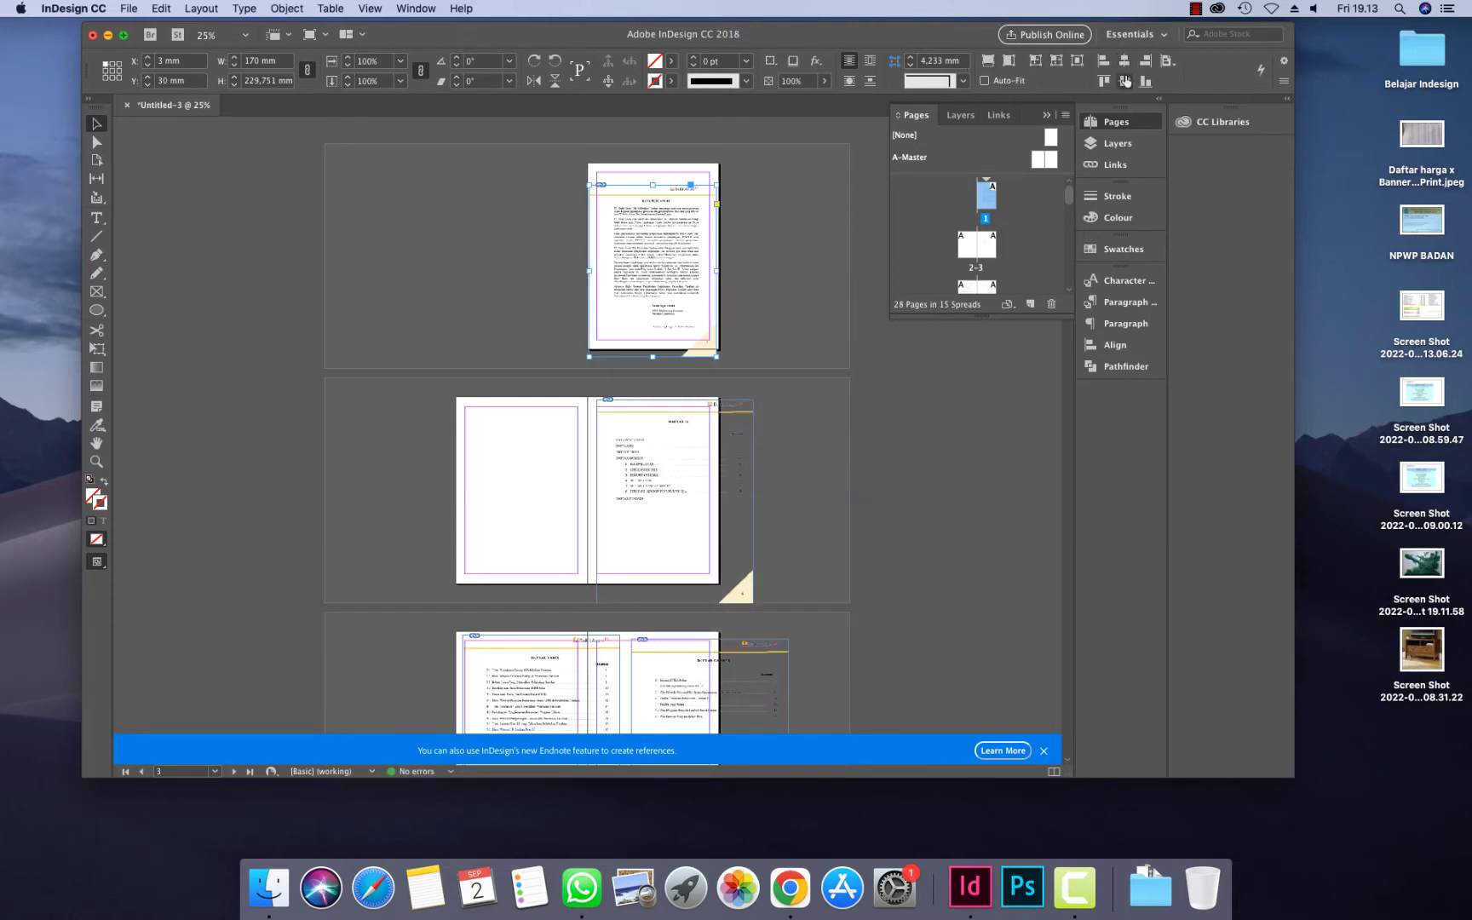
left_click(808, 226)
key("super+equal")
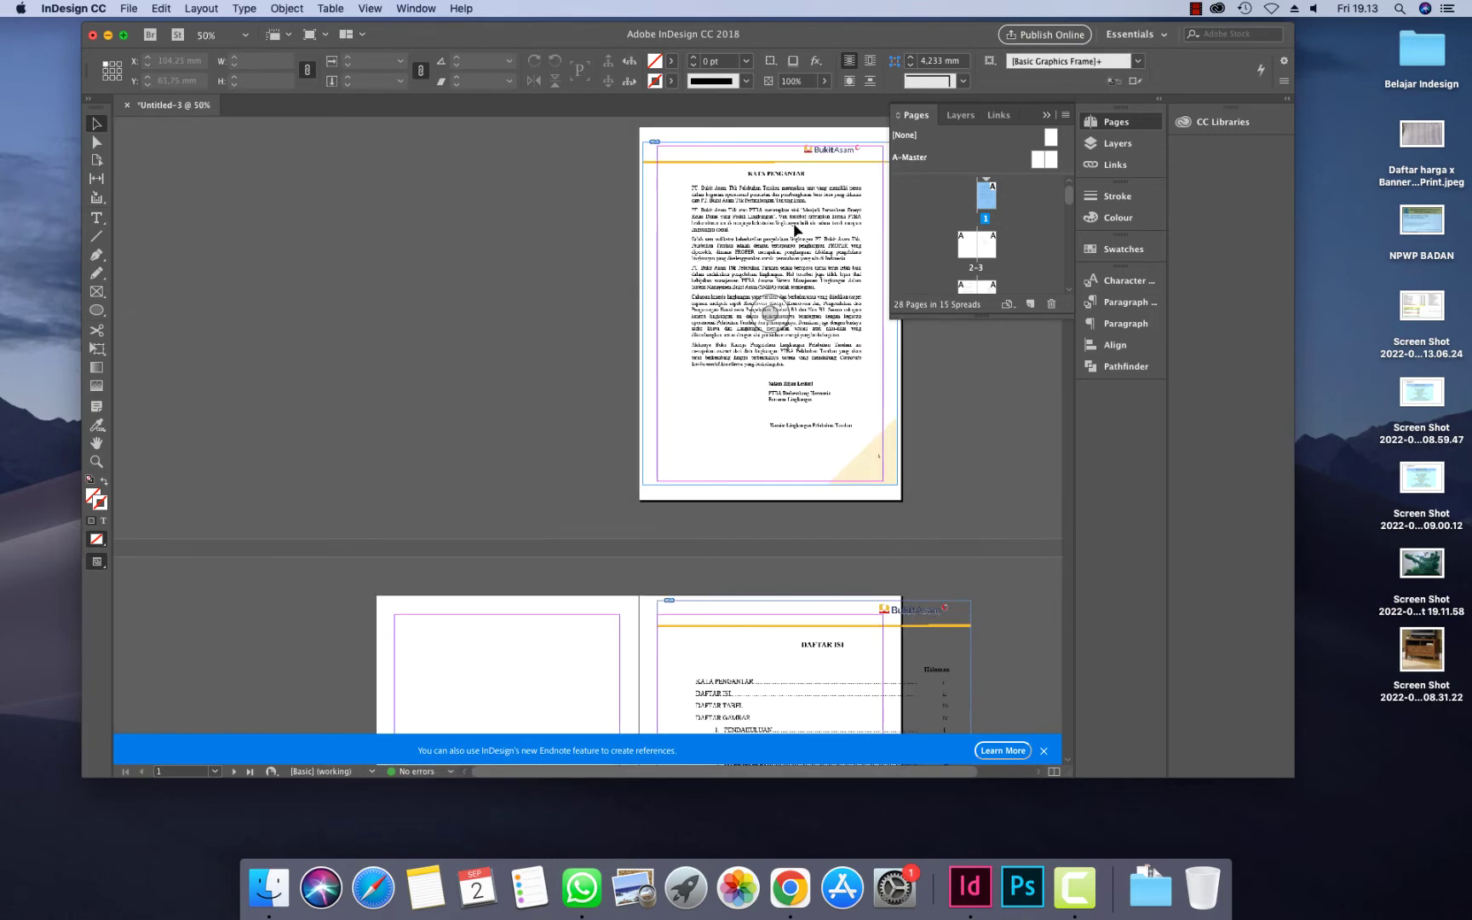
scroll(549, 197, "right", 3)
scroll(499, 257, "up", 1)
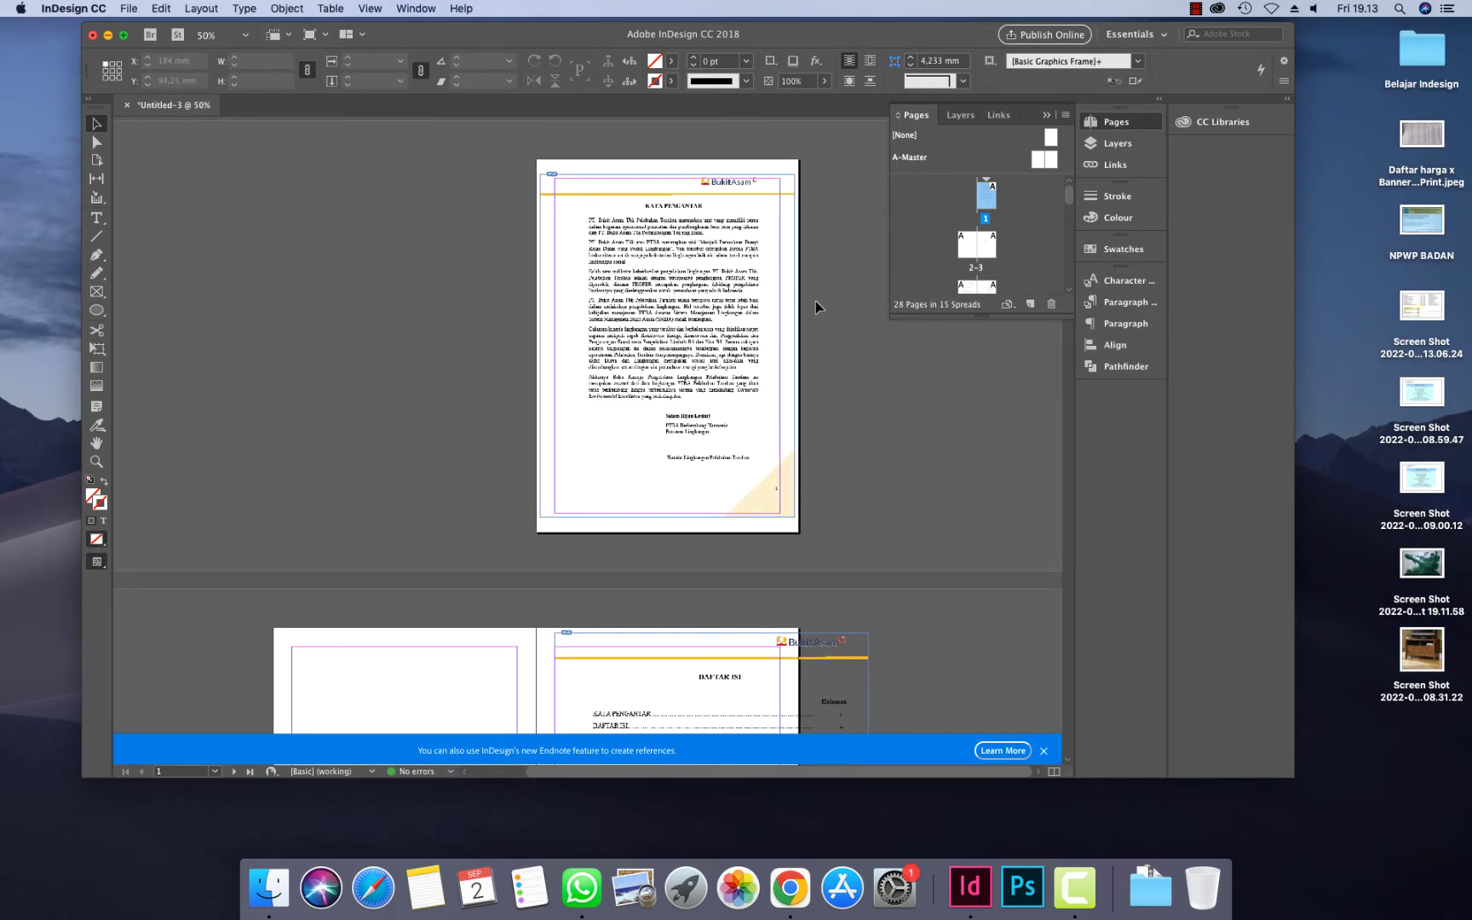
left_click(762, 301)
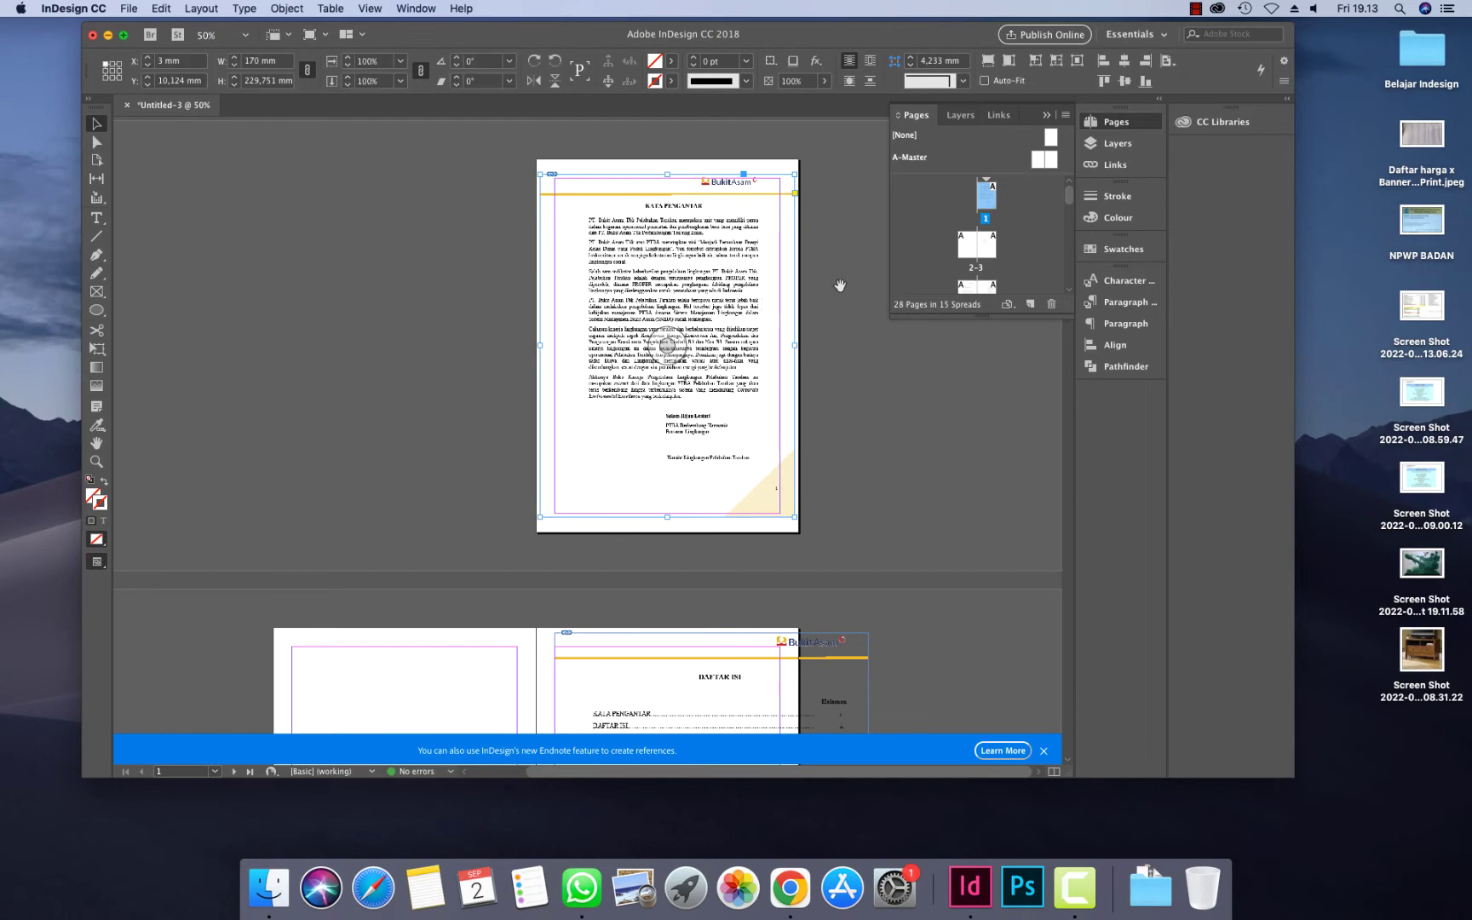
left_click(854, 392)
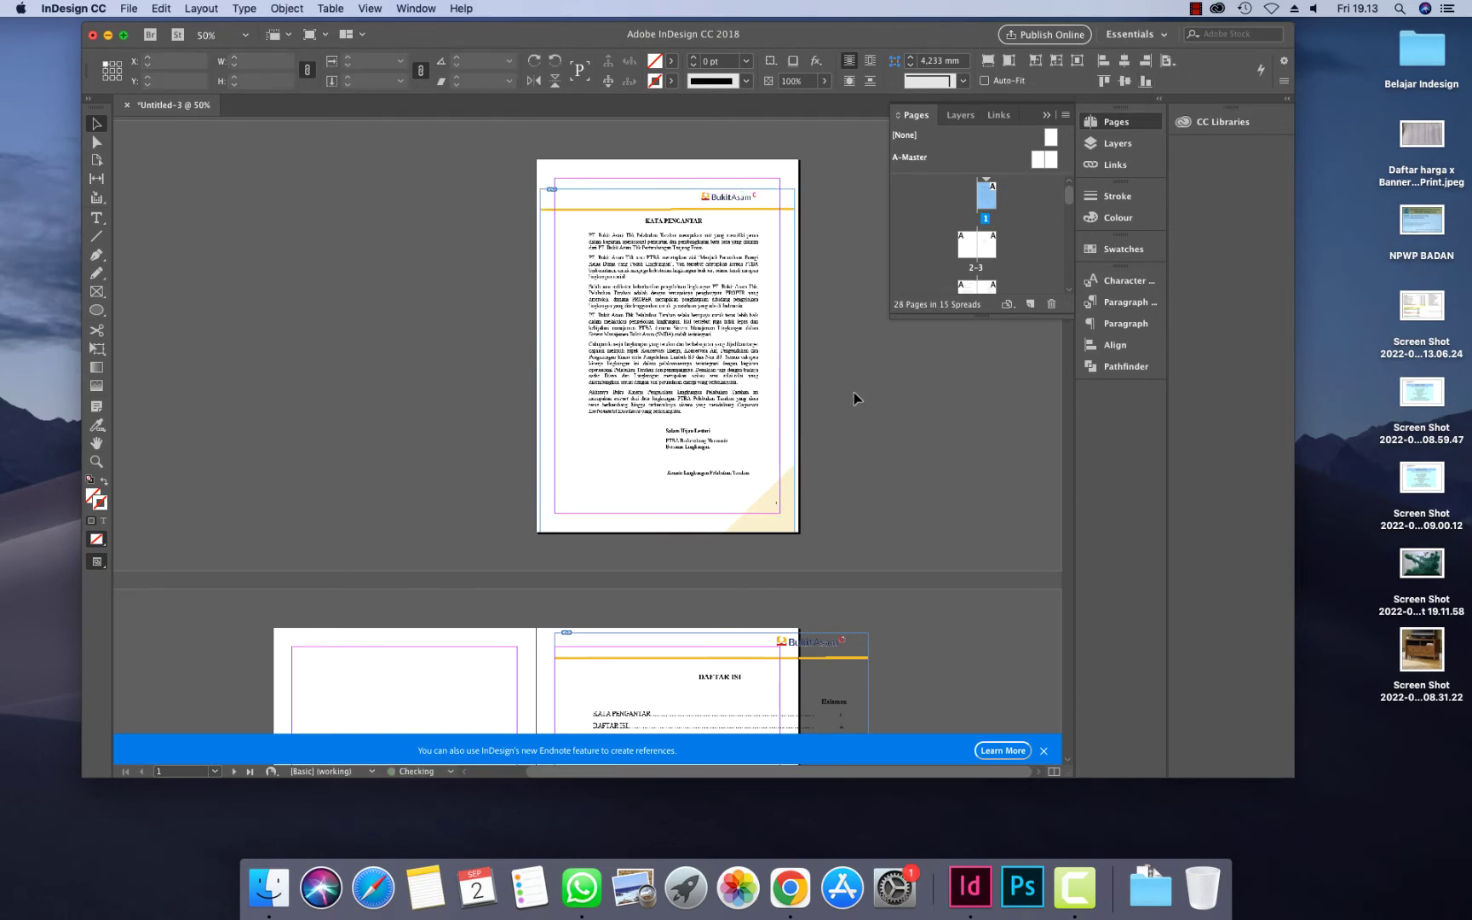
scroll(854, 392, "down", 5)
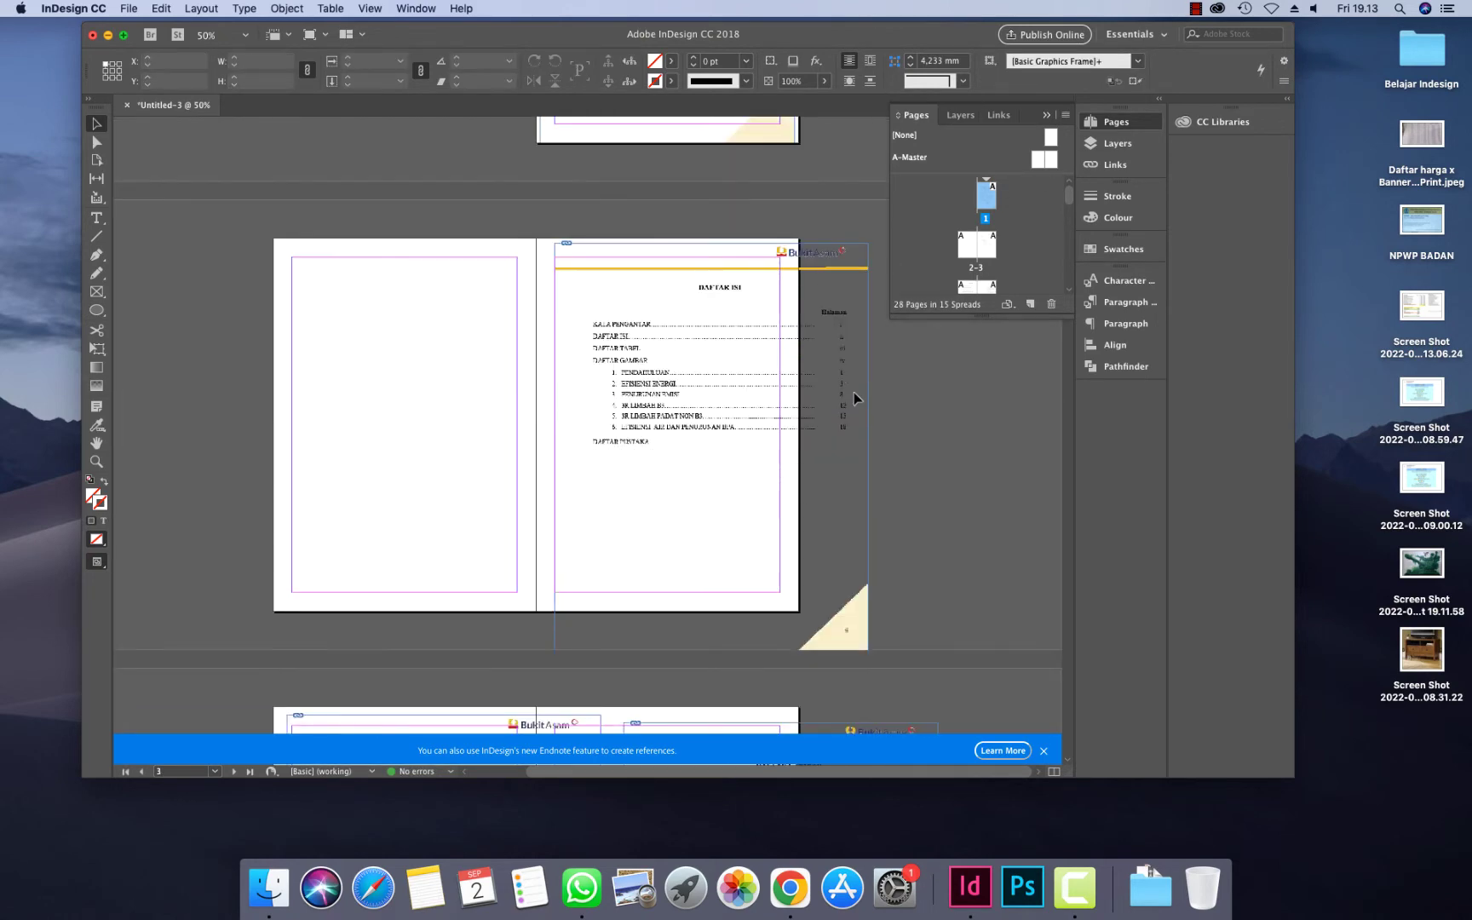
scroll(762, 344, "up", 5)
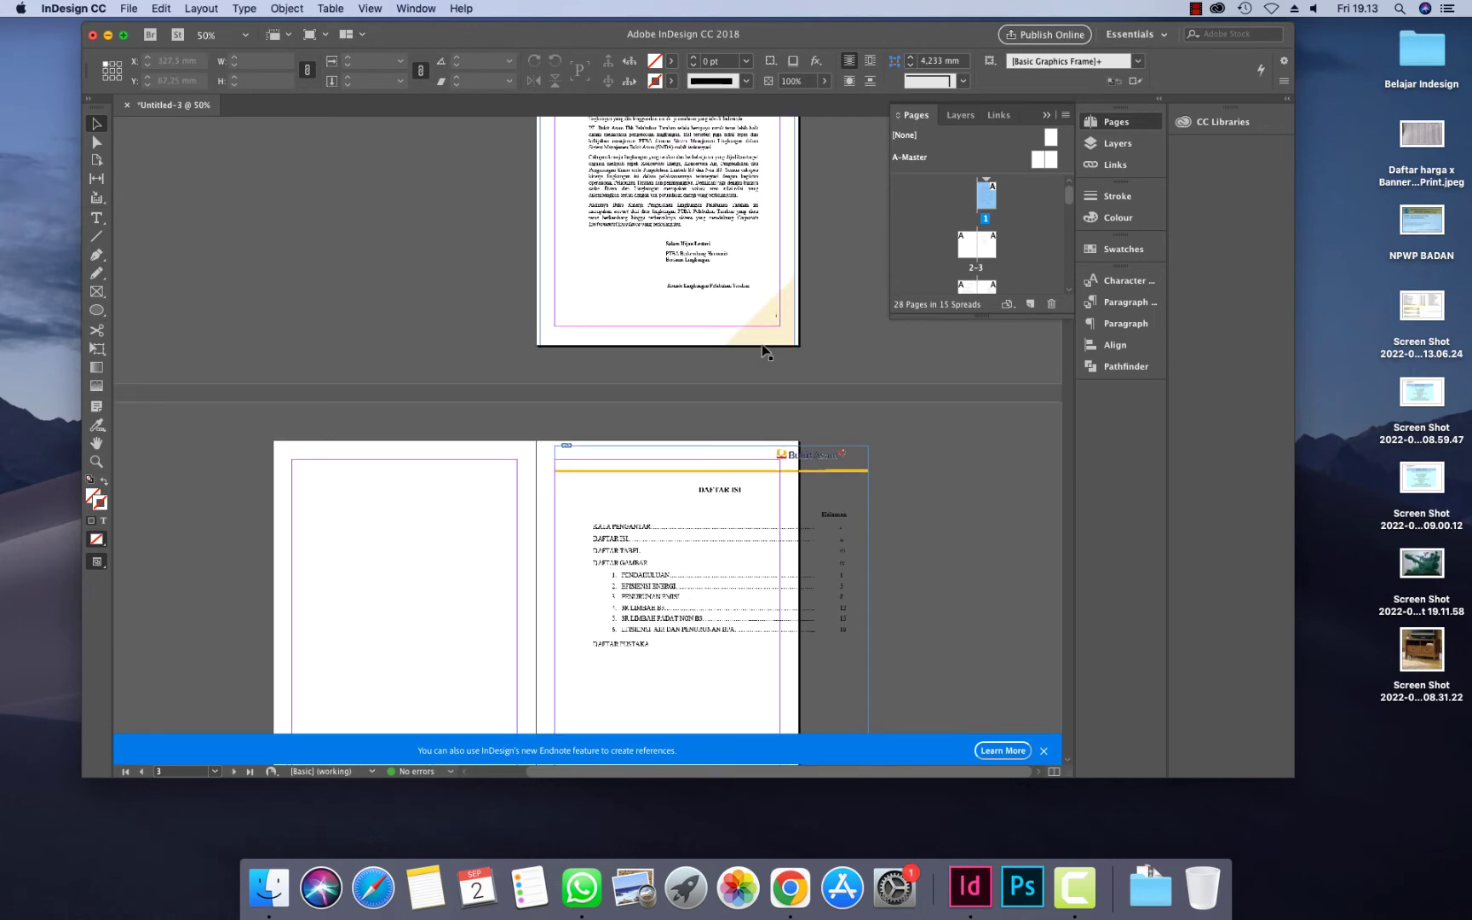
Set the DAFTAR ISI frame's width on page 3 to 170 mm and fit its content proportionally
scroll(763, 344, "down", 4)
left_click(695, 314)
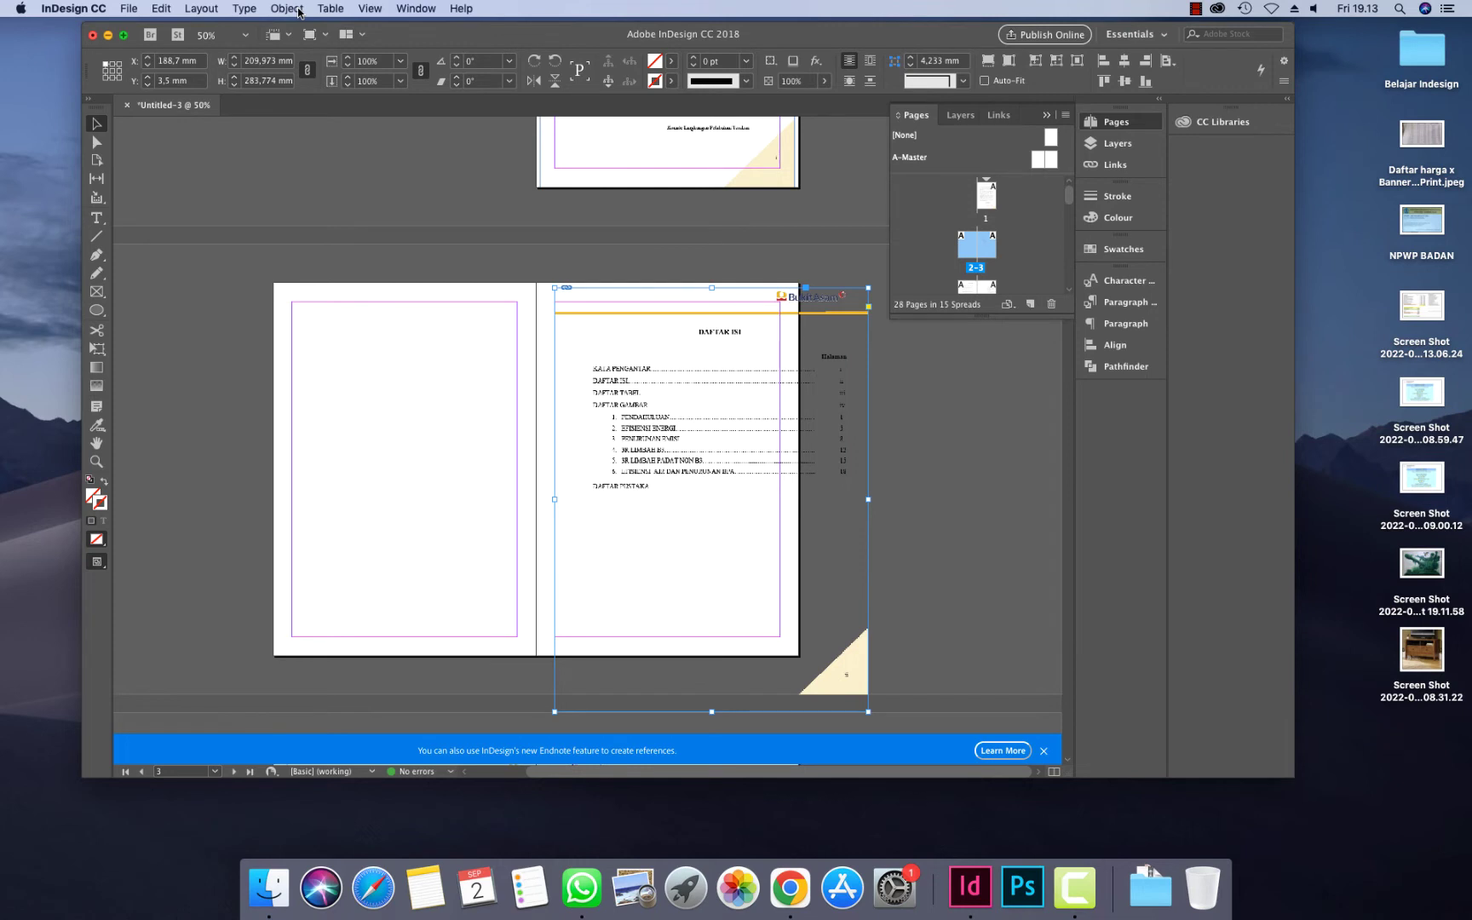
double_click(253, 60)
type("170")
key("Return")
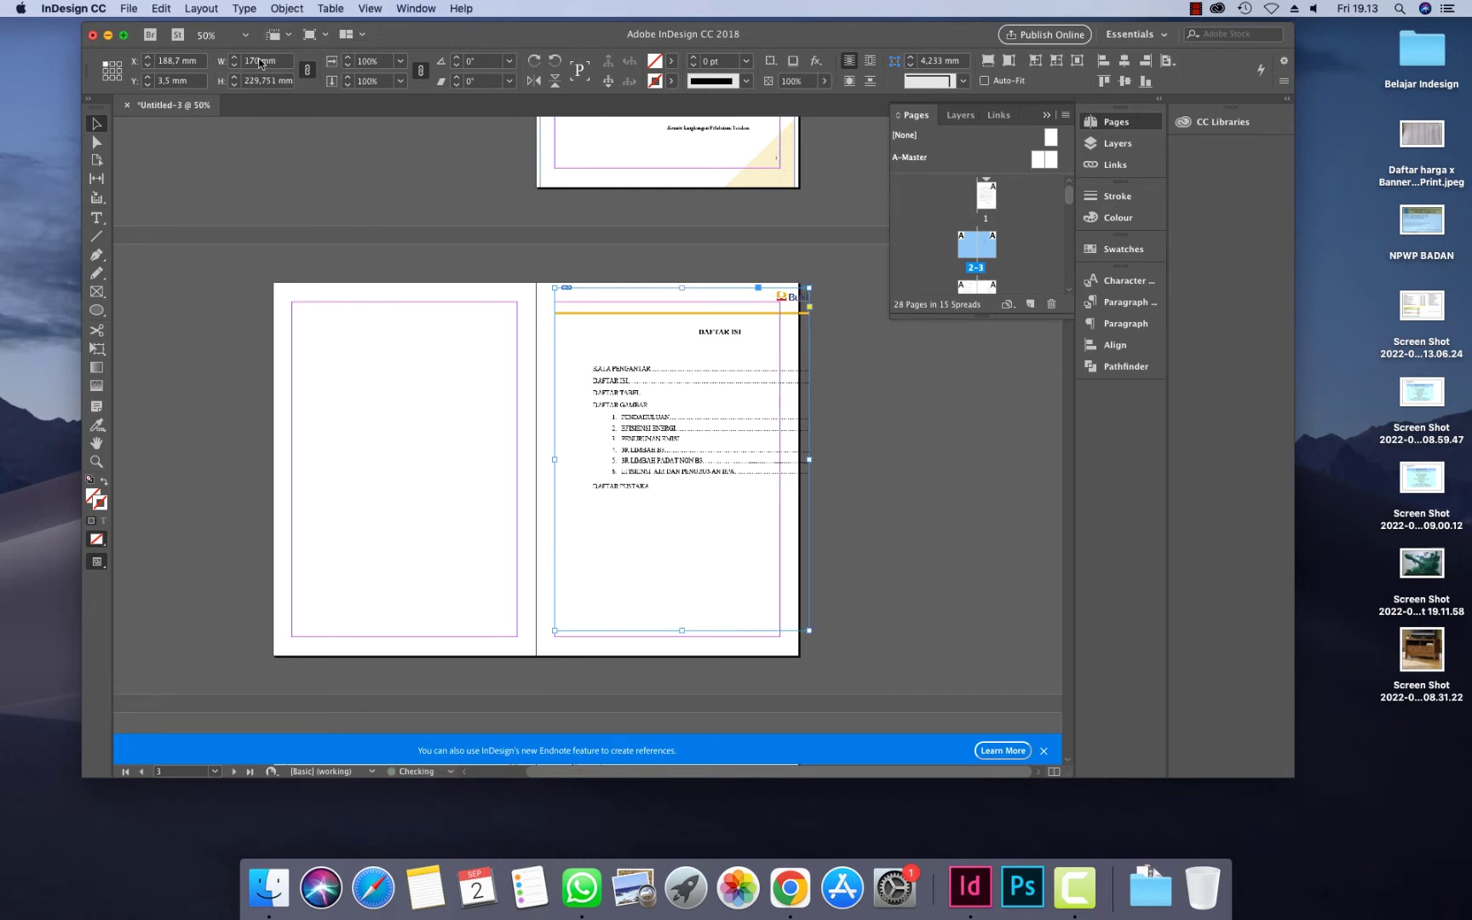
left_click(290, 9)
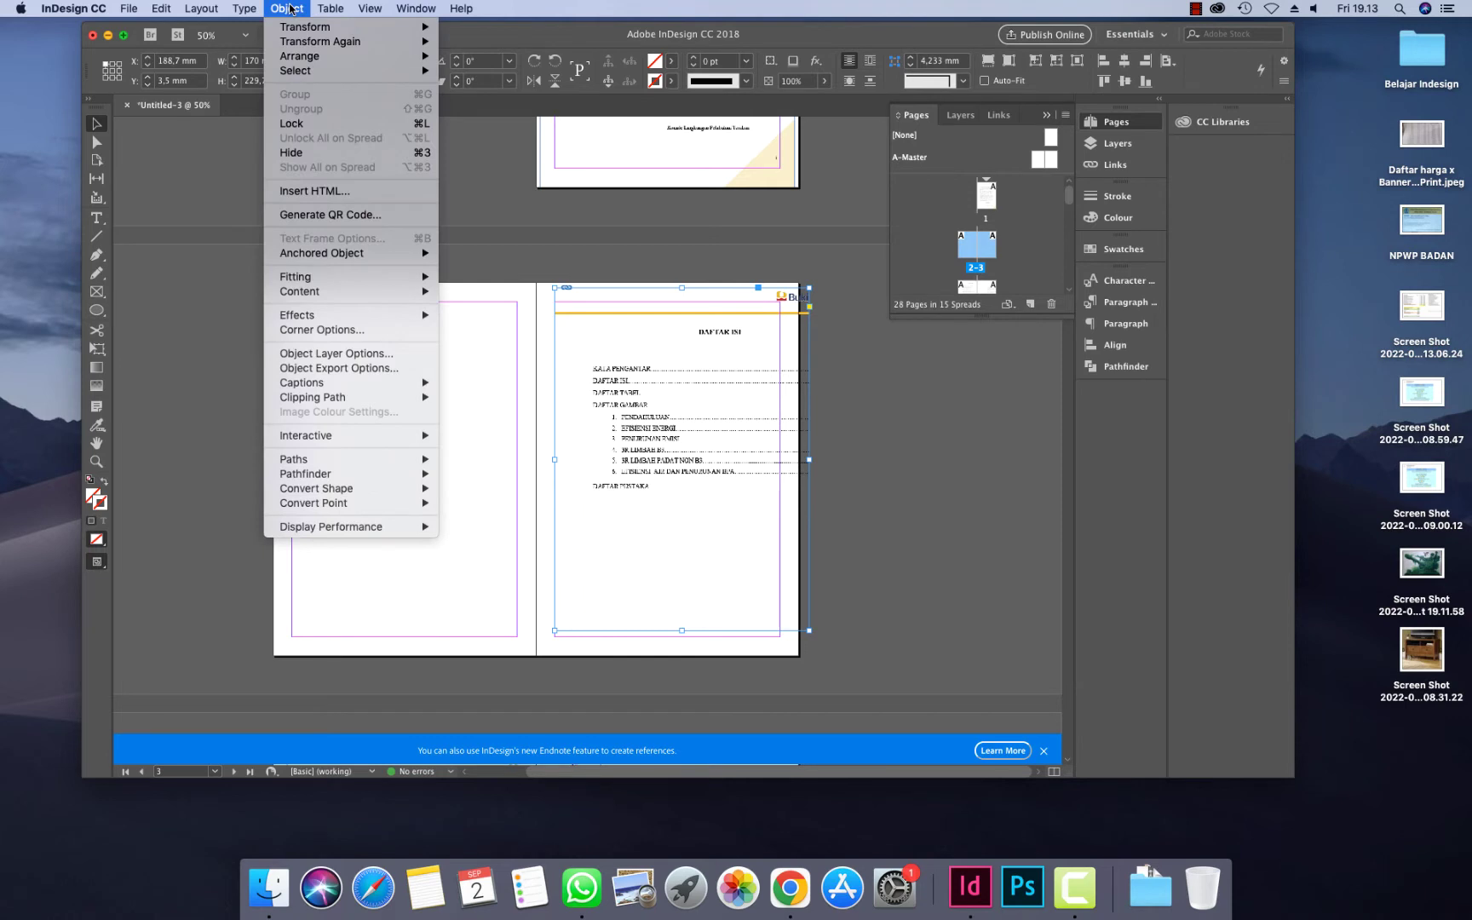
mouse_move(401, 277)
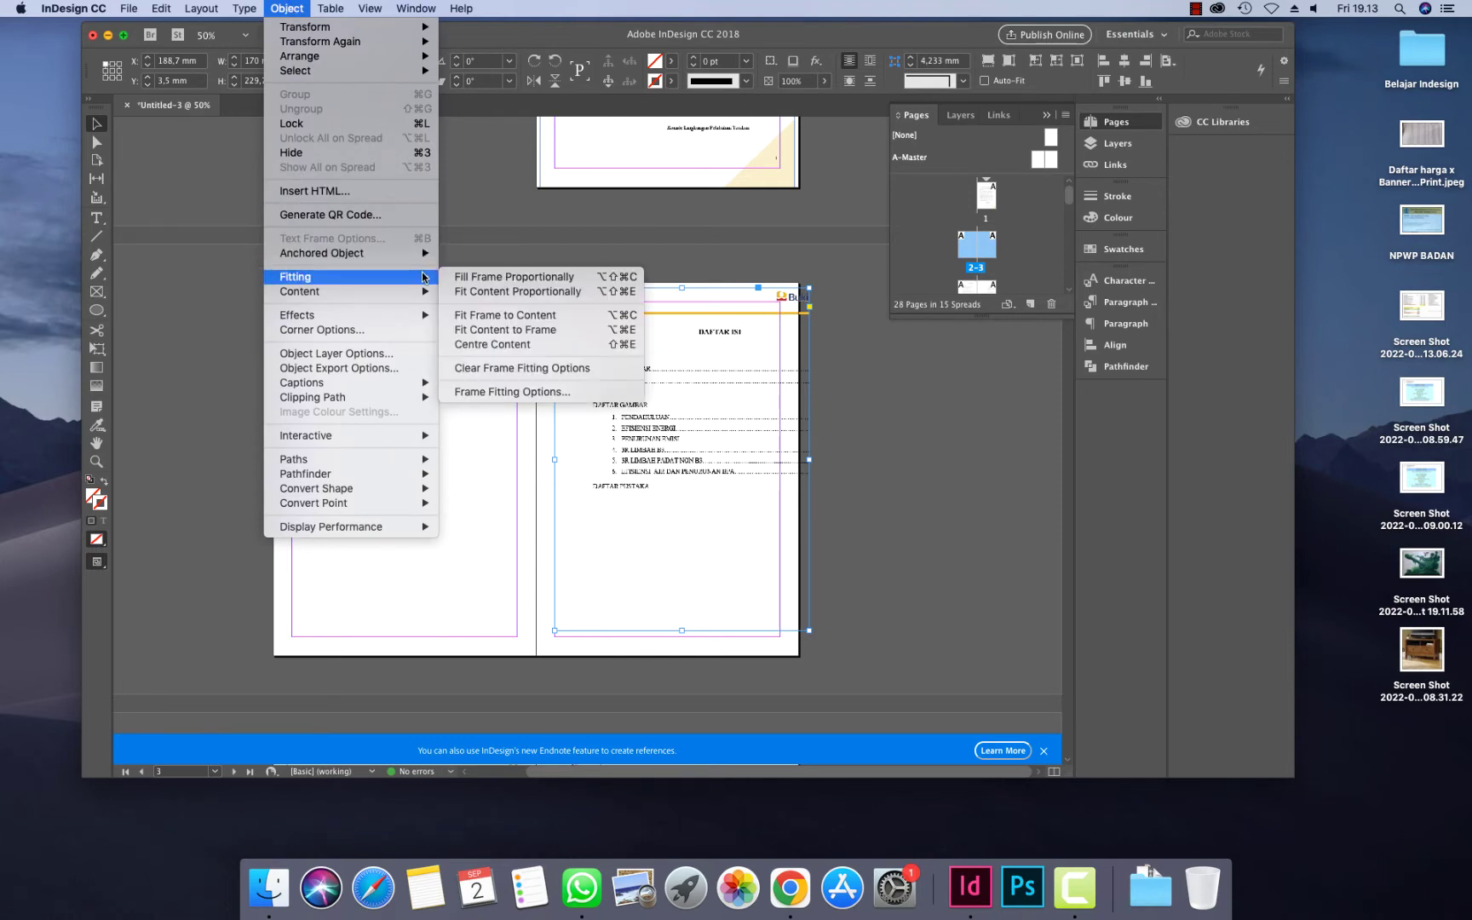
left_click(522, 292)
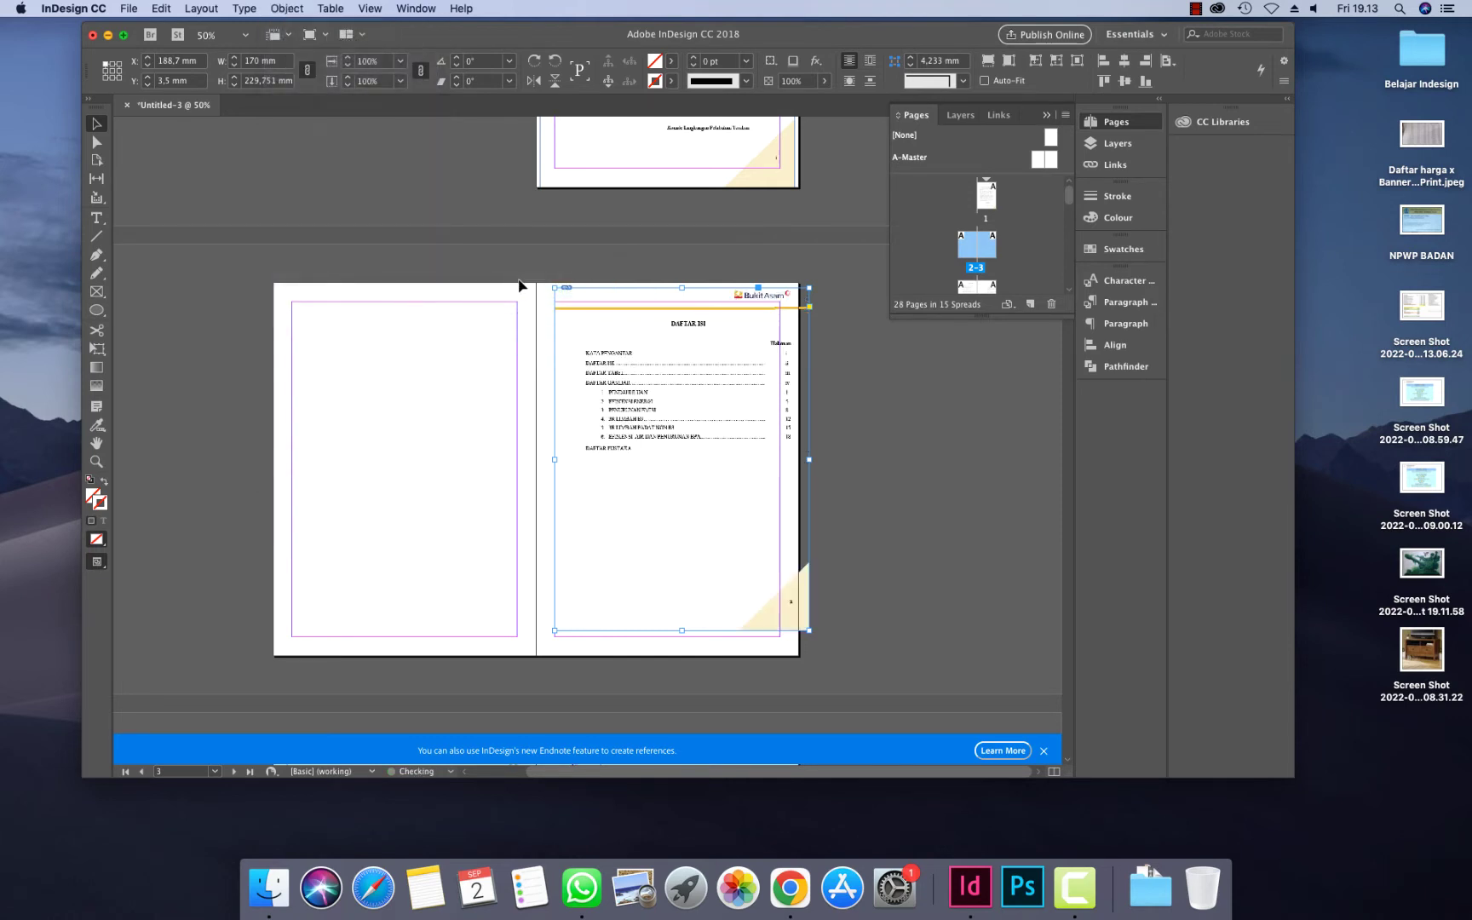
Centre the DAFTAR ISI frame horizontally on page 3 and align it with the page's bottom edge
left_click(1142, 83)
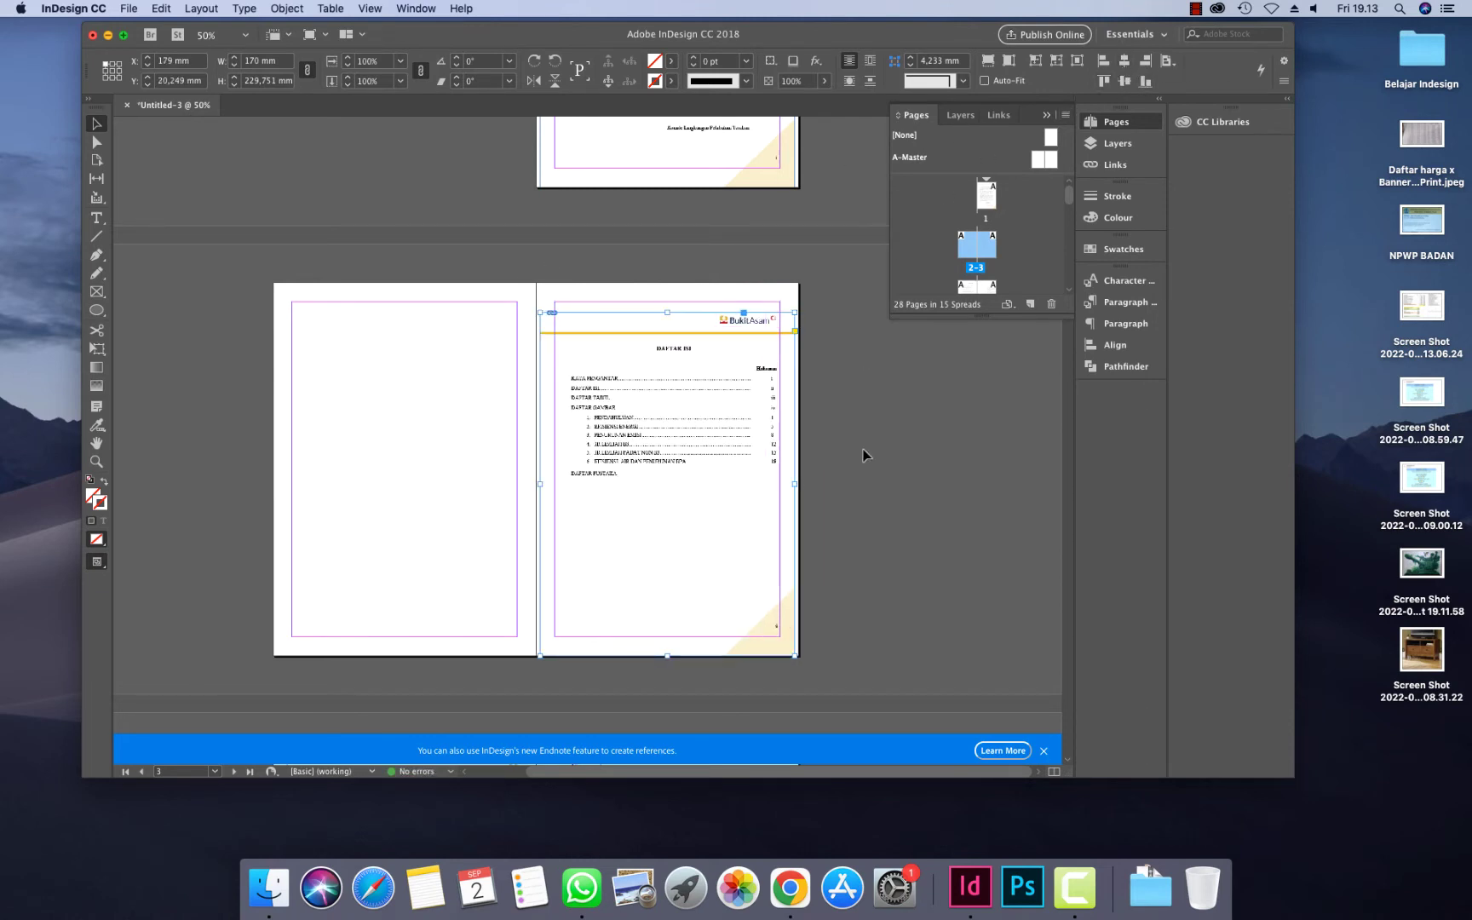
left_click(861, 483)
Set the width of the DAFTAR TABEL frame on page 4 to 170 mm
scroll(861, 481, "down", 3)
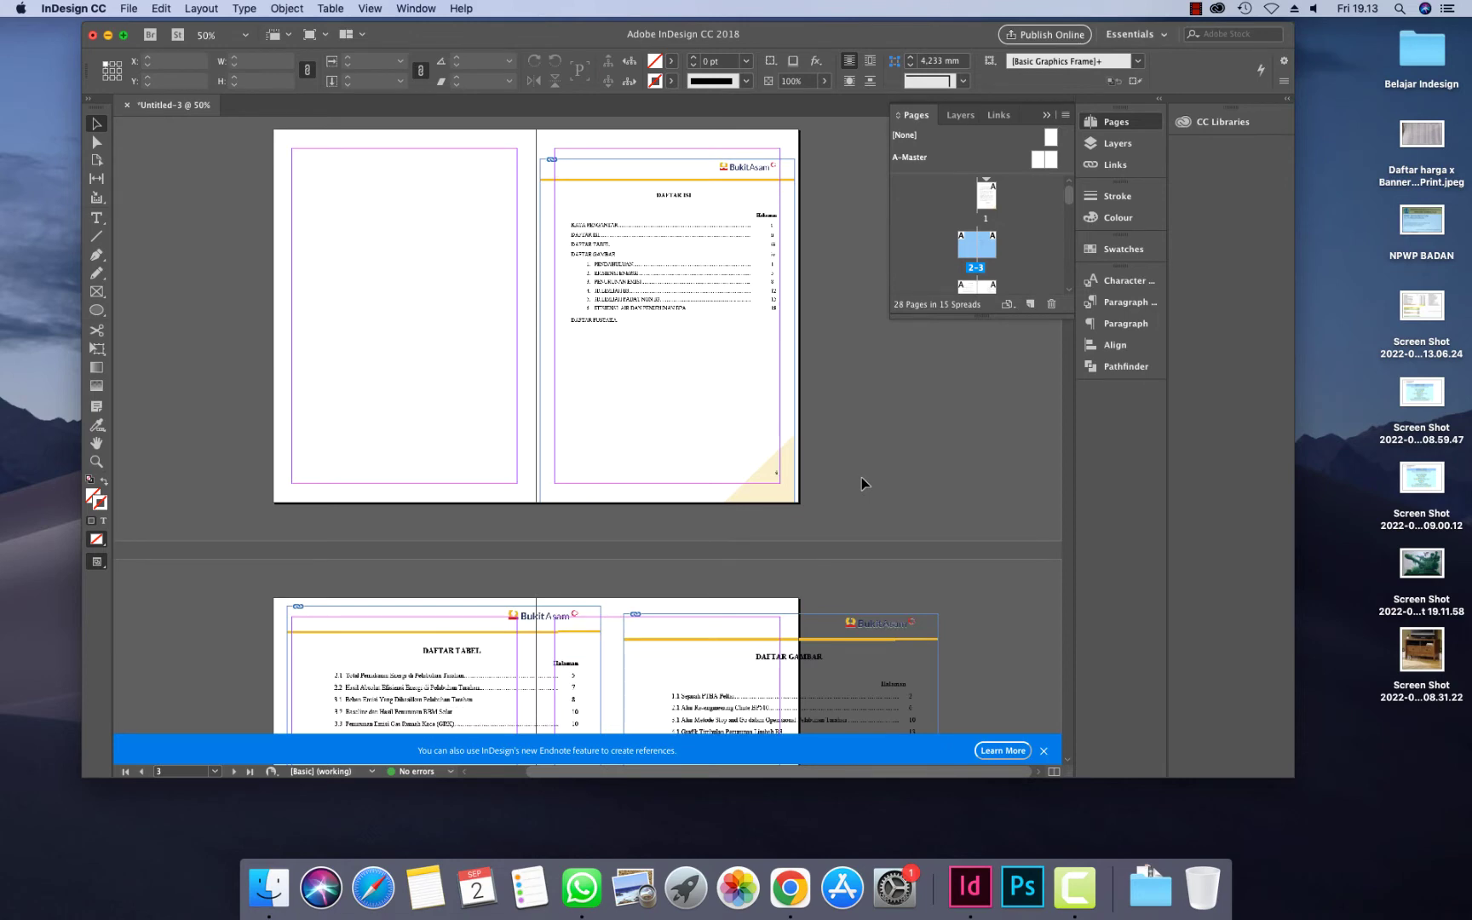
scroll(862, 477, "down", 6)
left_click(443, 480)
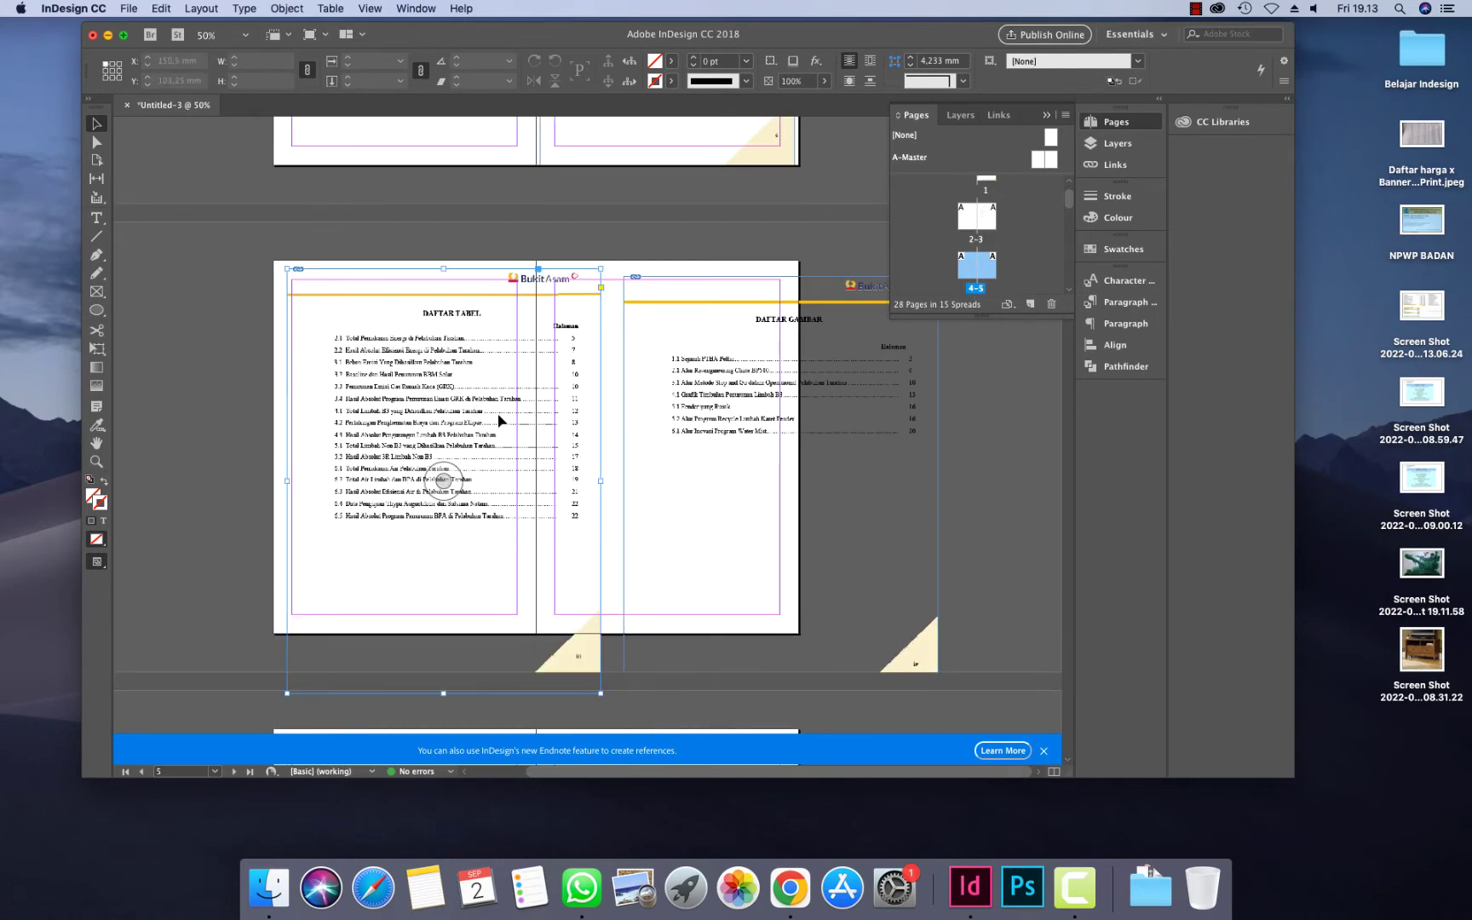
double_click(260, 63)
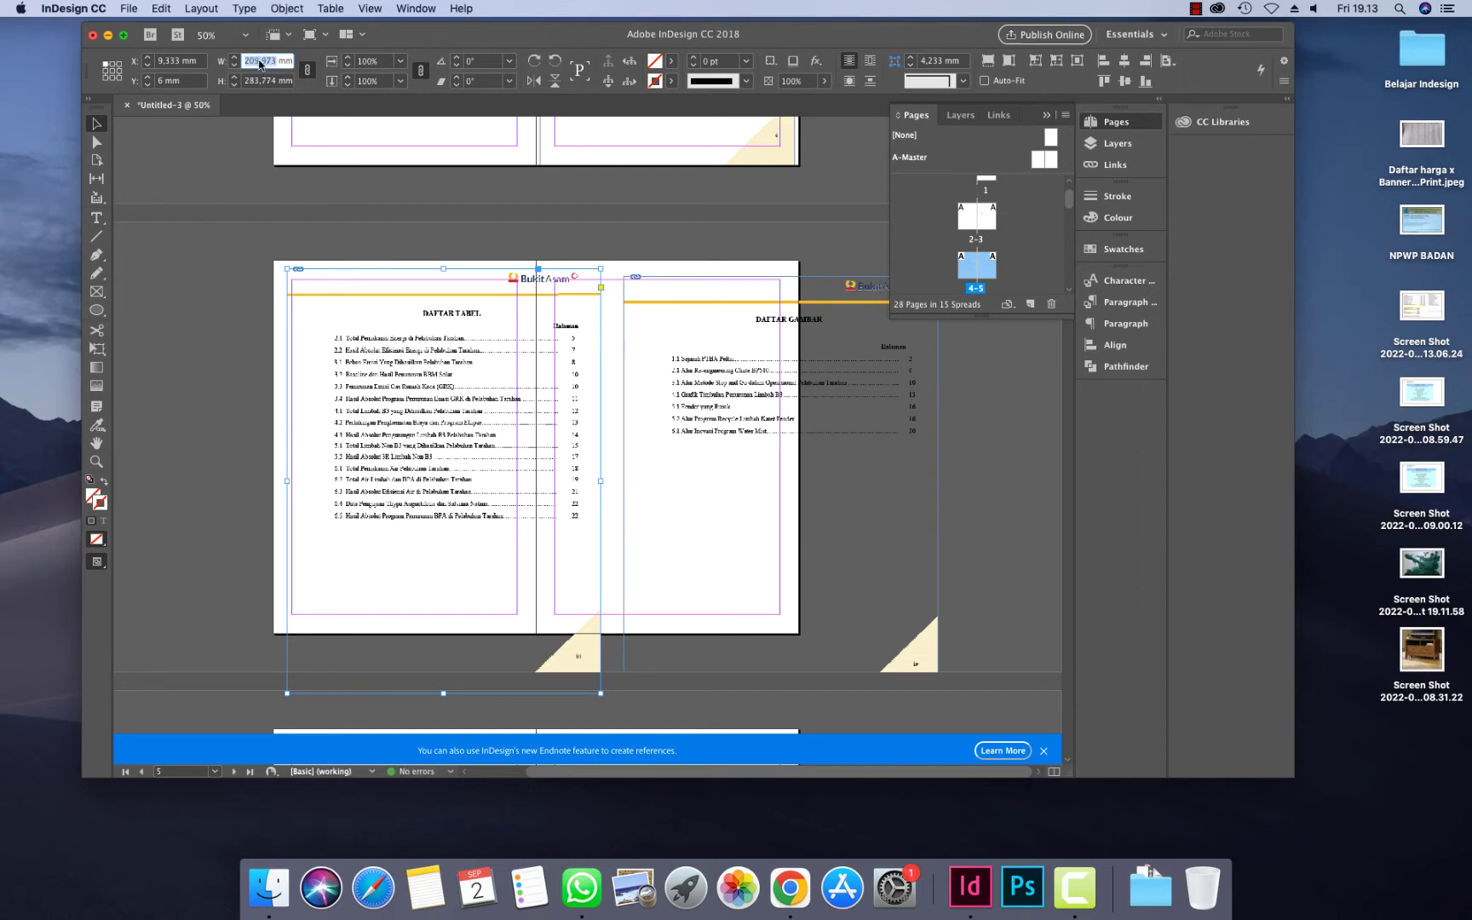
type("170")
key("Return")
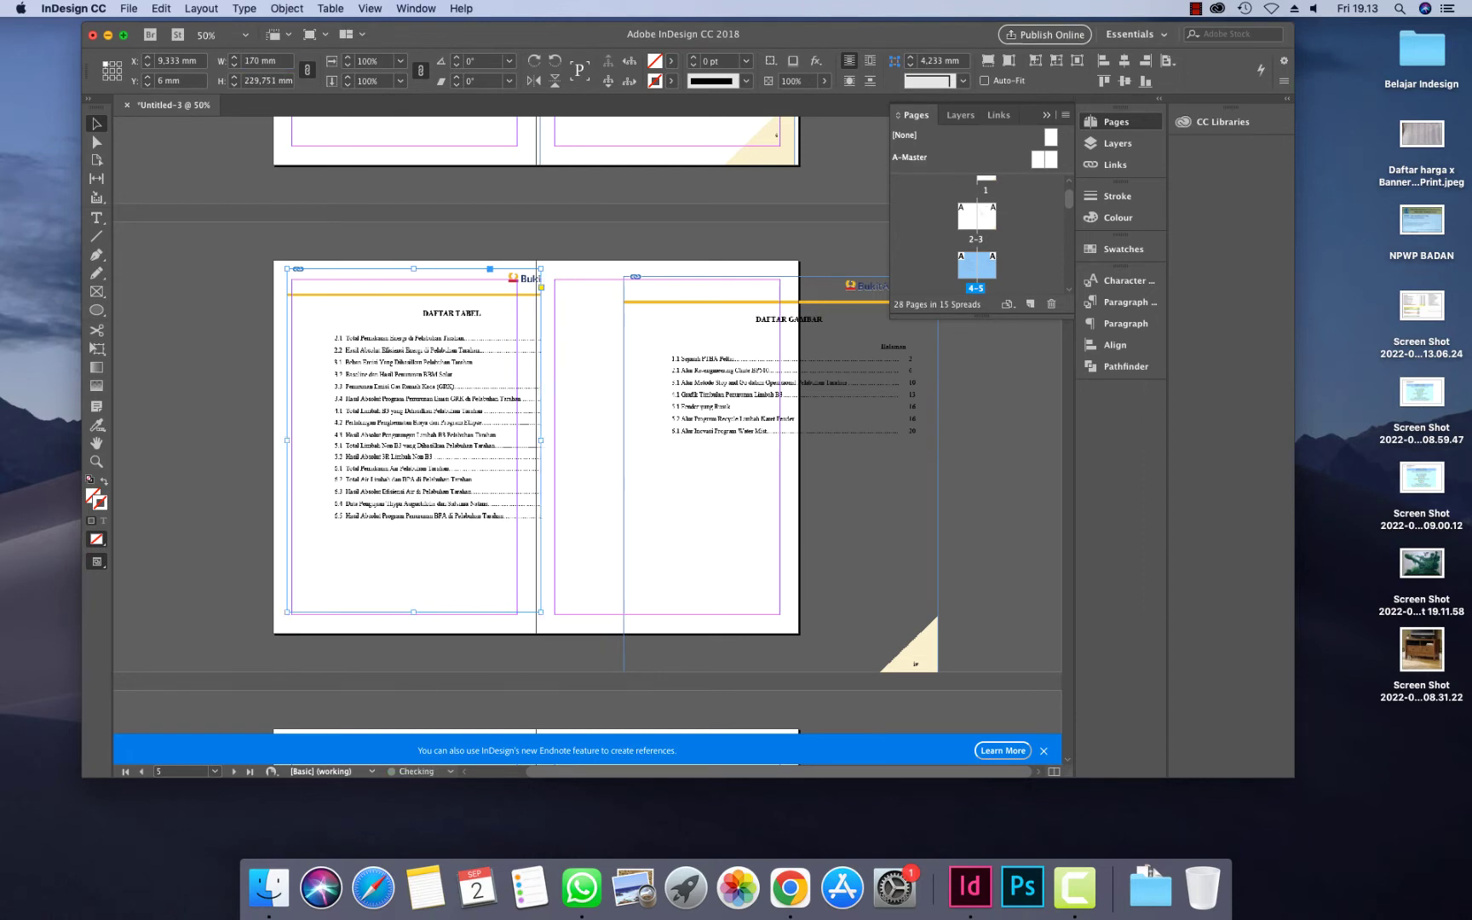
Set the DAFTAR GAMBAR frame's width to 170 mm and fit its content proportionally
left_click(687, 322)
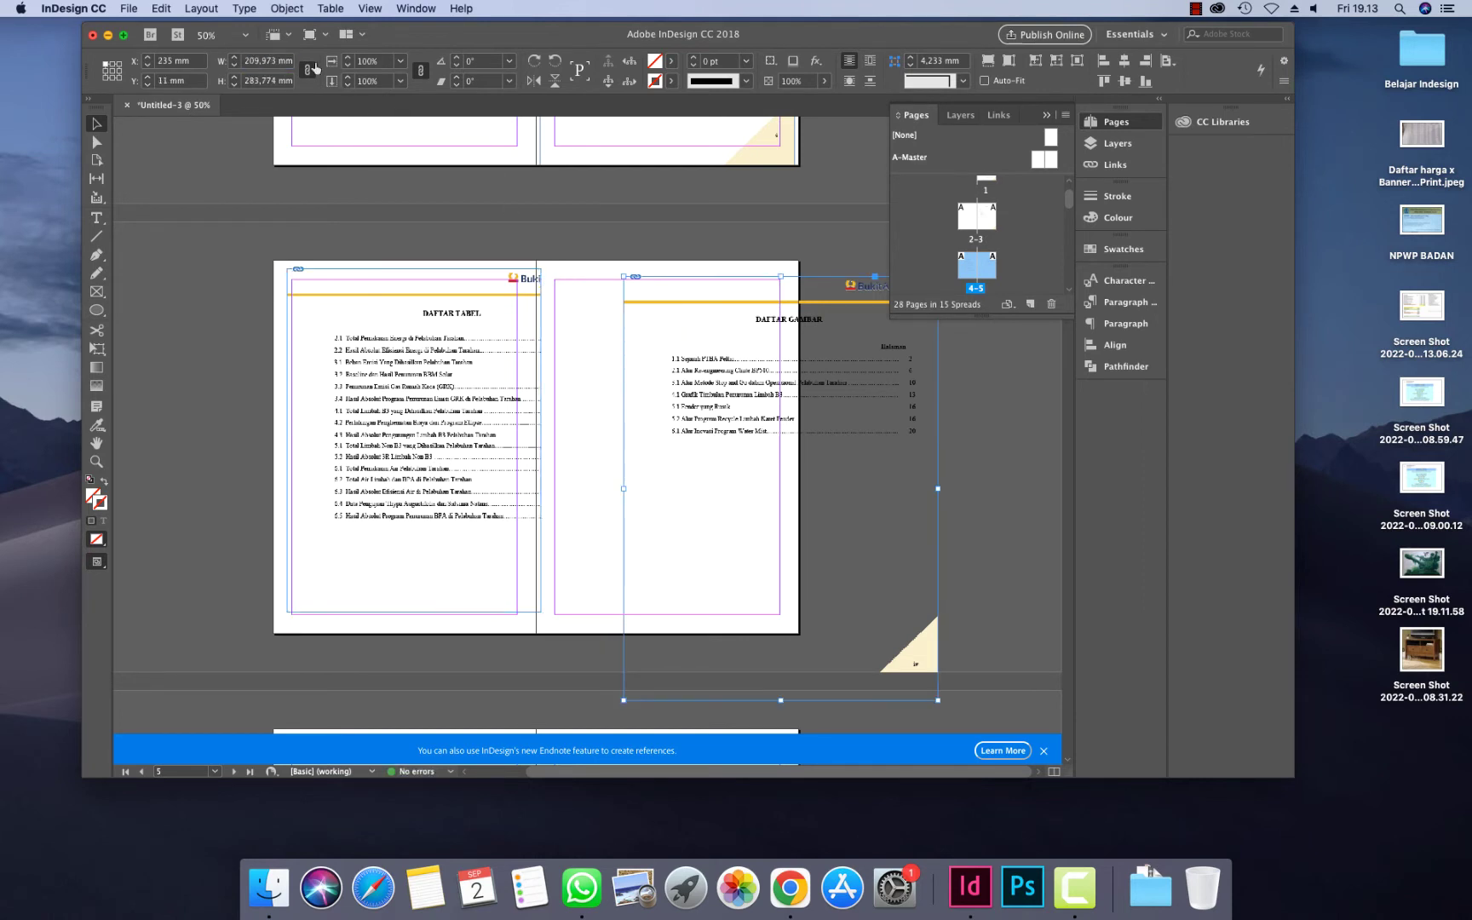
double_click(254, 60)
type("170")
key("Return")
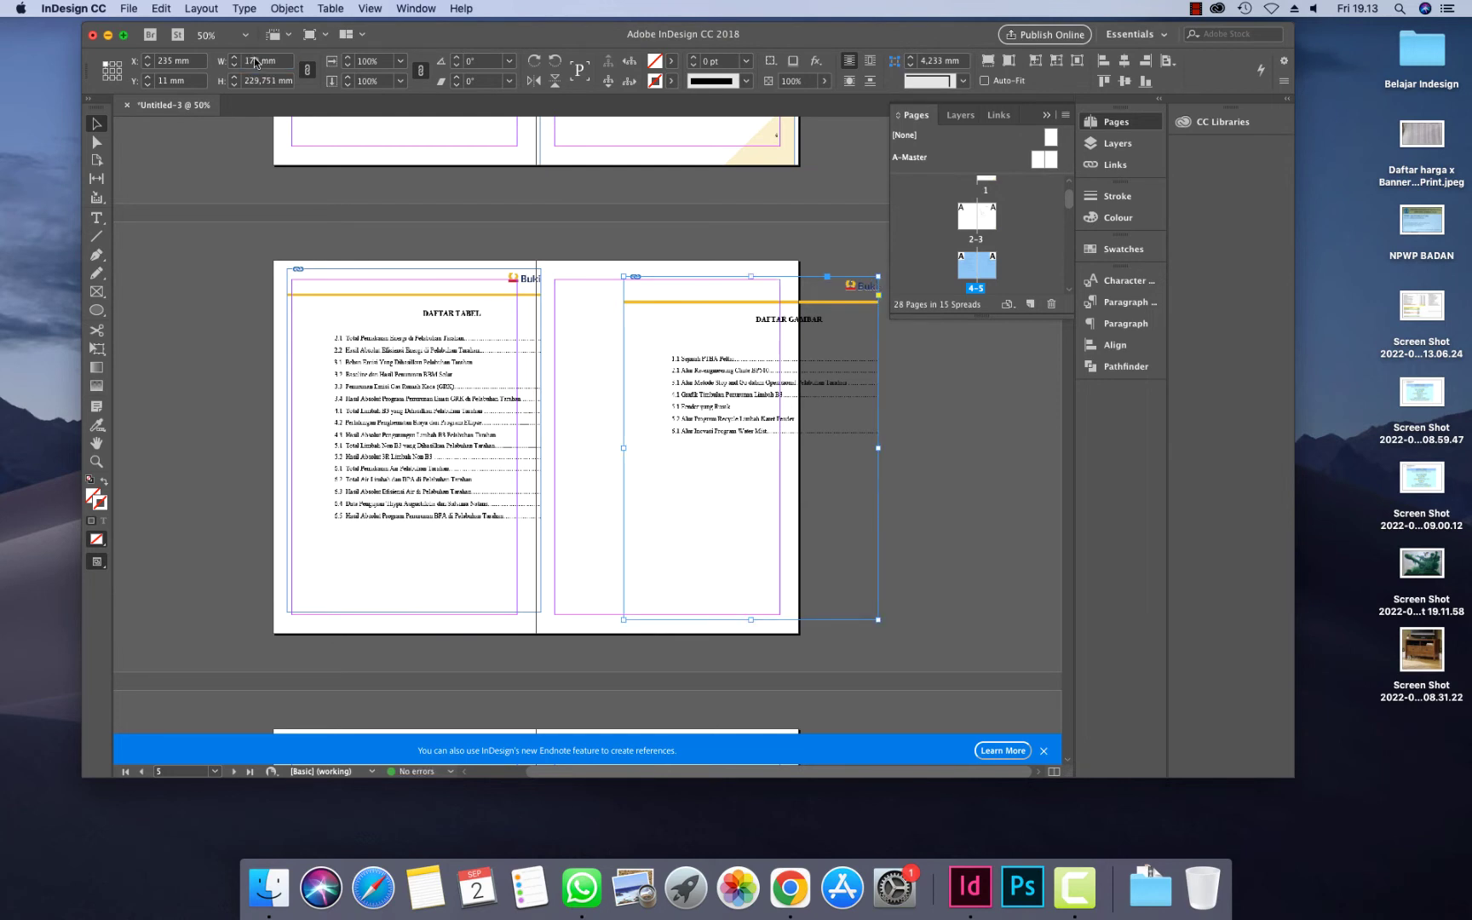
left_click(292, 10)
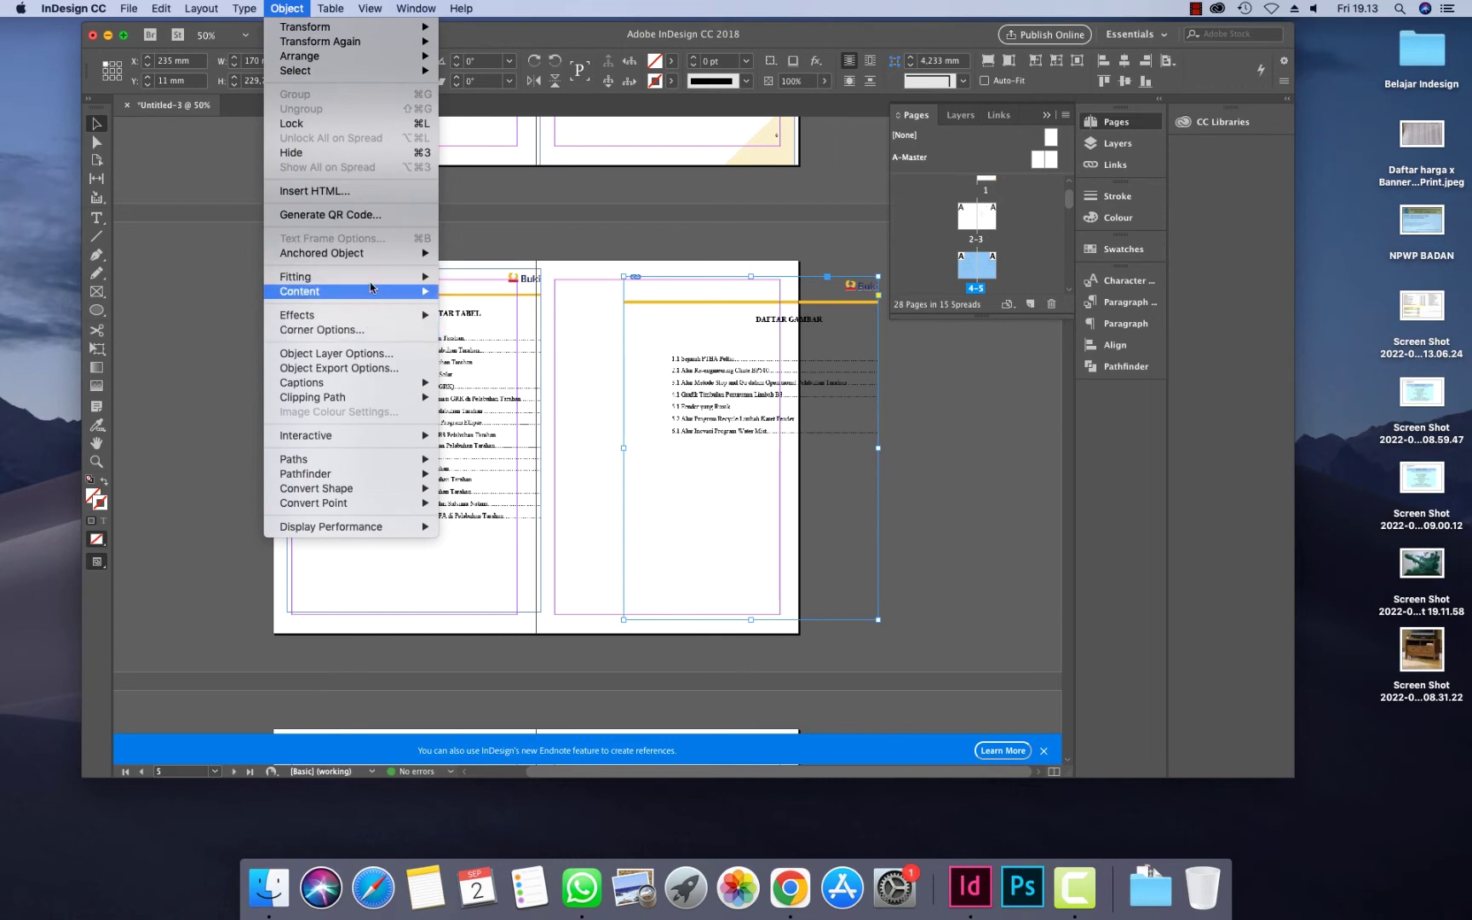
mouse_move(370, 280)
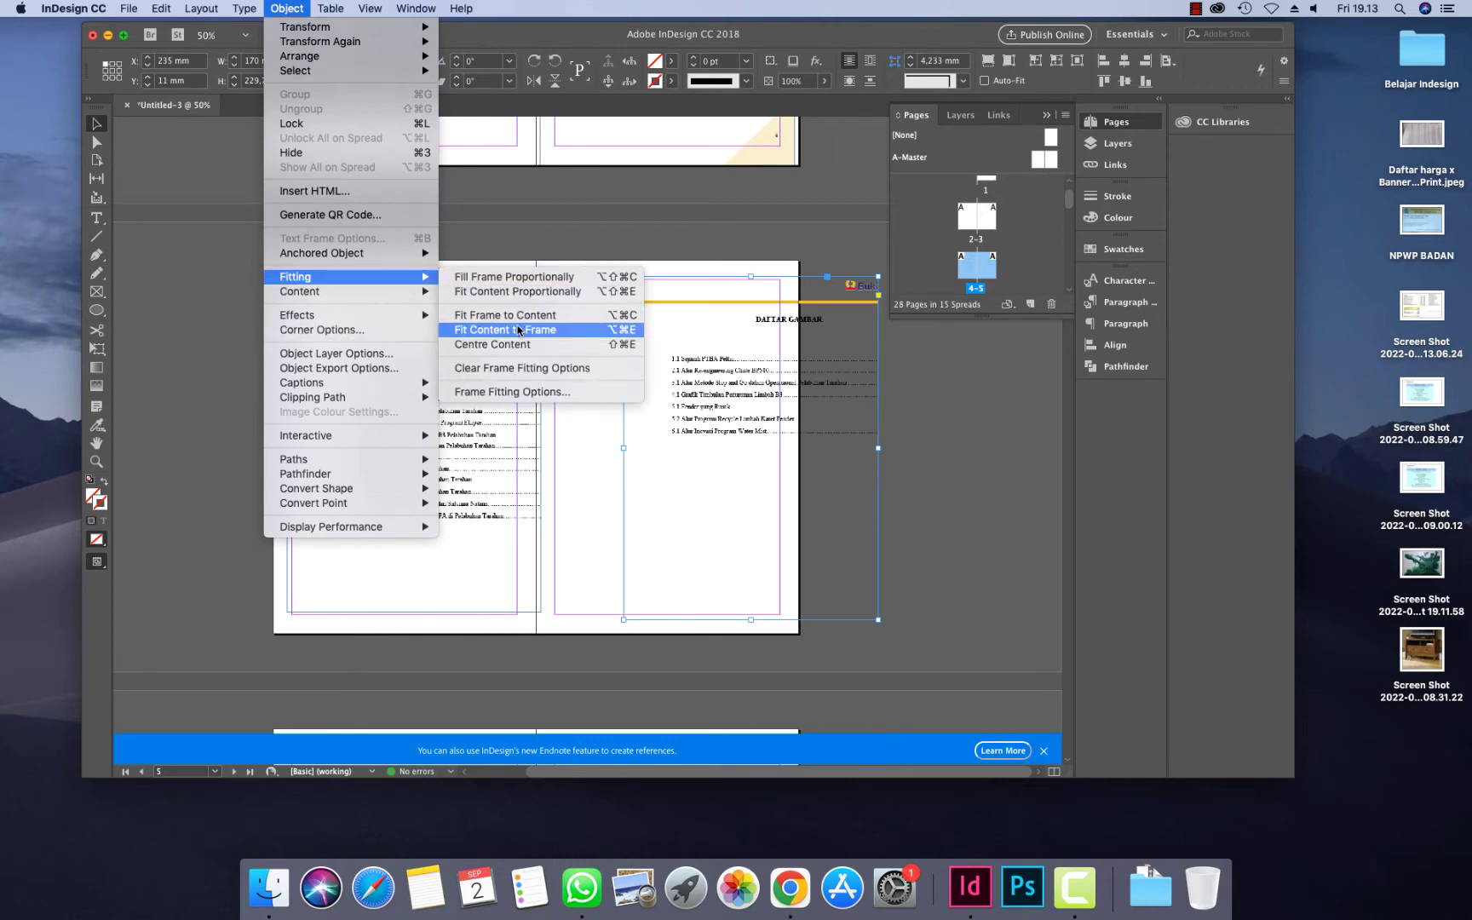
left_click(523, 294)
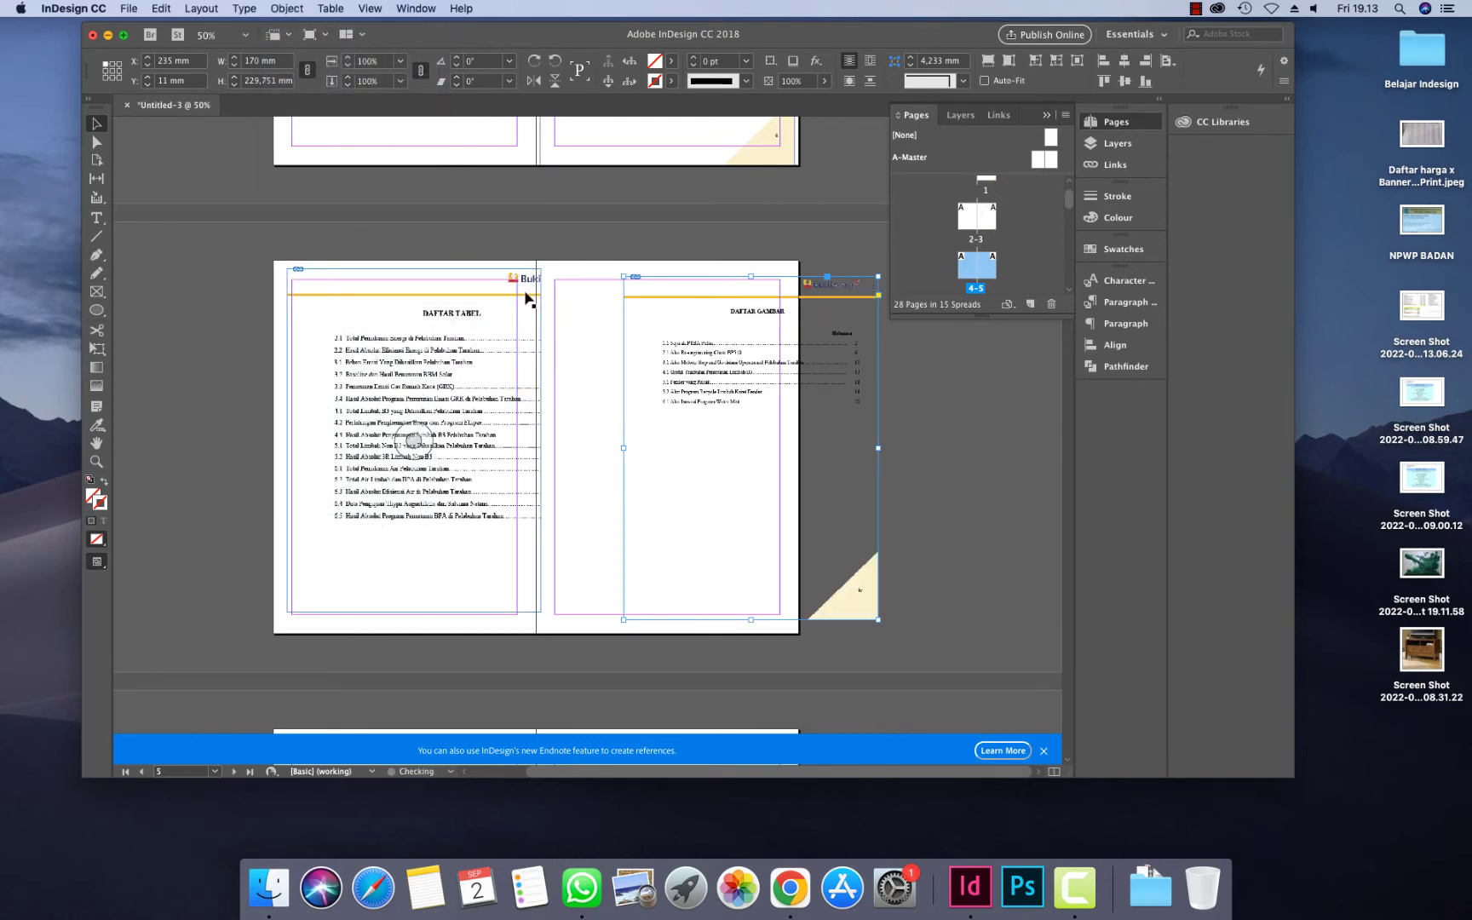
Fit the DAFTAR TABEL content proportionally, and align its frame with page 4's horizontal centre and bottom edge
left_click(439, 320)
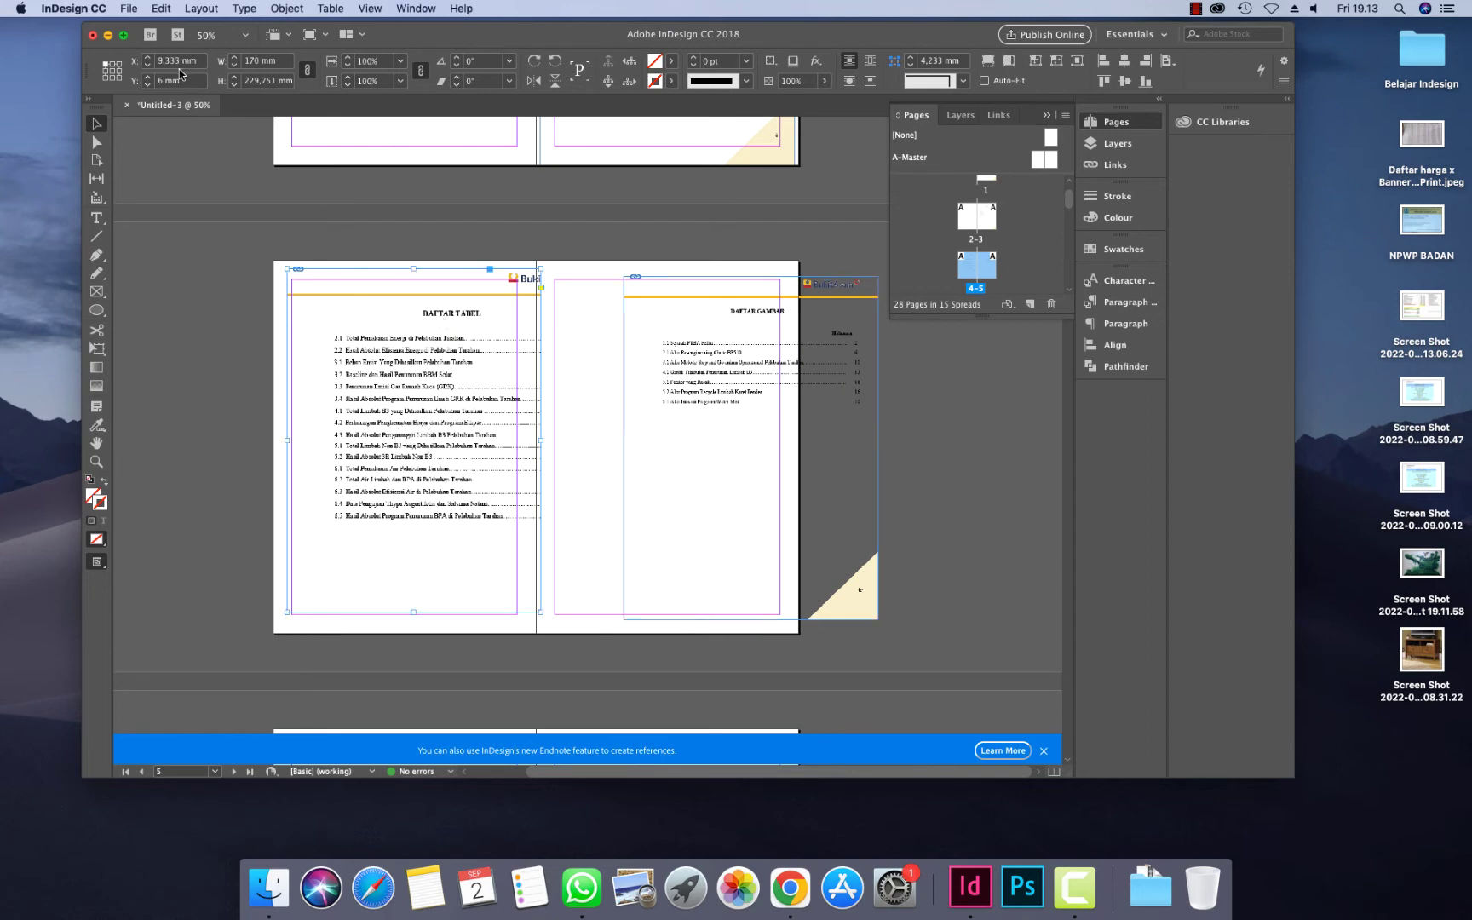
left_click(289, 8)
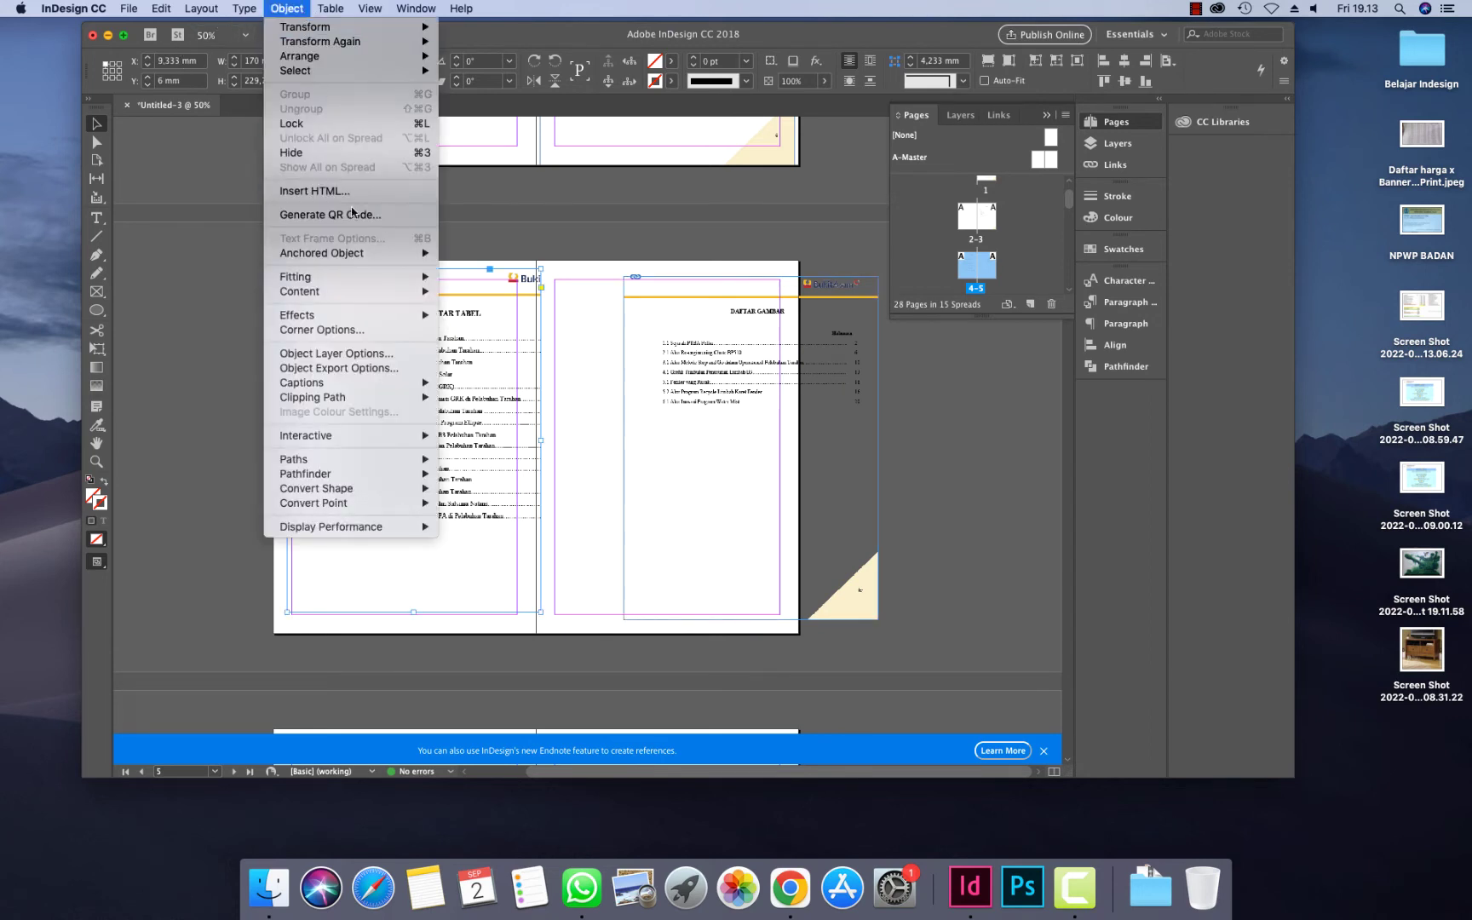
mouse_move(365, 276)
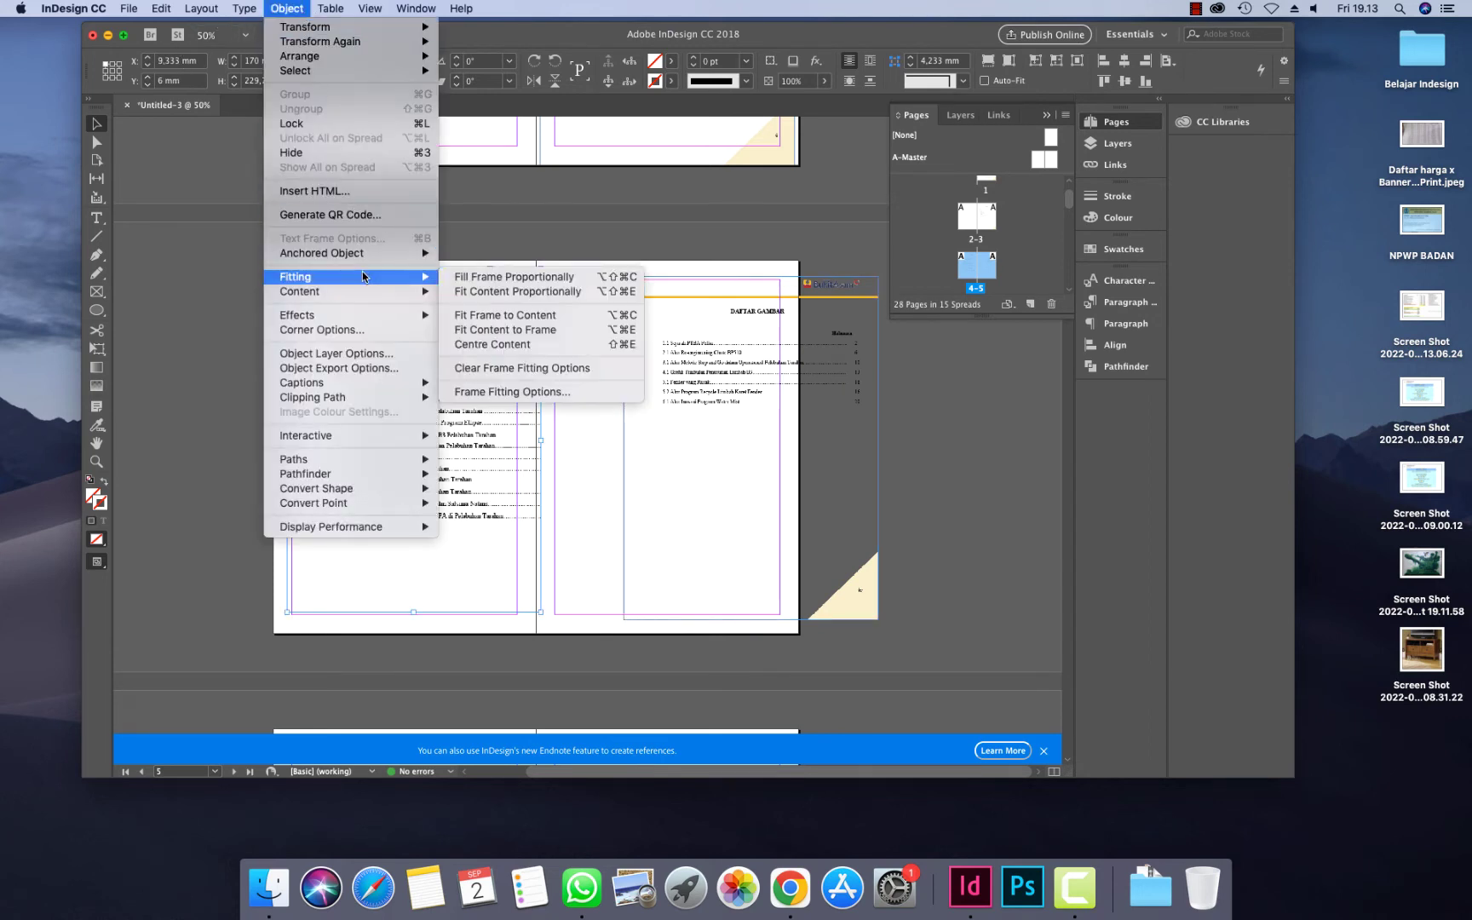
left_click(525, 294)
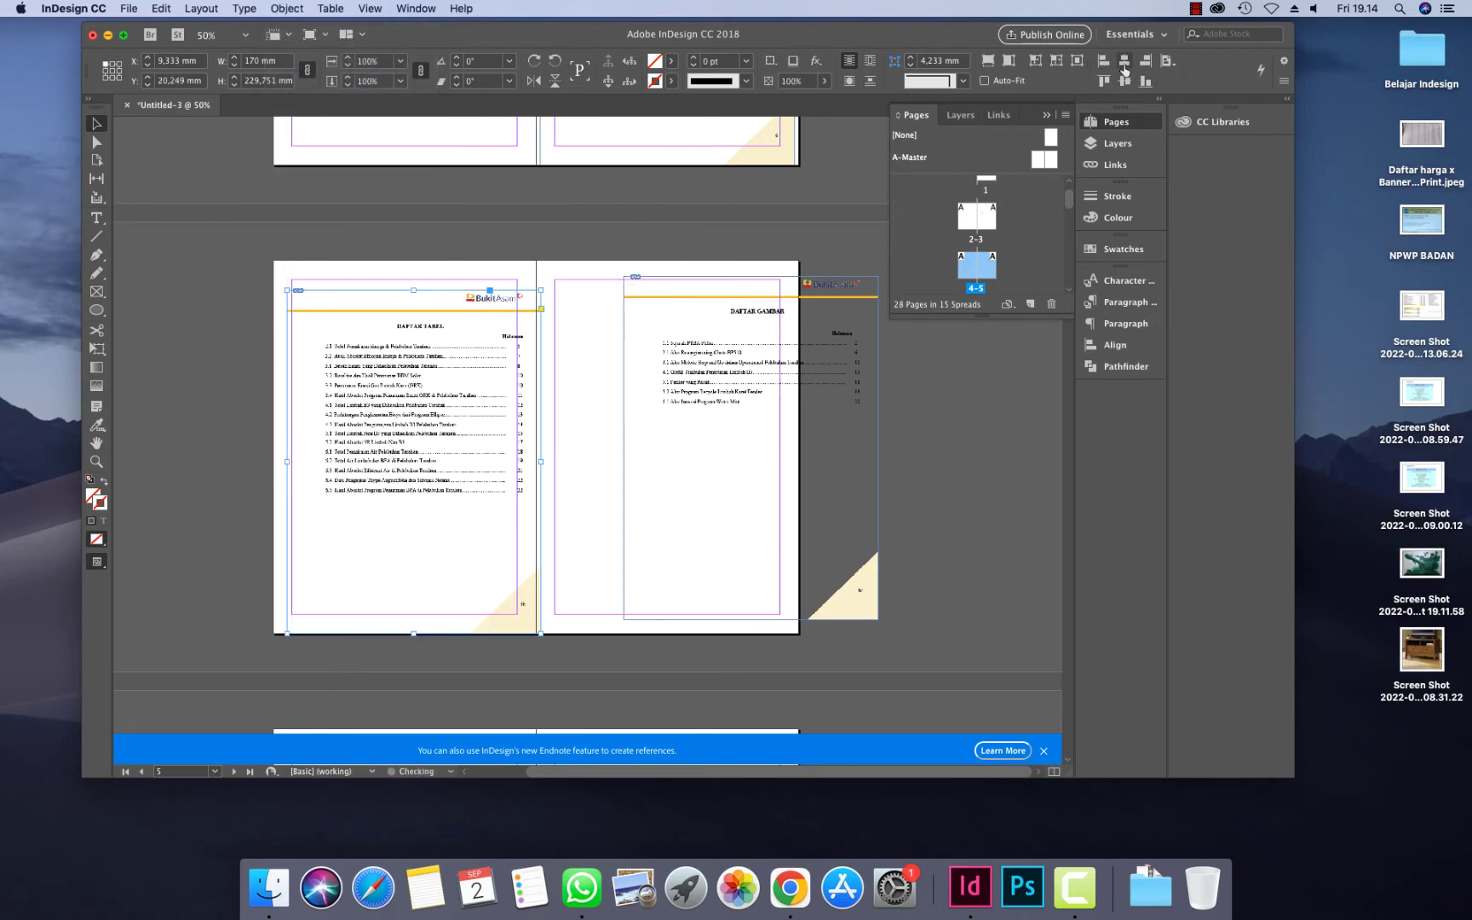
left_click(1143, 82)
Centre the DAFTAR GAMBAR frame horizontally on page 5 and align it with the page's bottom edge
left_click(750, 444)
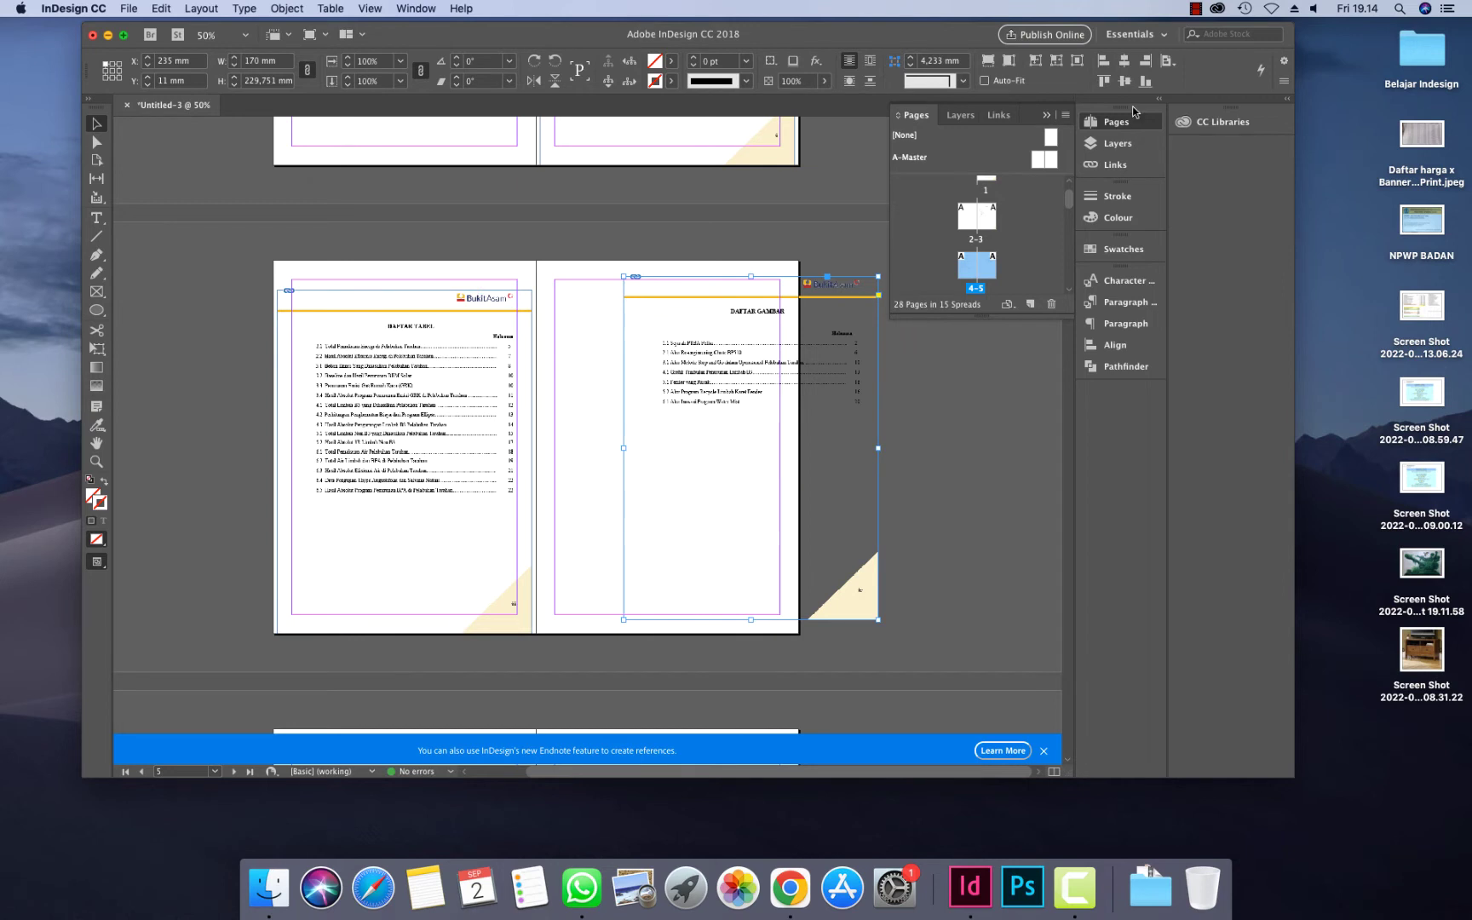
left_click(1124, 64)
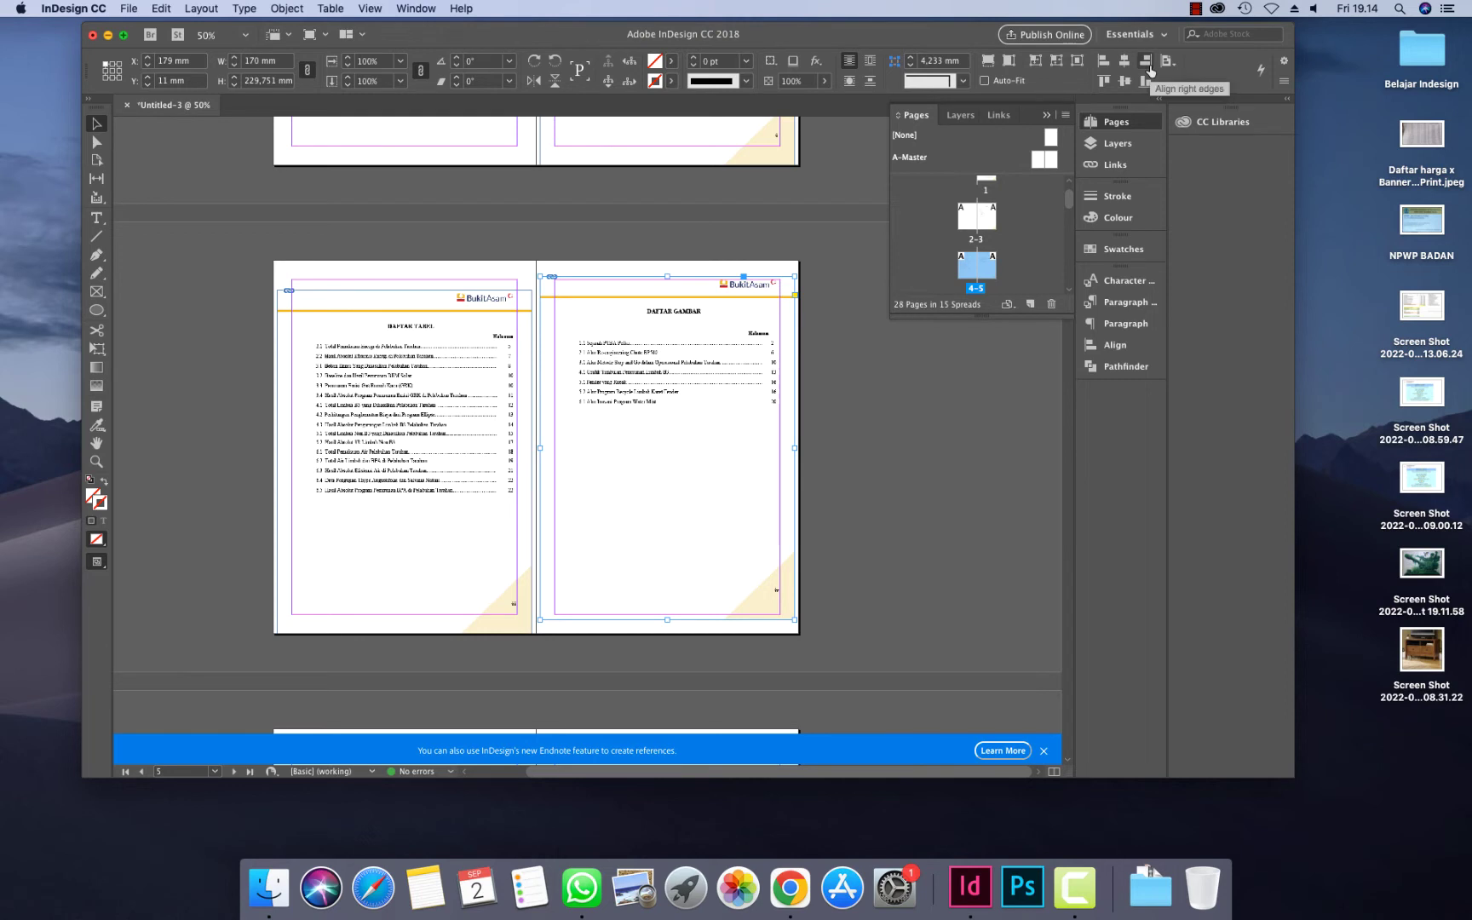
left_click(1146, 61)
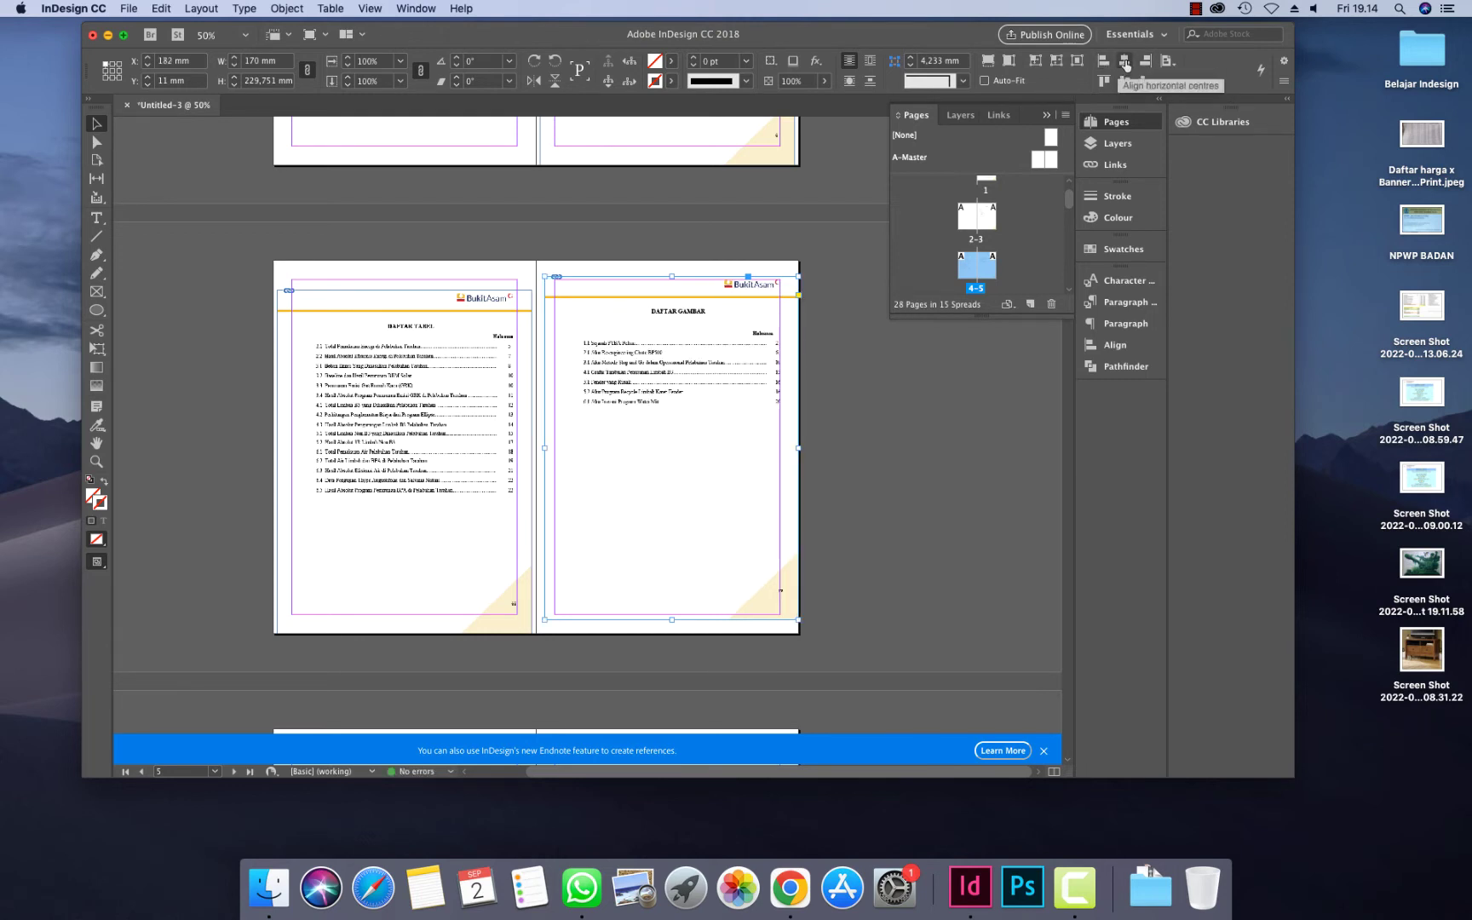
left_click(1125, 61)
left_click(878, 445)
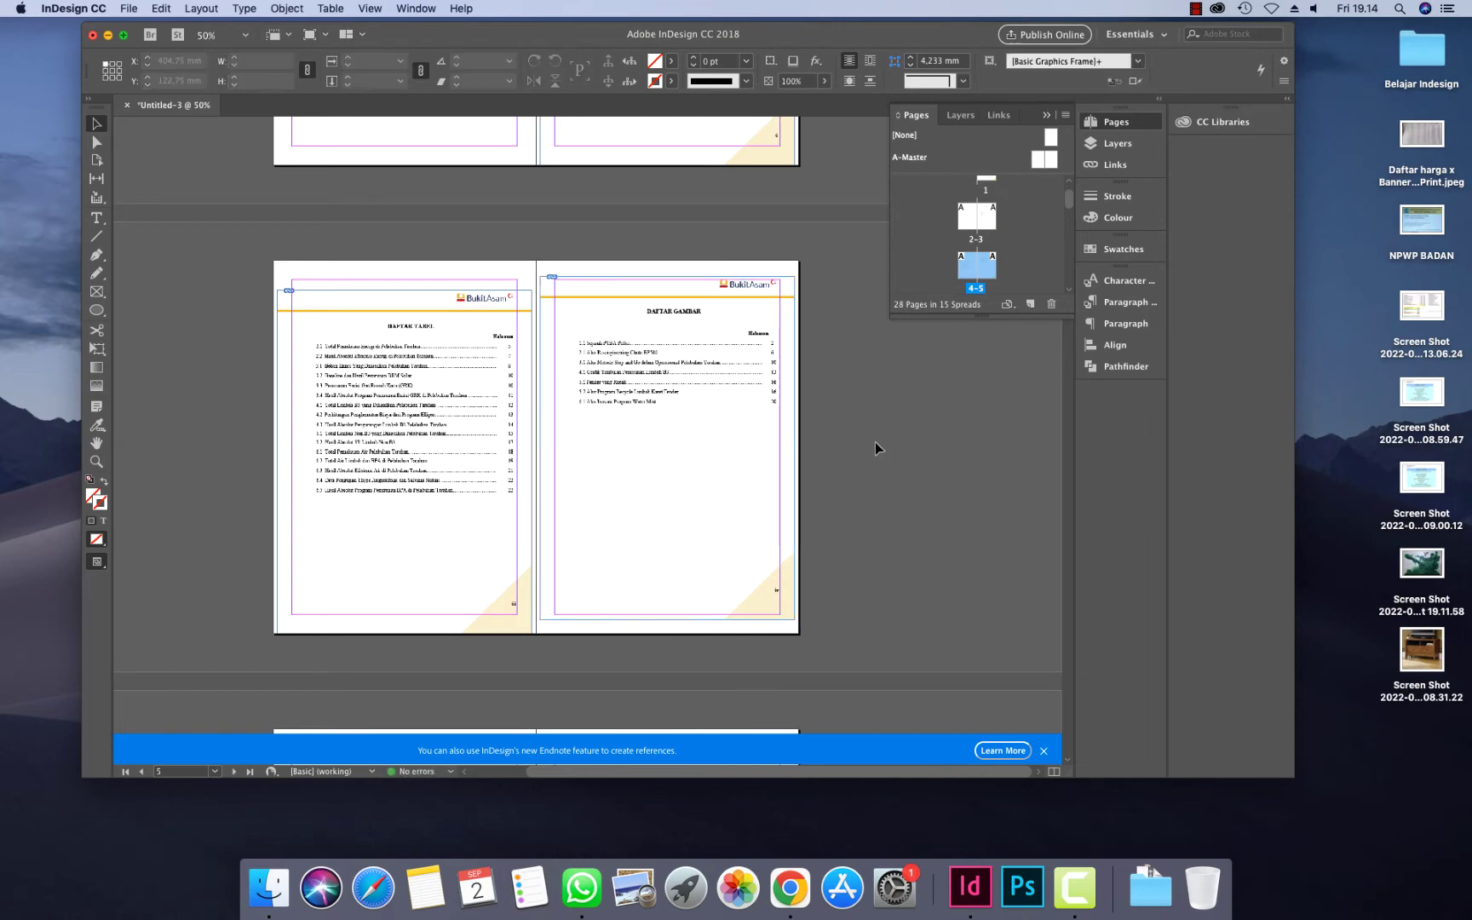
left_click(716, 430)
left_click(1146, 81)
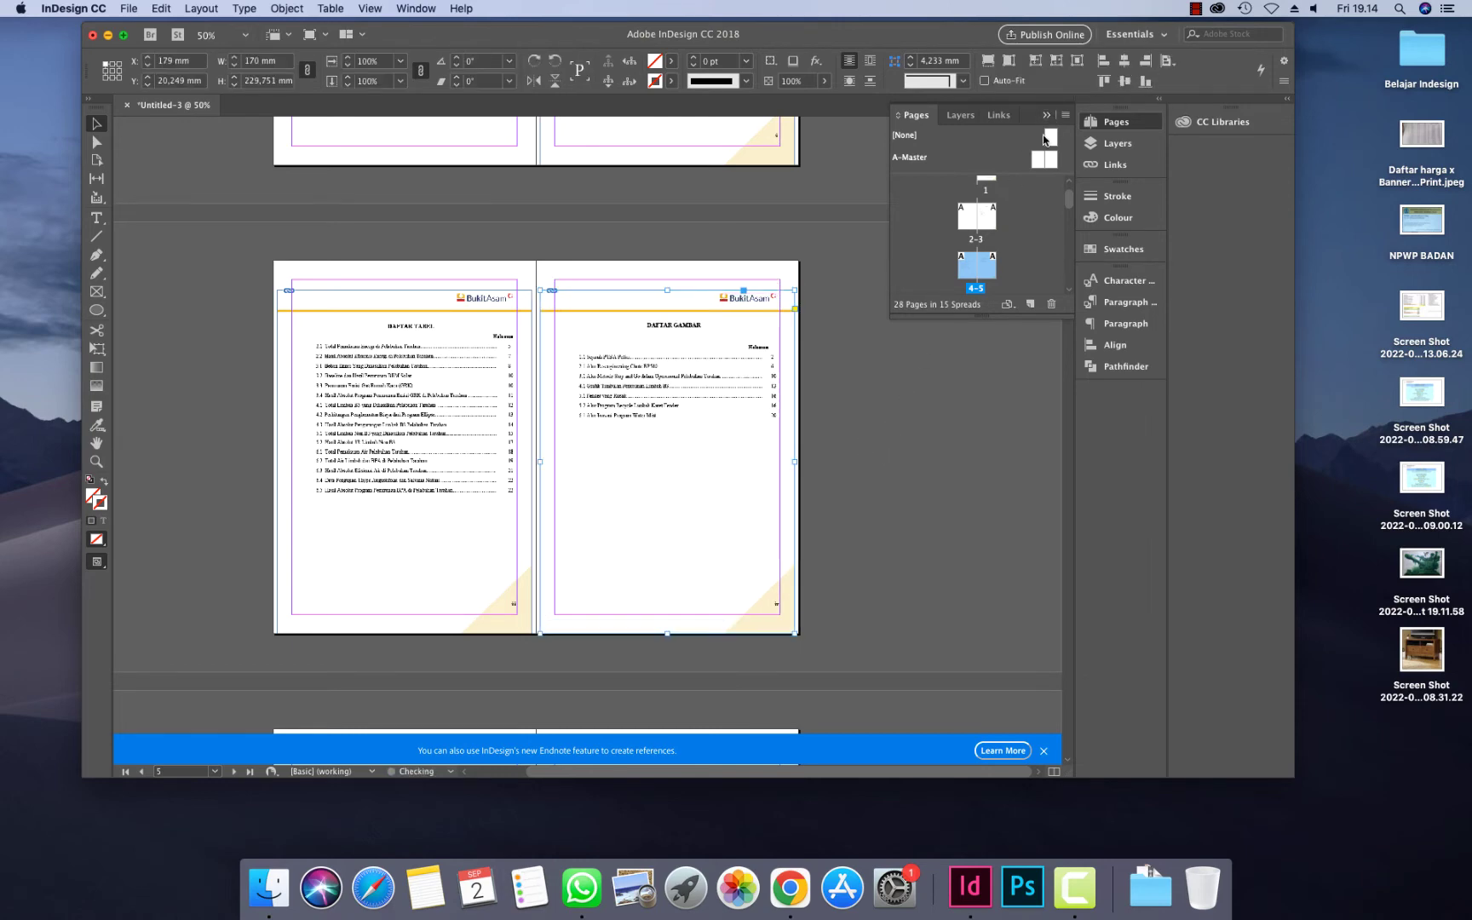
left_click(856, 458)
scroll(857, 457, "up", 10)
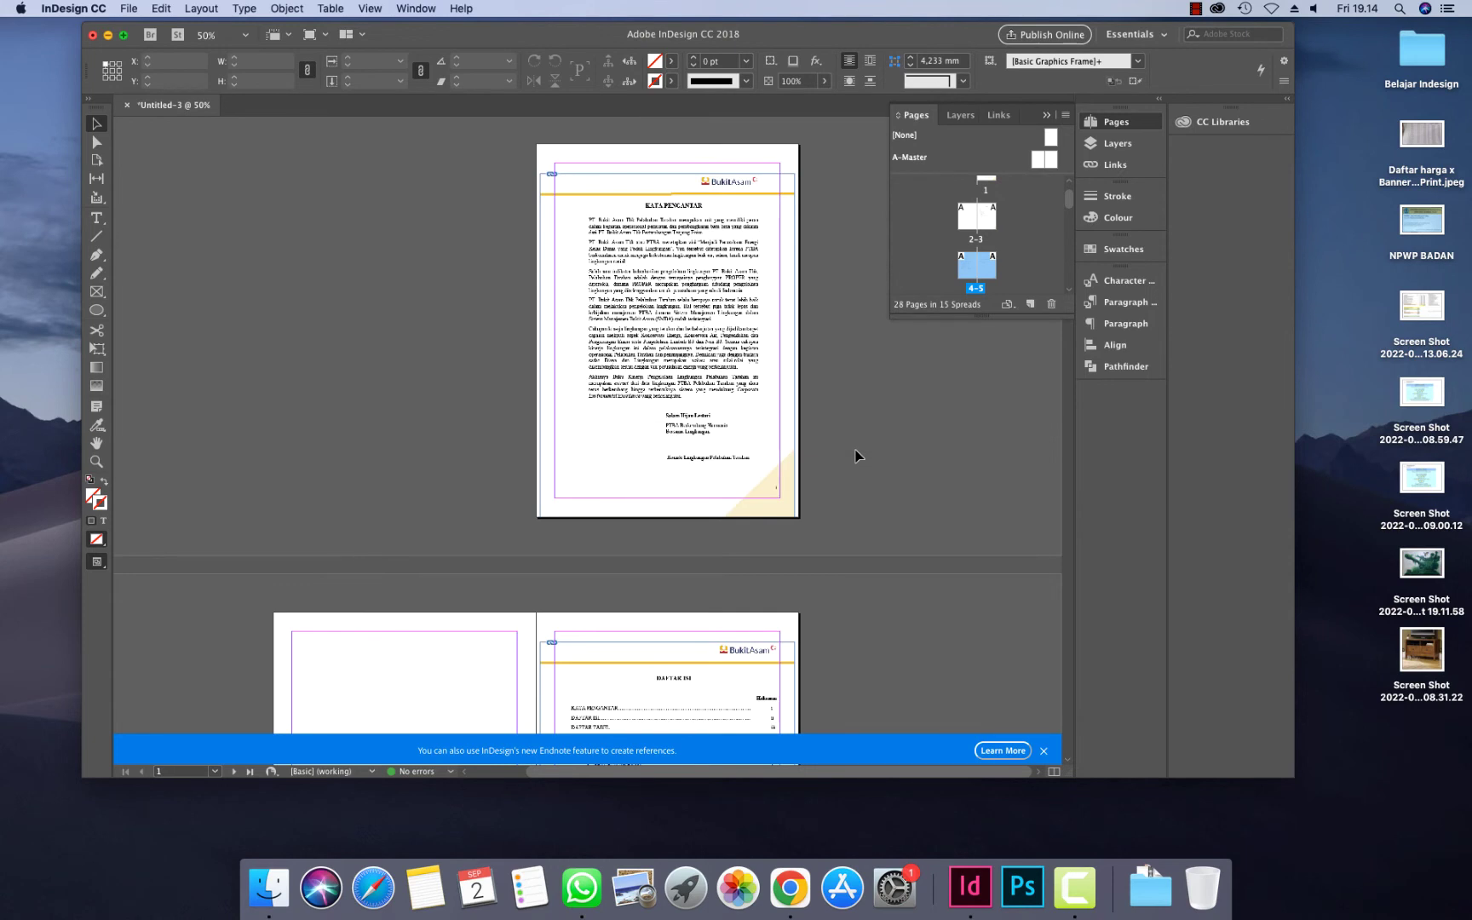
left_click(127, 8)
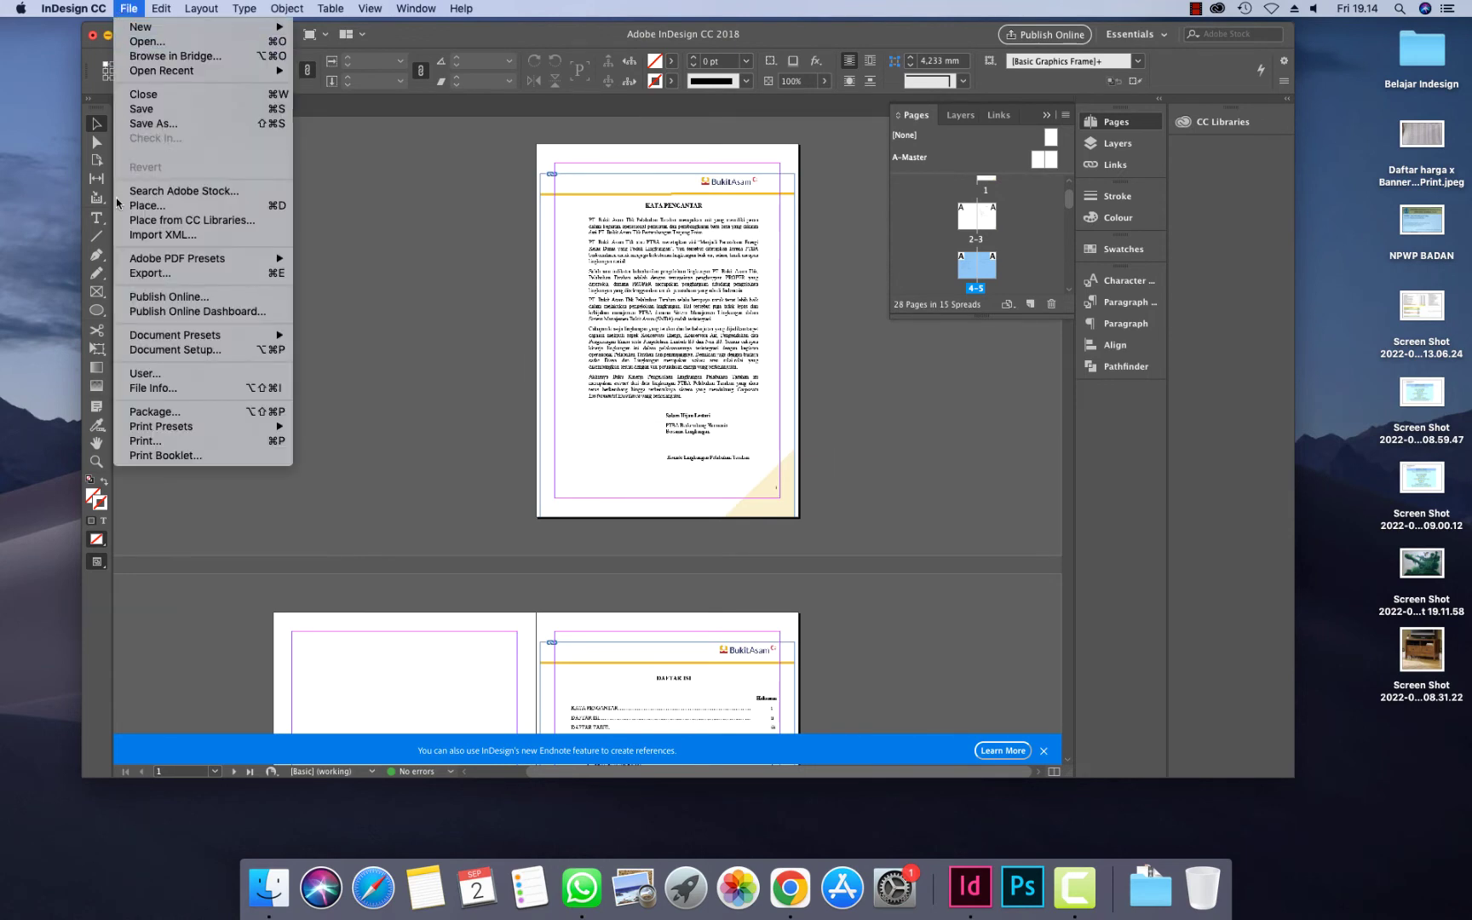
left_click(141, 456)
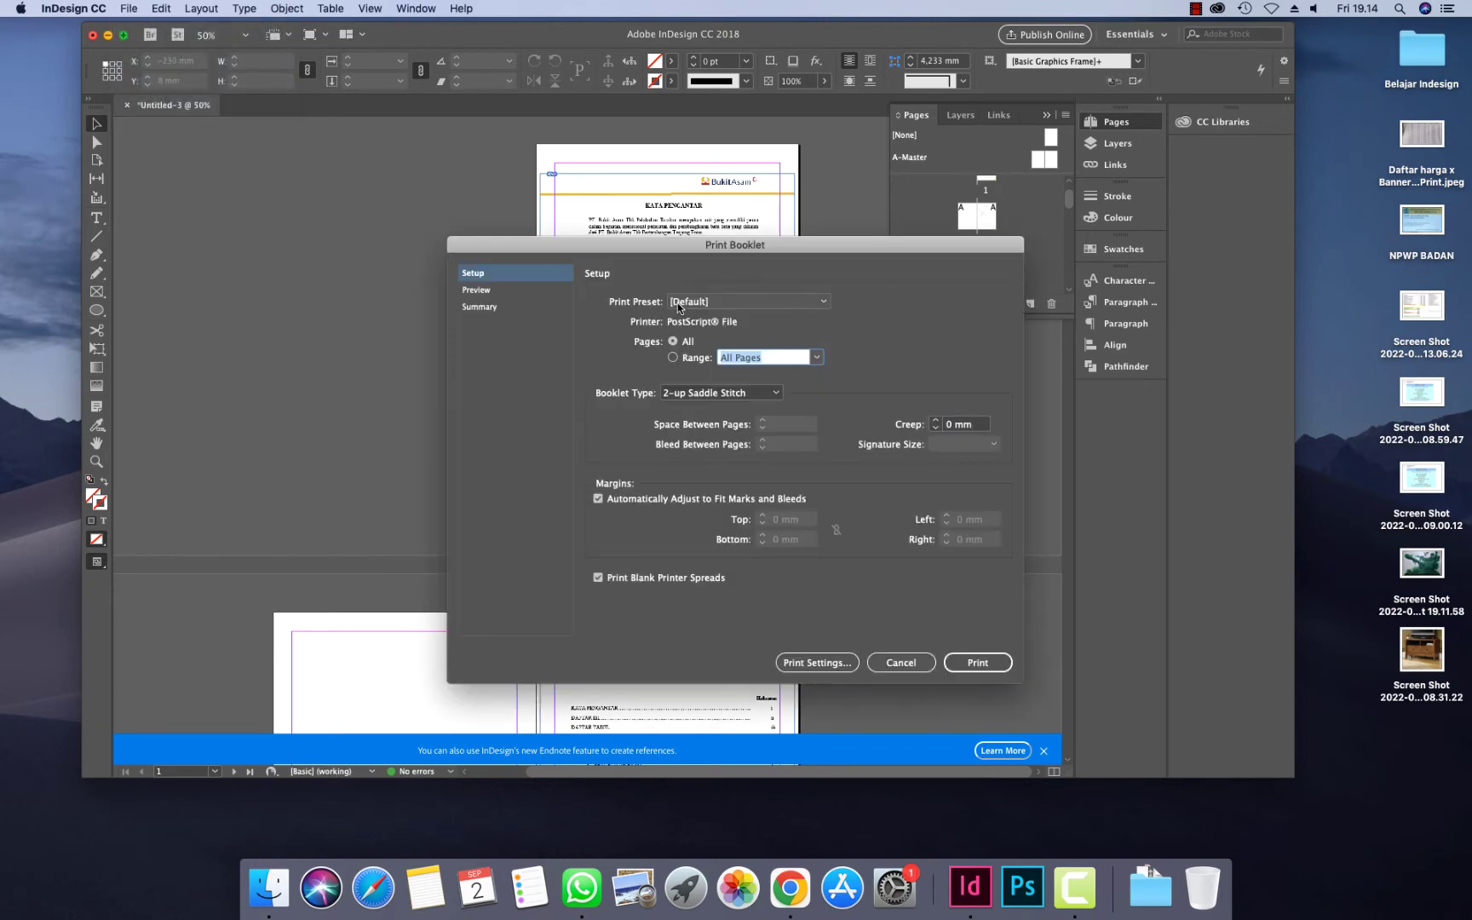
left_click(895, 663)
Turn off facing pages in the document setup so the book uses single pages
left_click(128, 10)
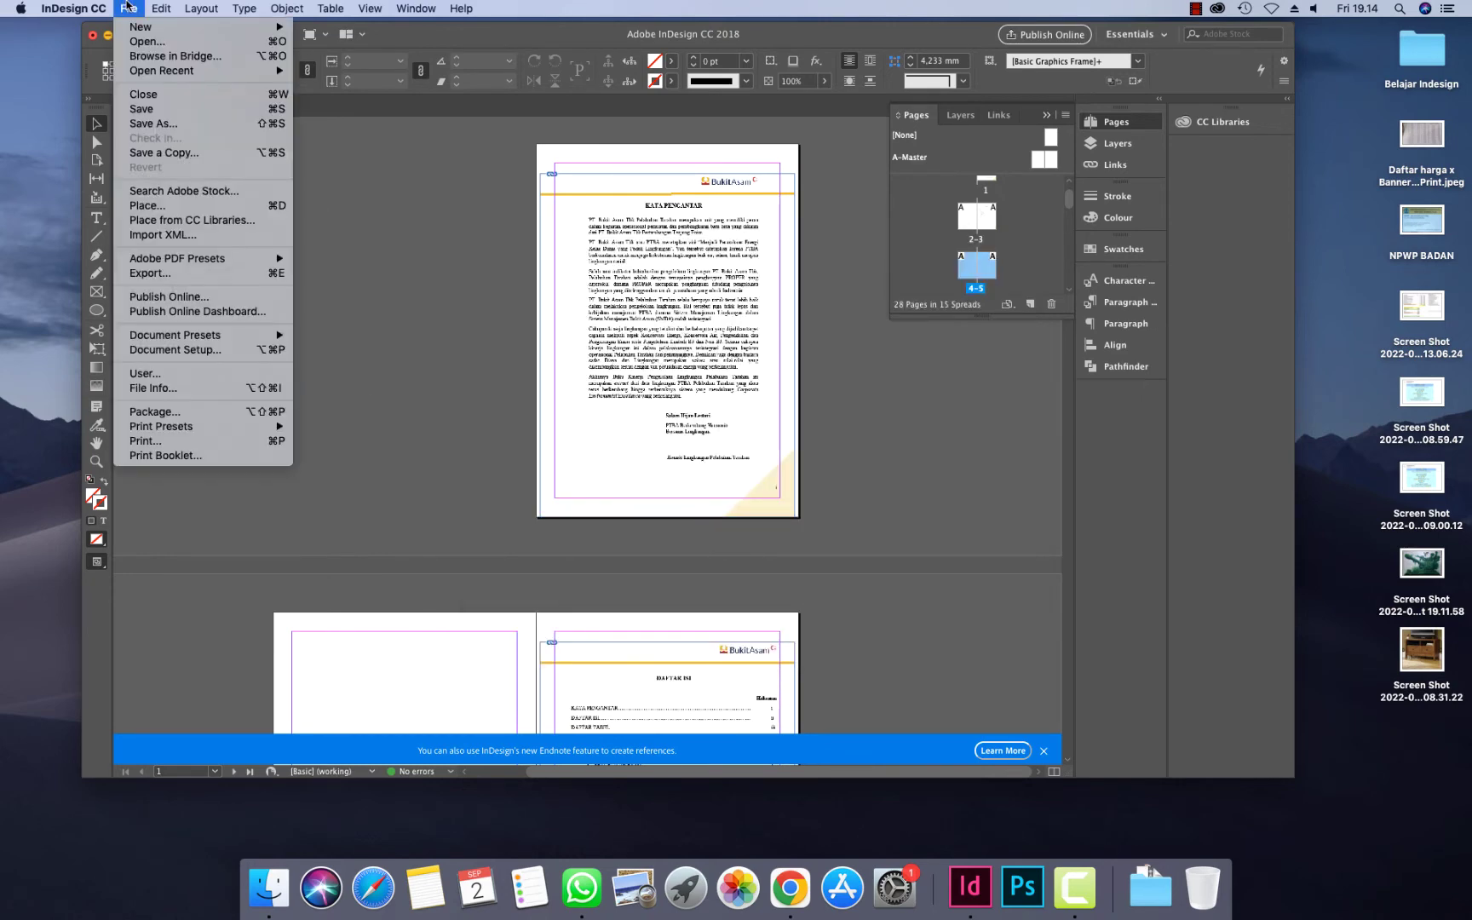
left_click(194, 350)
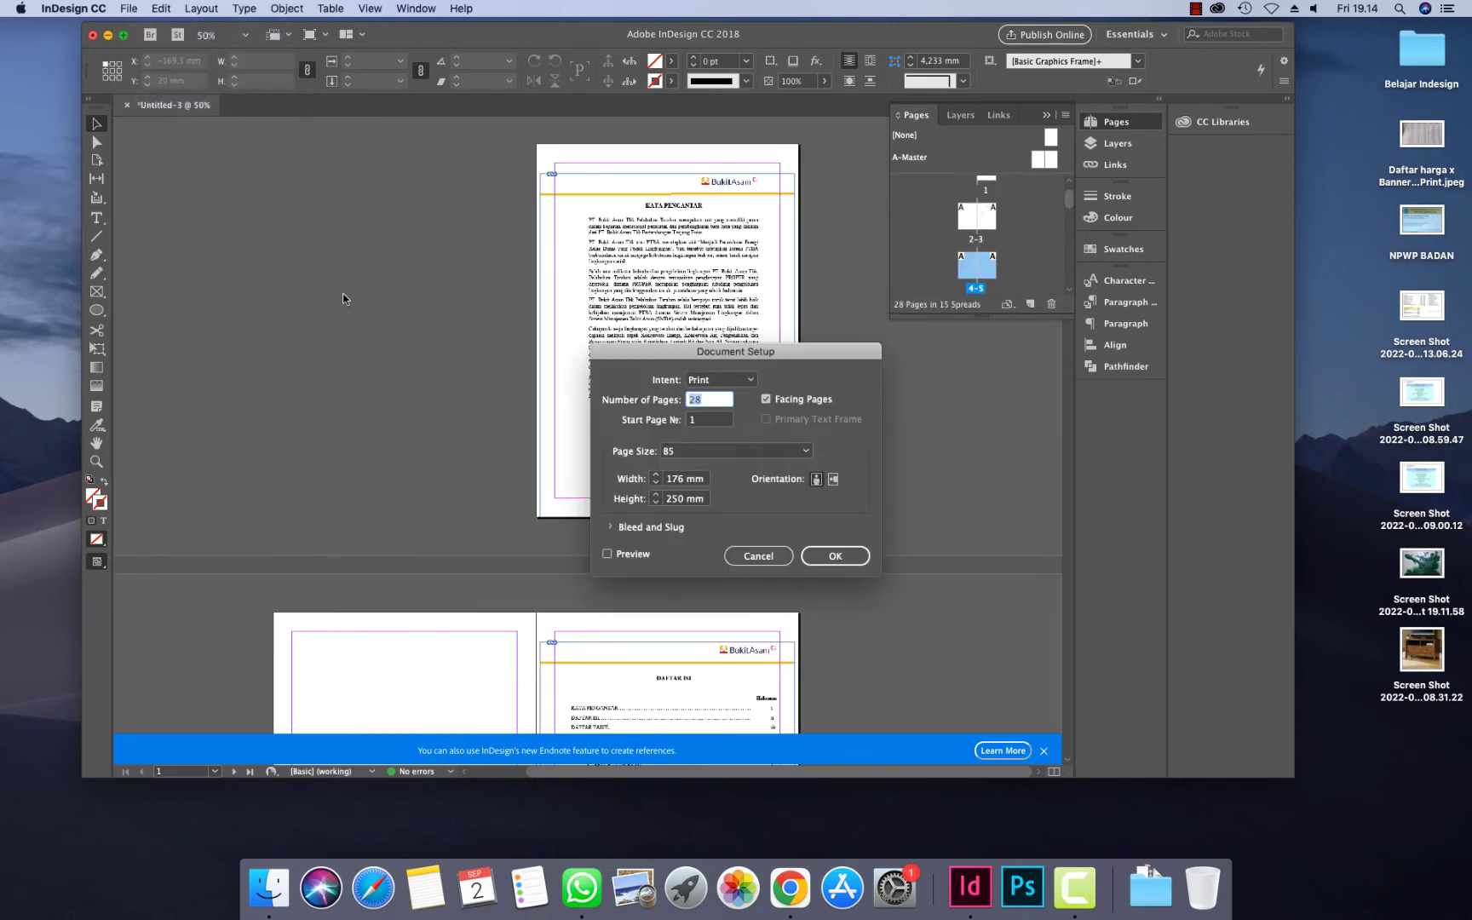
left_click(773, 401)
left_click(839, 554)
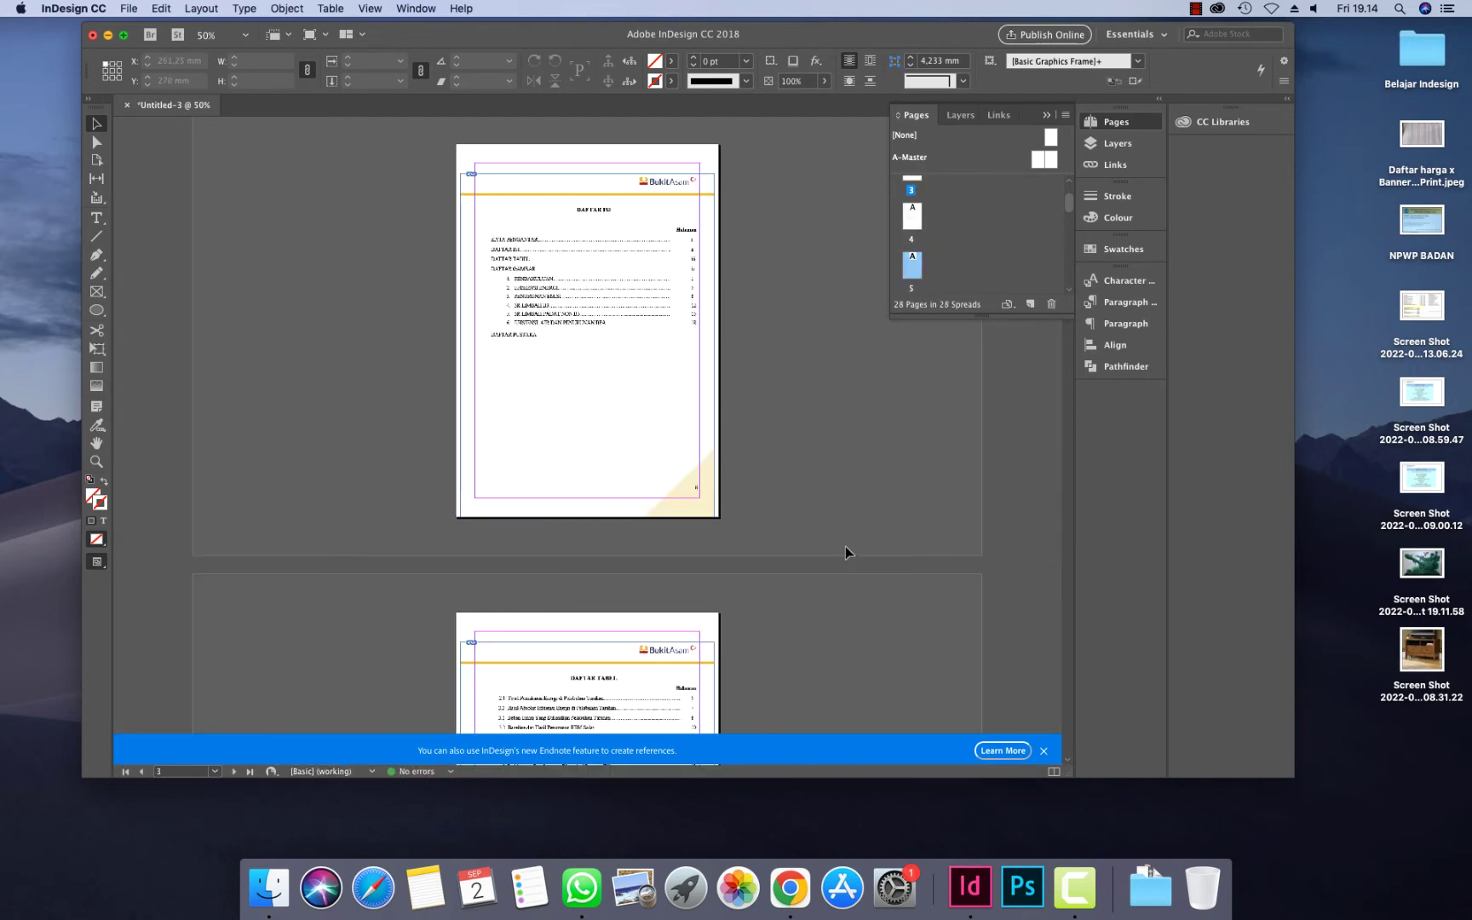
Look through the DAFTAR ISI, DAFTAR TABEL and DAFTAR GAMBAR pages to check their layout as single pages
scroll(776, 497, "down", 3)
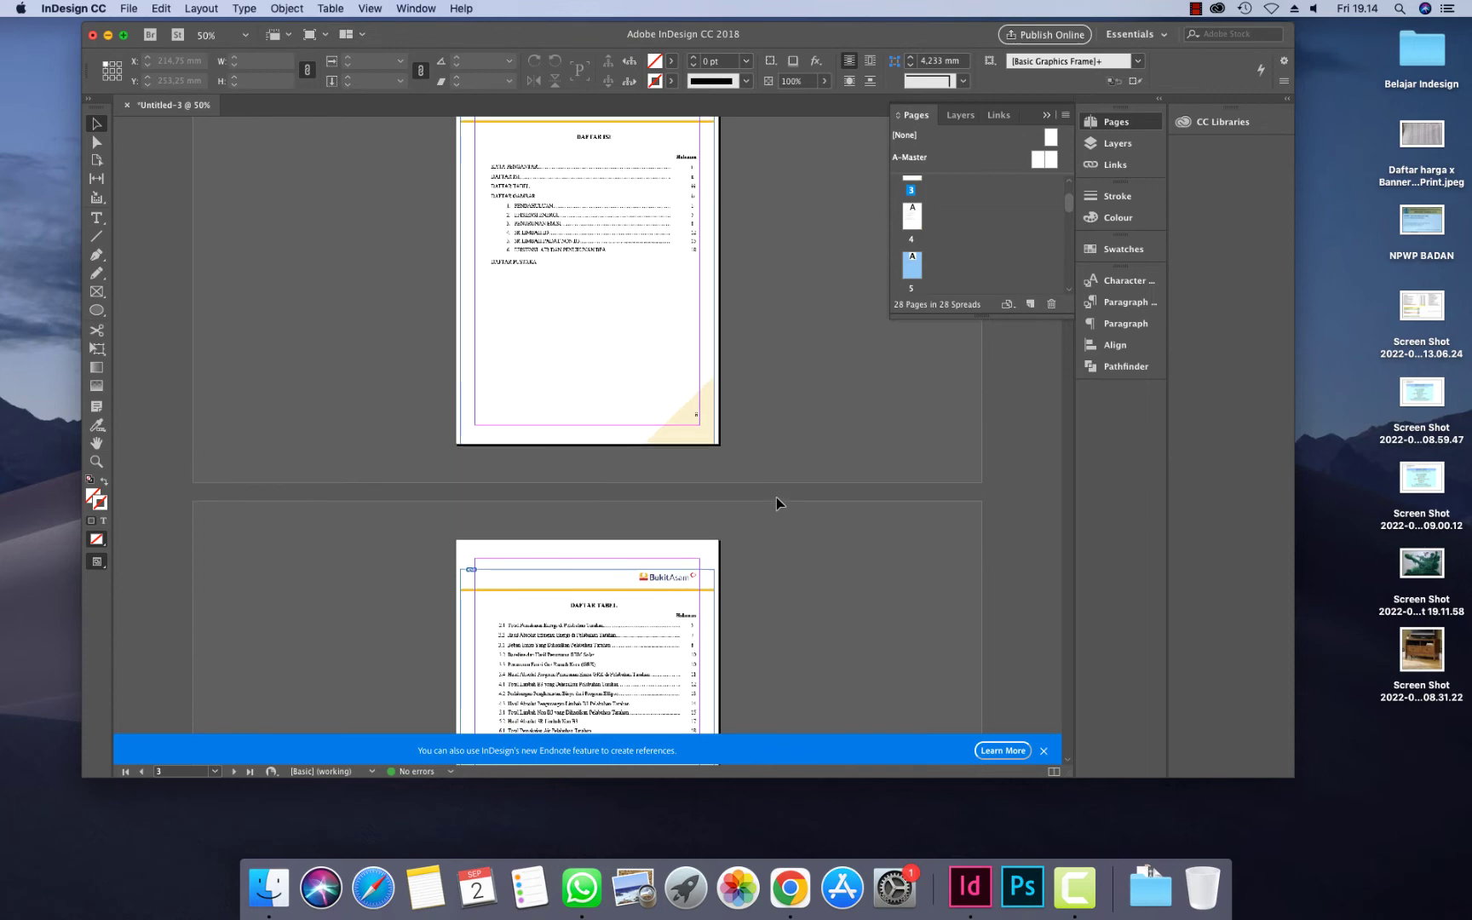
scroll(776, 497, "up", 1)
scroll(777, 497, "down", 15)
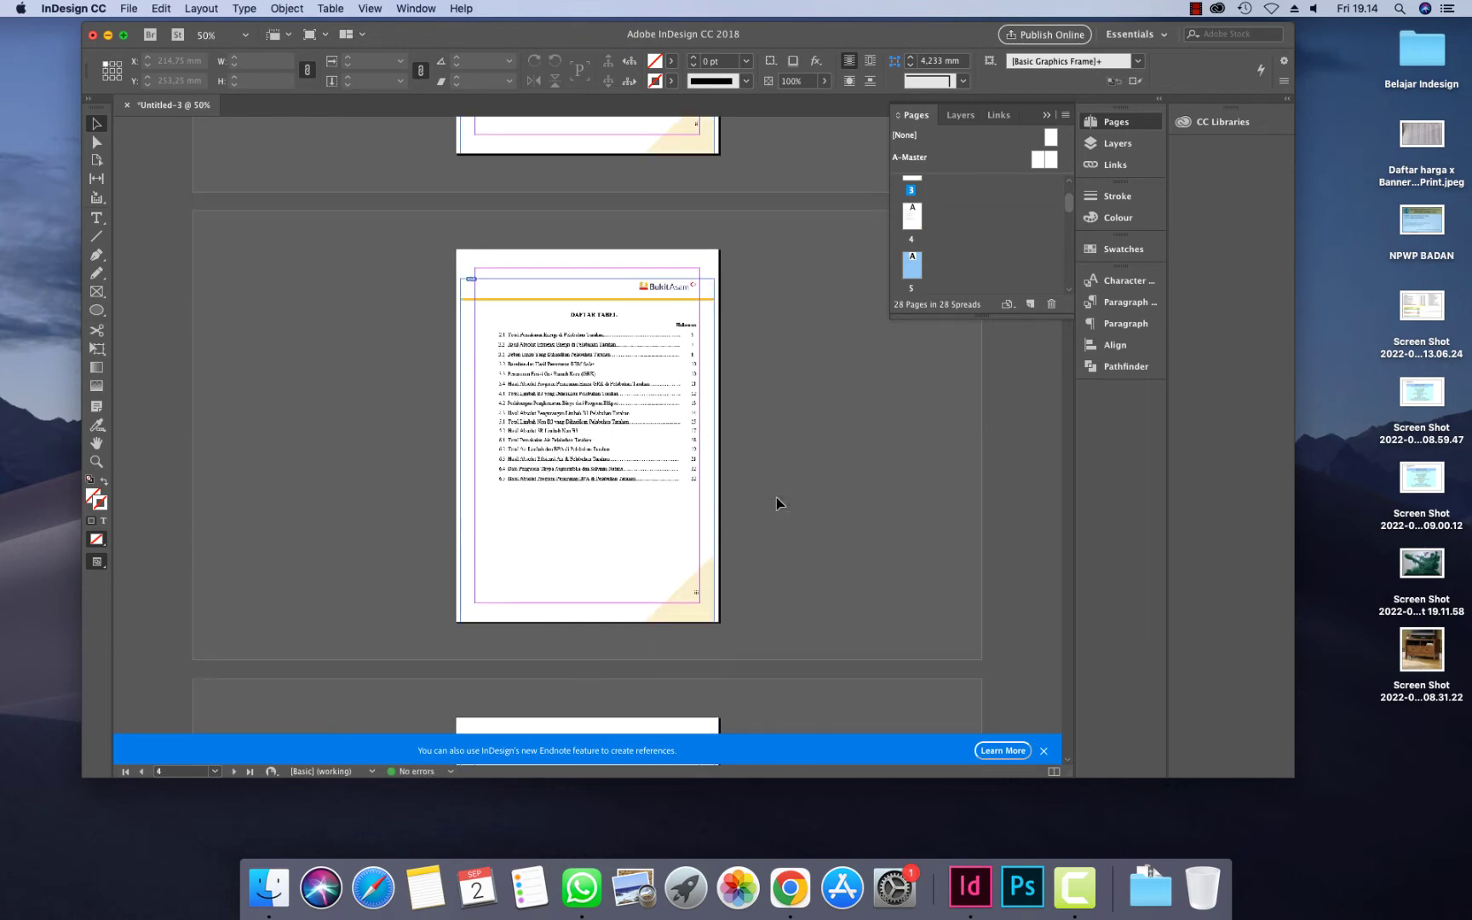
scroll(777, 497, "down", 10)
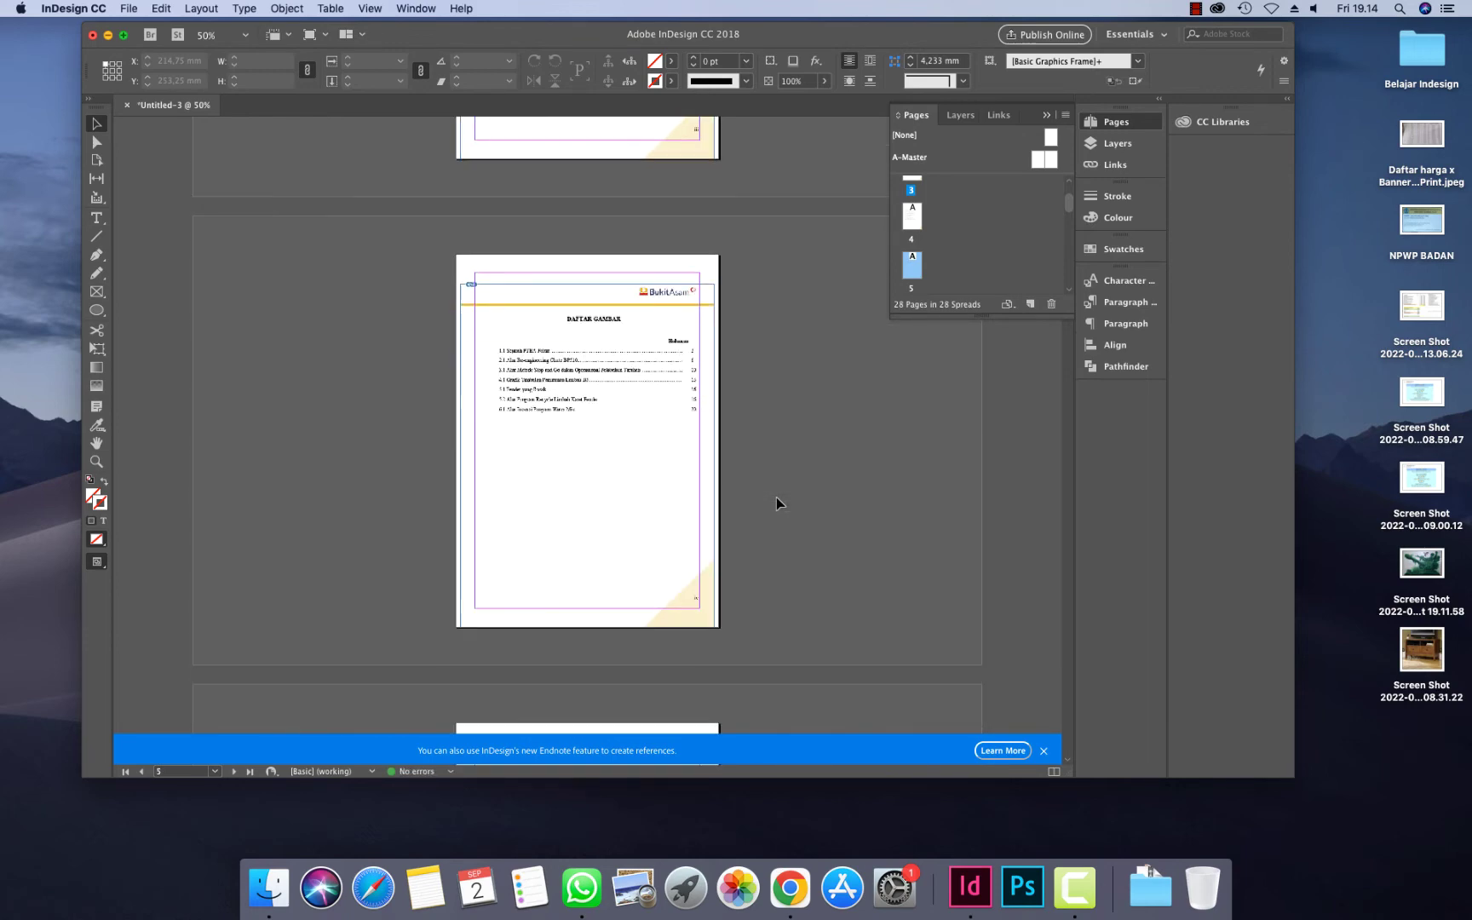
scroll(776, 497, "up", 9)
scroll(776, 497, "up", 5)
scroll(777, 497, "down", 12)
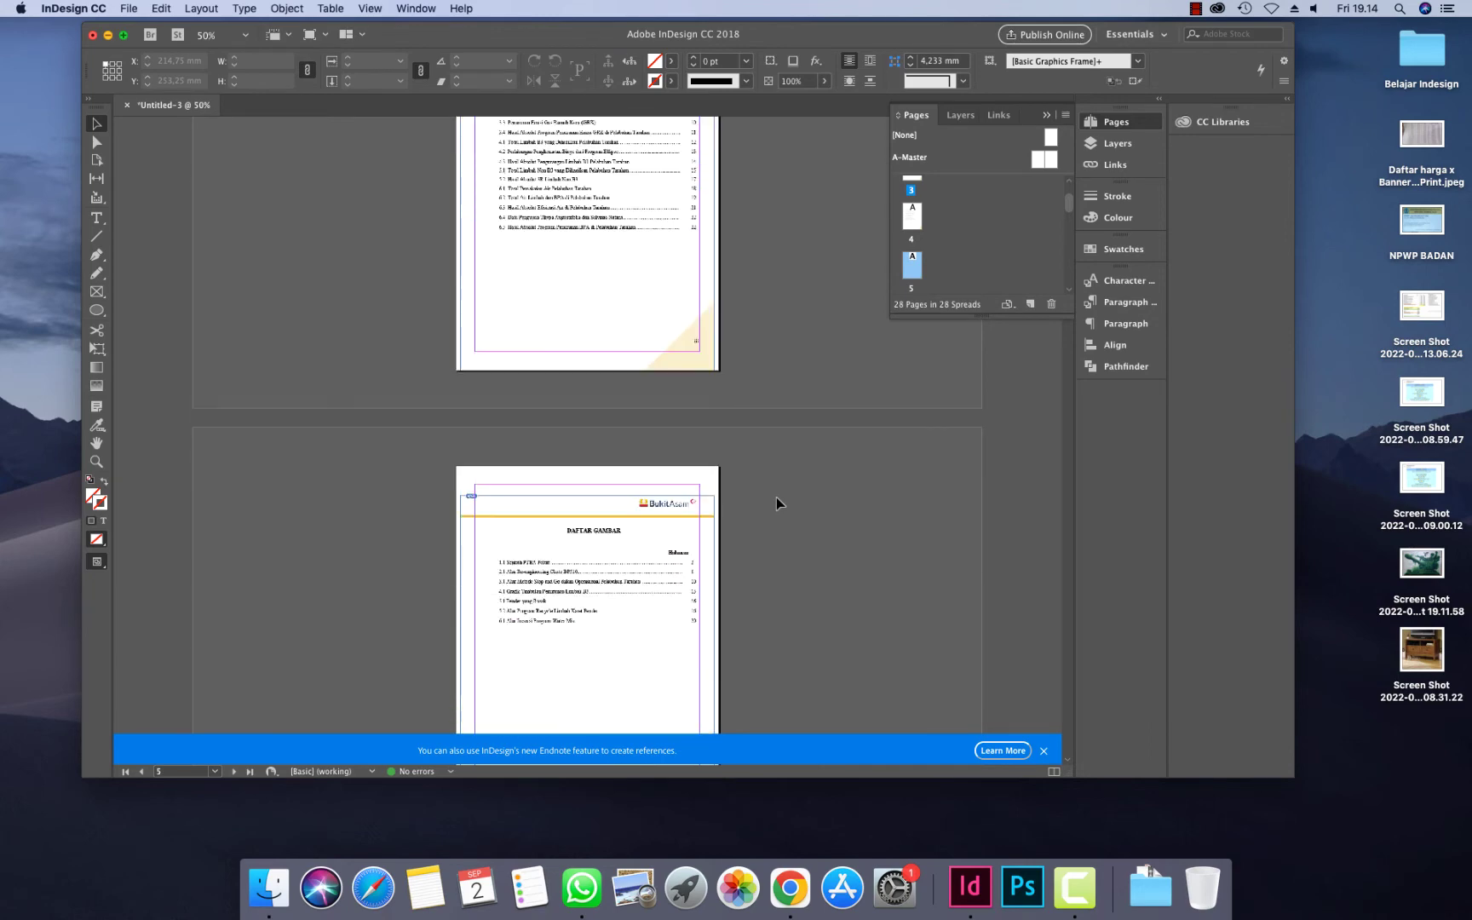
scroll(776, 497, "up", 10)
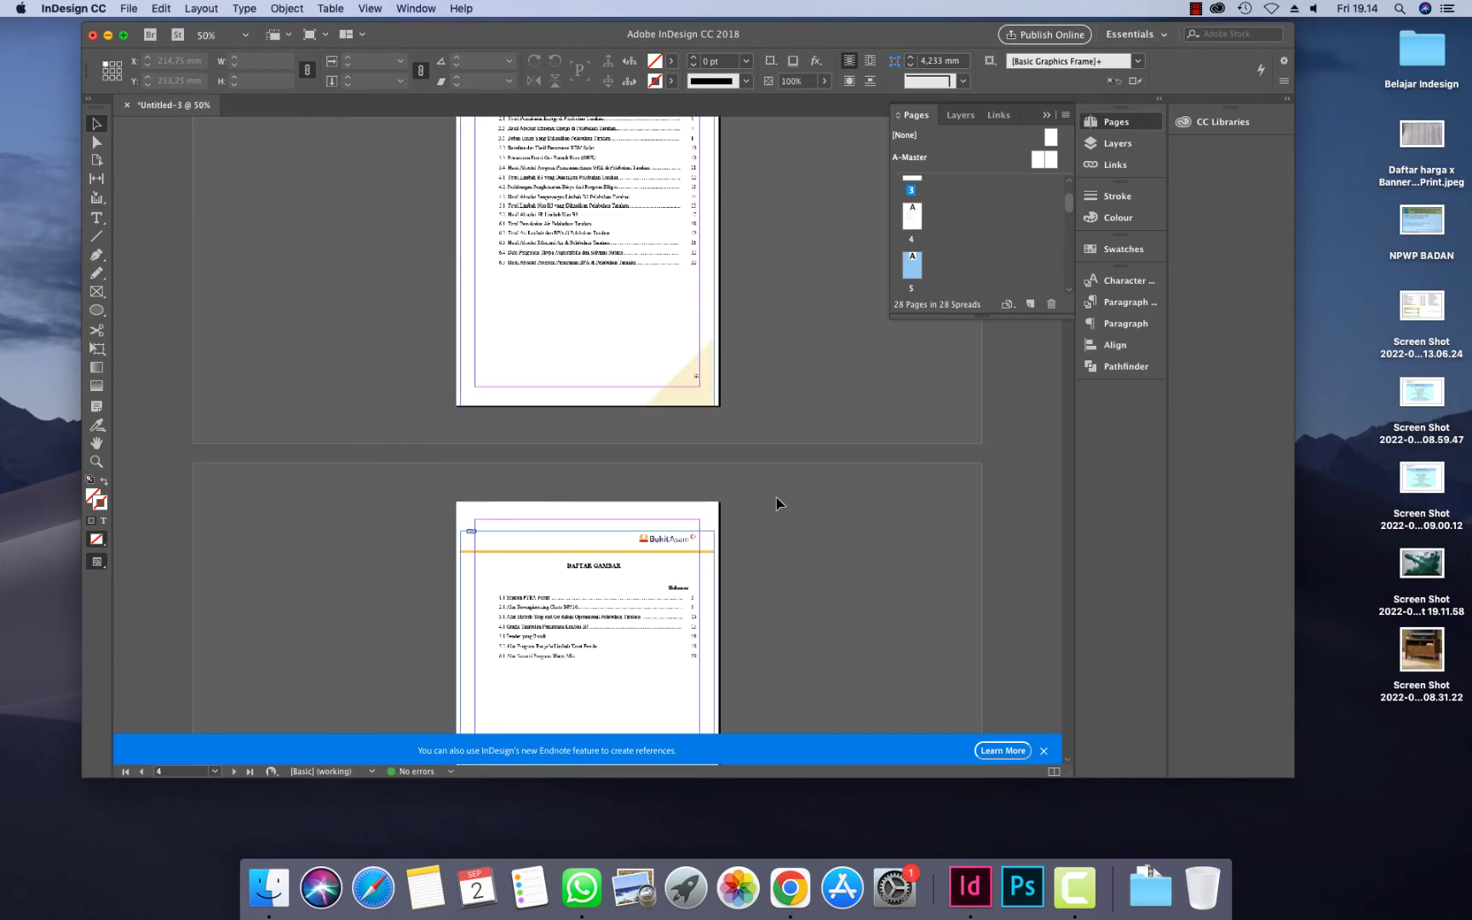
Delete the blank page 2 between the KATA PENGANTAR and DAFTAR ISI pages
scroll(776, 497, "up", 10)
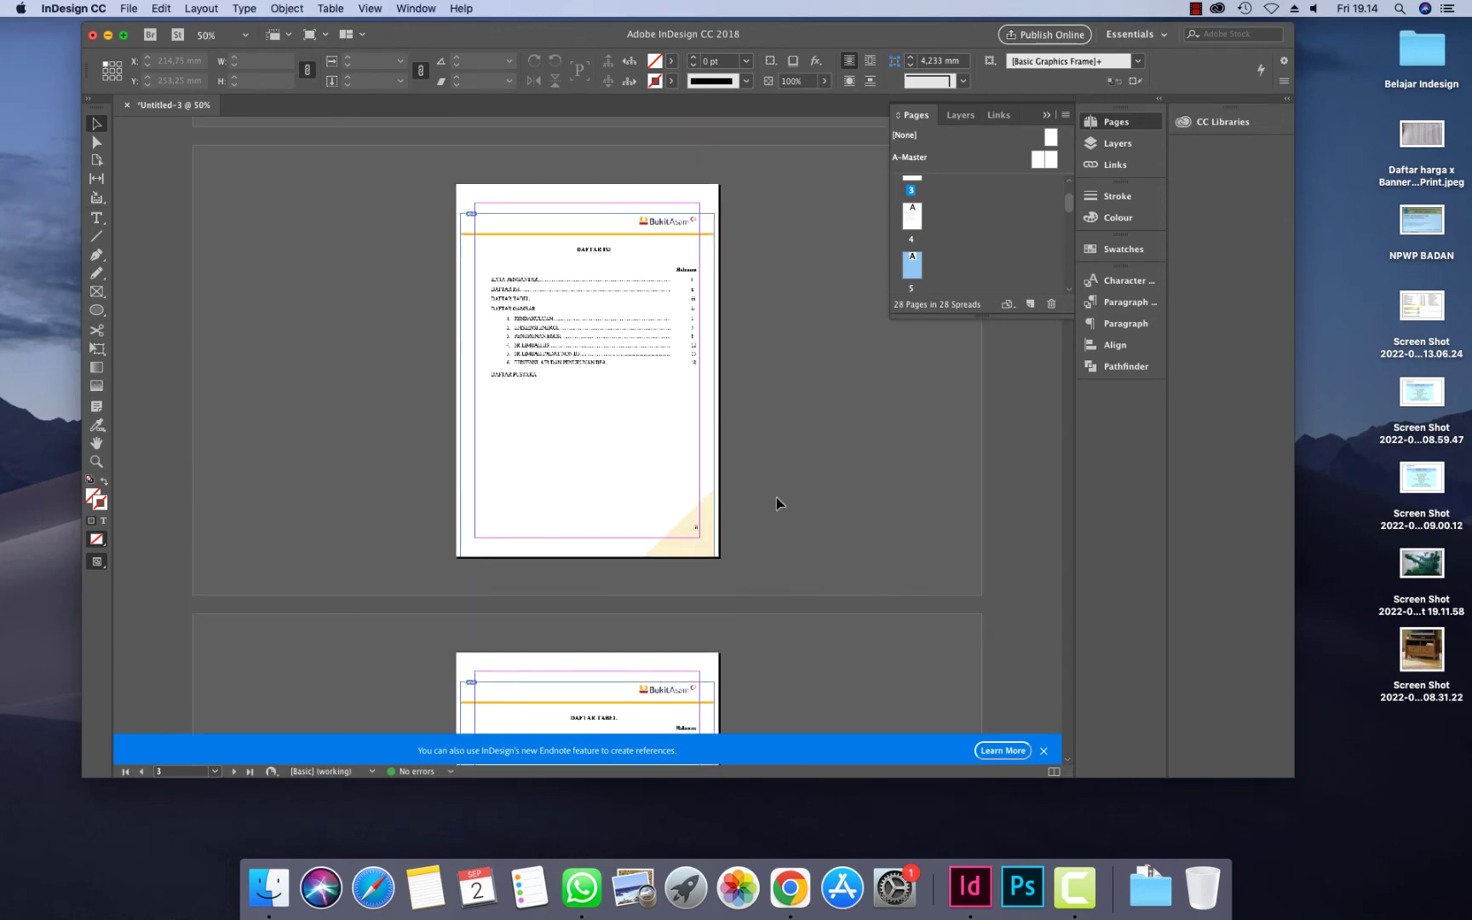
scroll(776, 497, "up", 12)
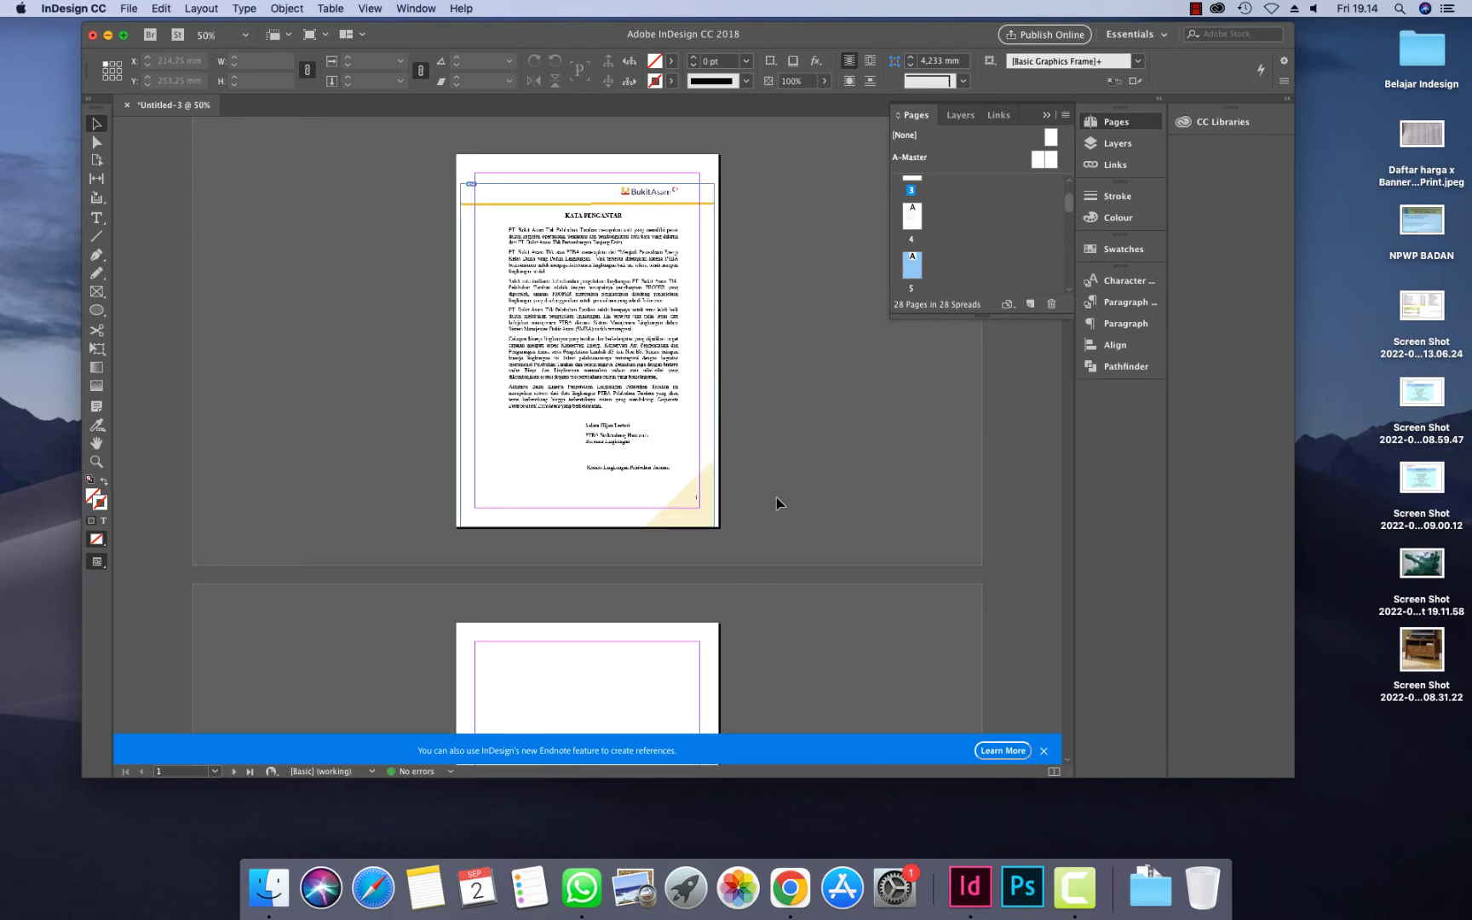
scroll(776, 497, "down", 13)
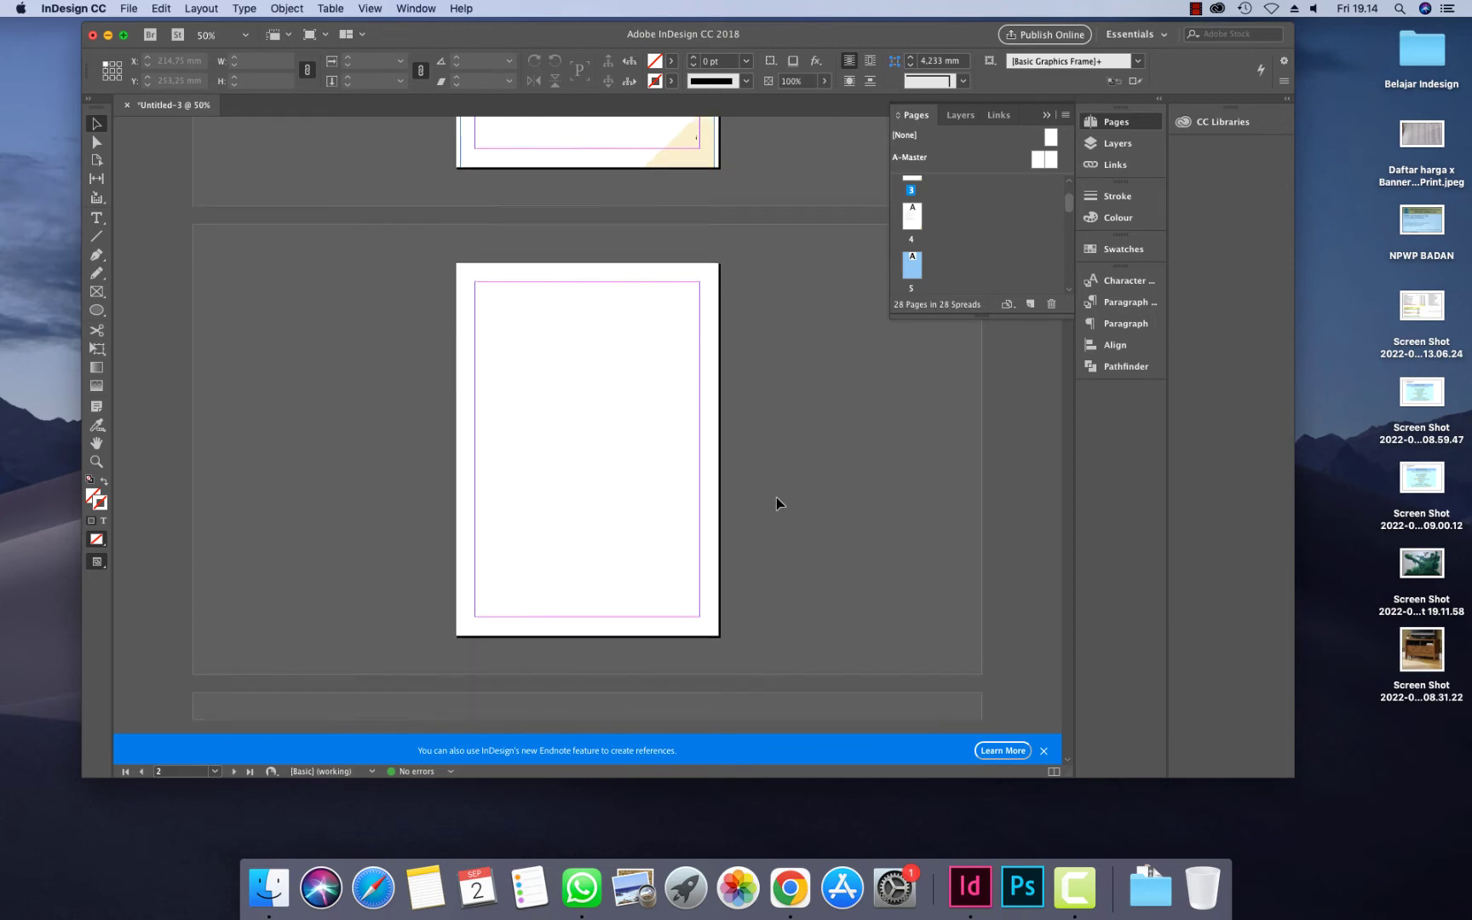
scroll(776, 497, "down", 6)
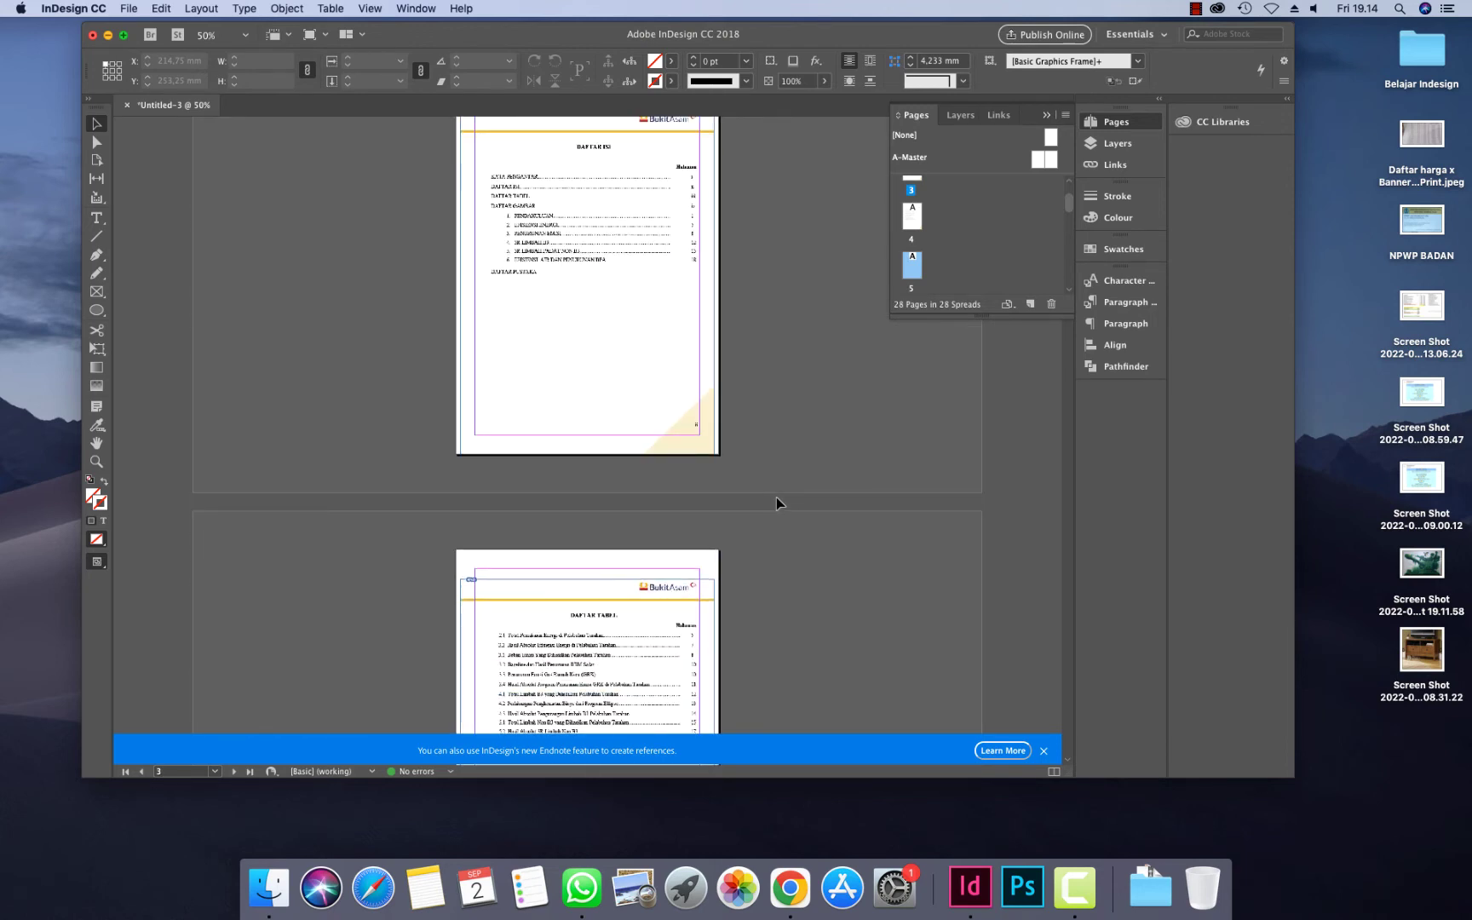
scroll(776, 497, "up", 10)
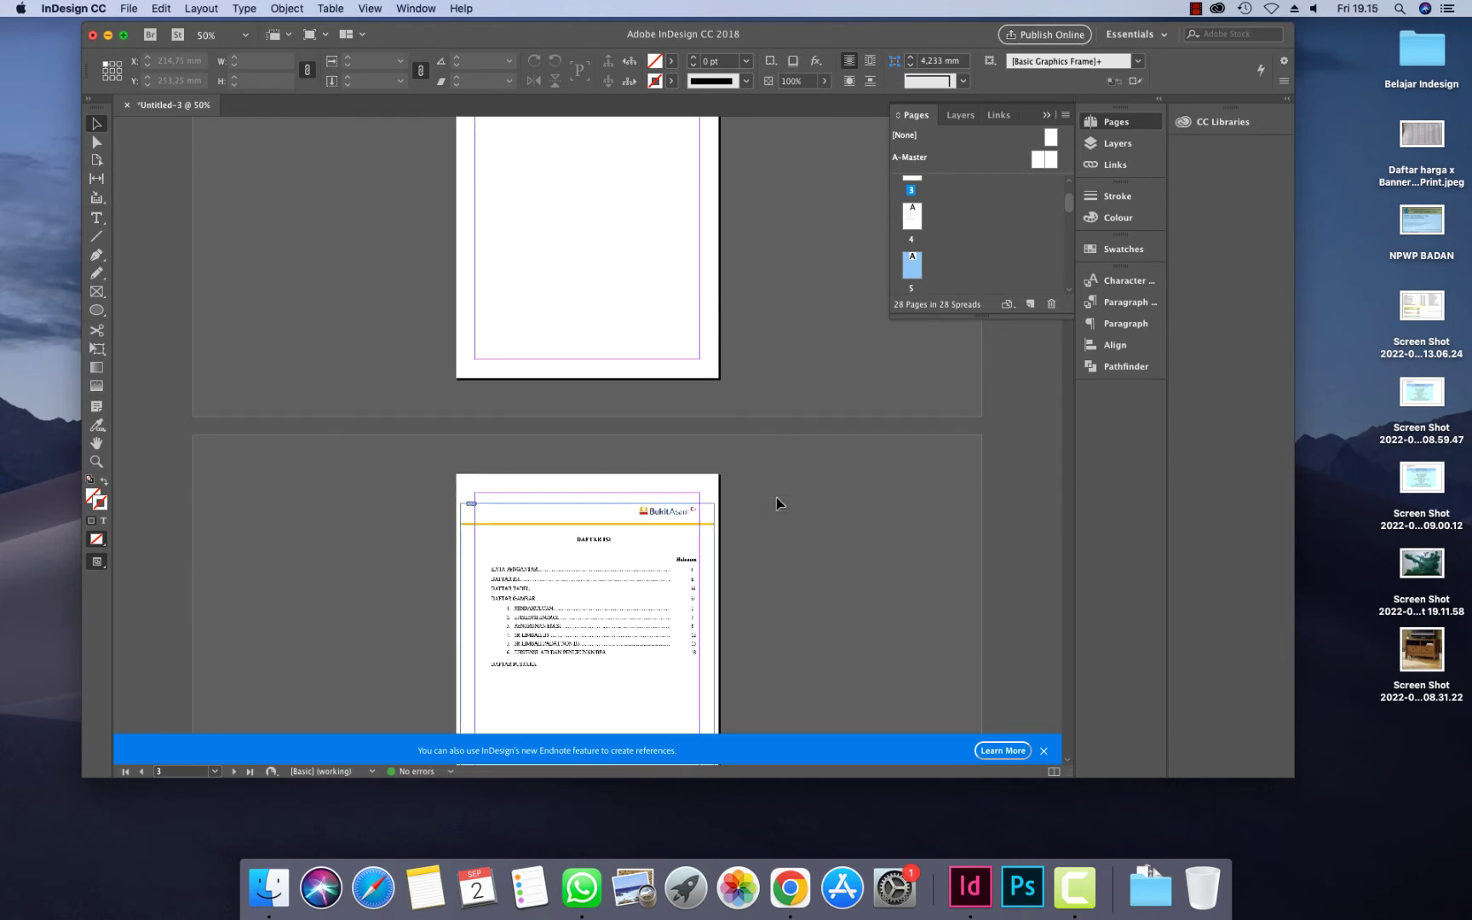
left_click(649, 417)
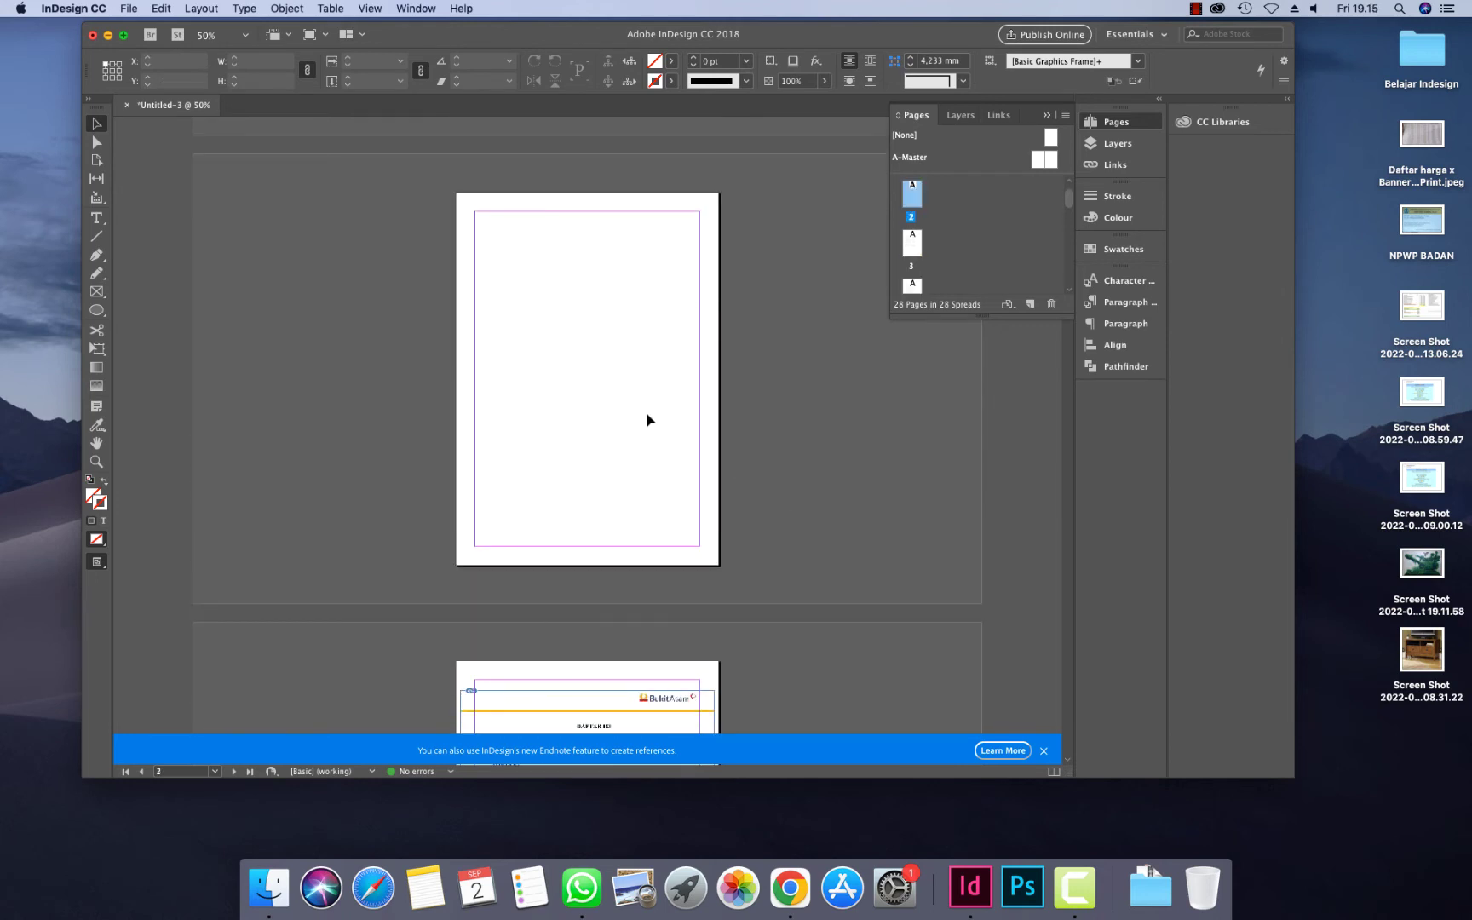
left_click(1046, 304)
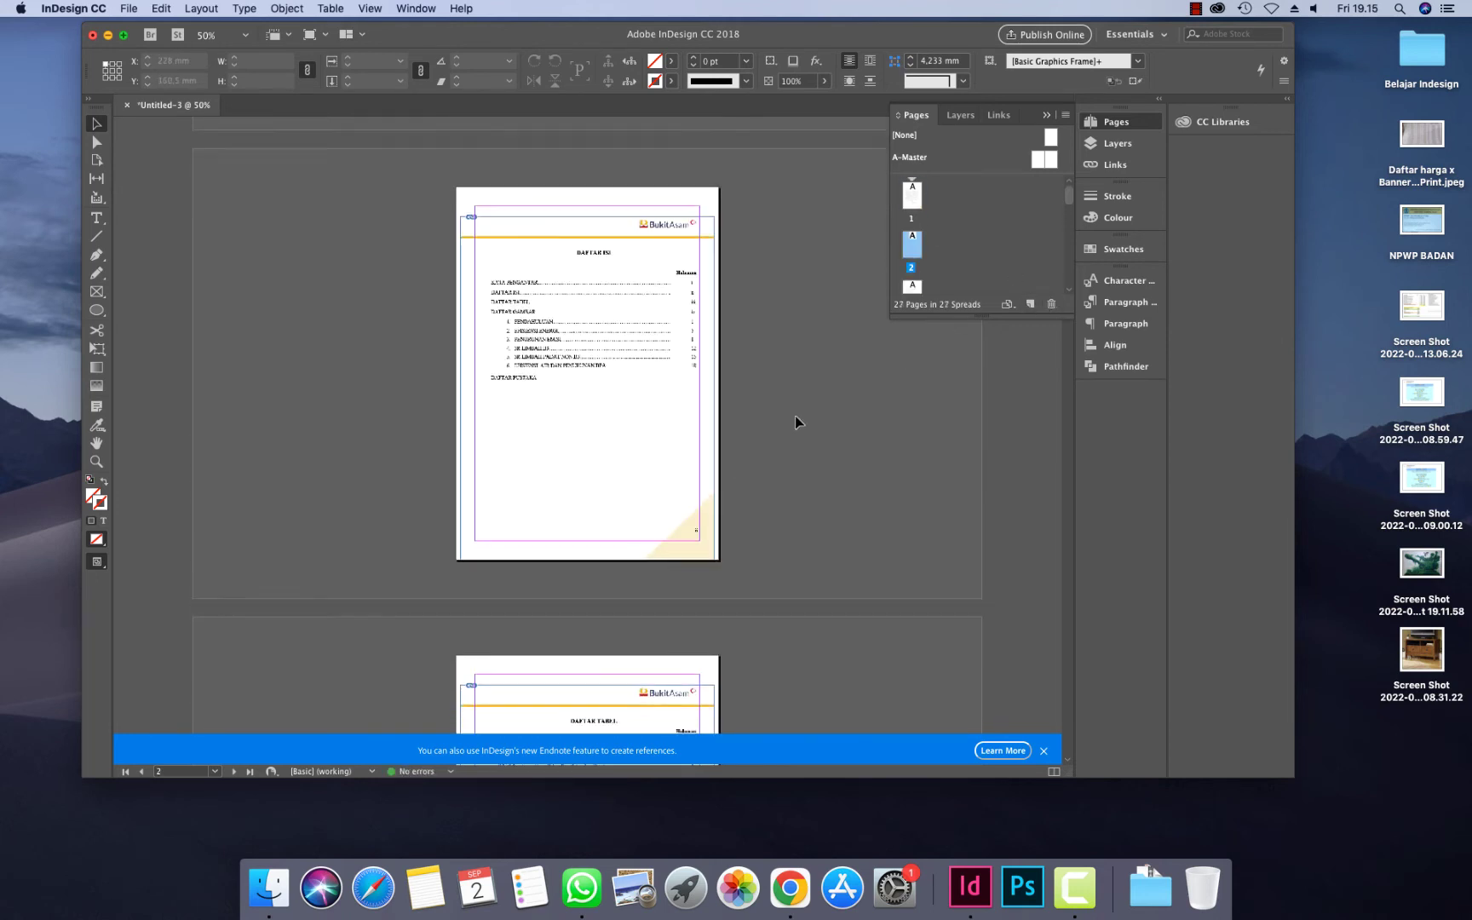
Start a High Quality Print PDF export named "Halaman Depan Buku 1 face" in the Buku ISBN PT Bukit Asam Pelabuhan Tarahan folder
scroll(795, 417, "down", 10)
scroll(795, 421, "down", 14)
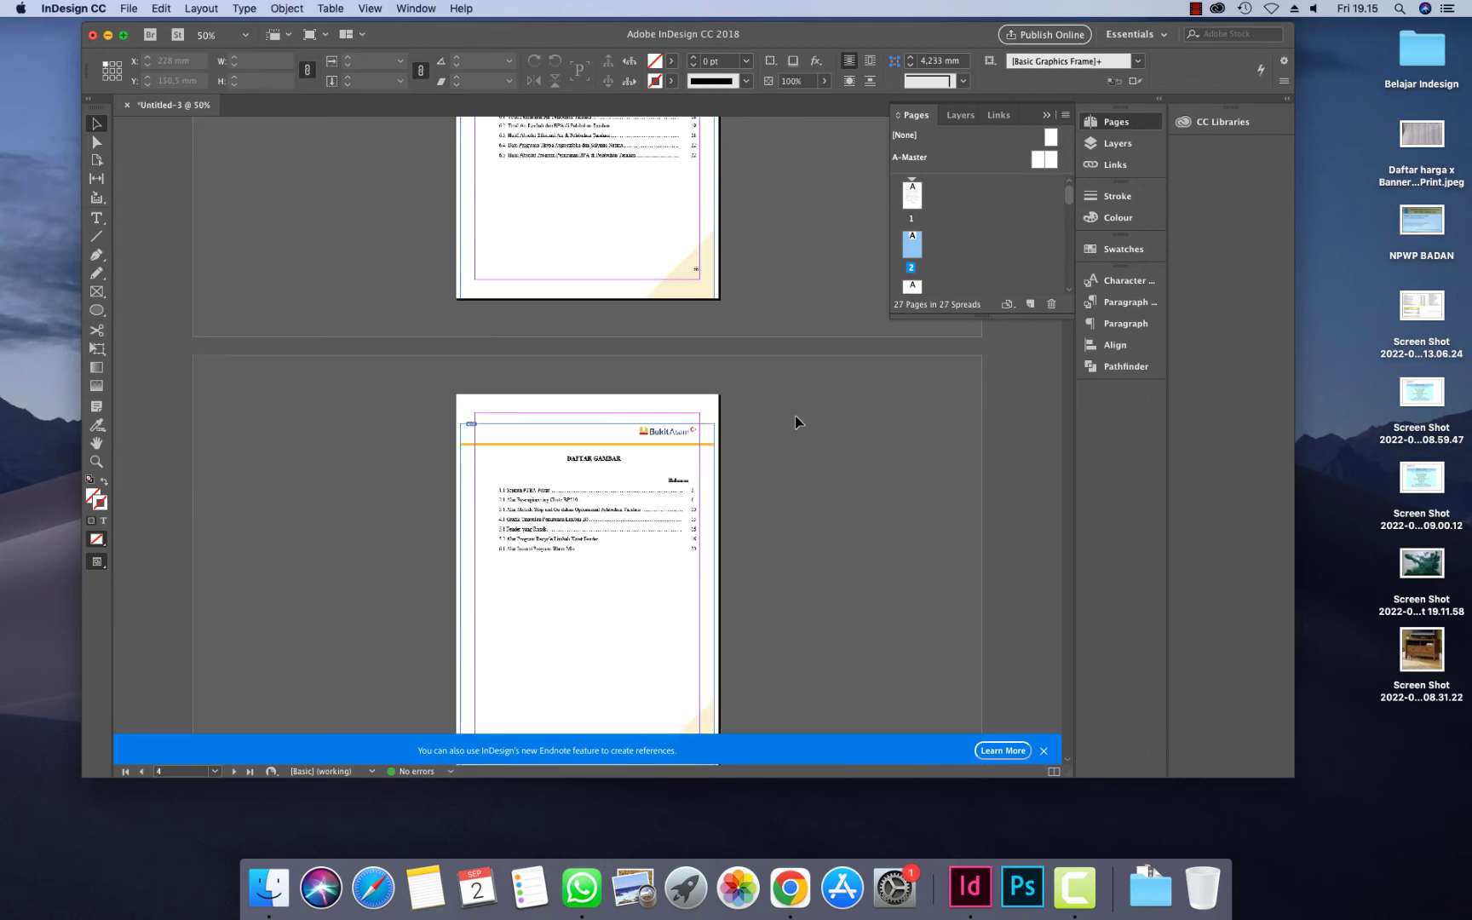
scroll(795, 417, "up", 8)
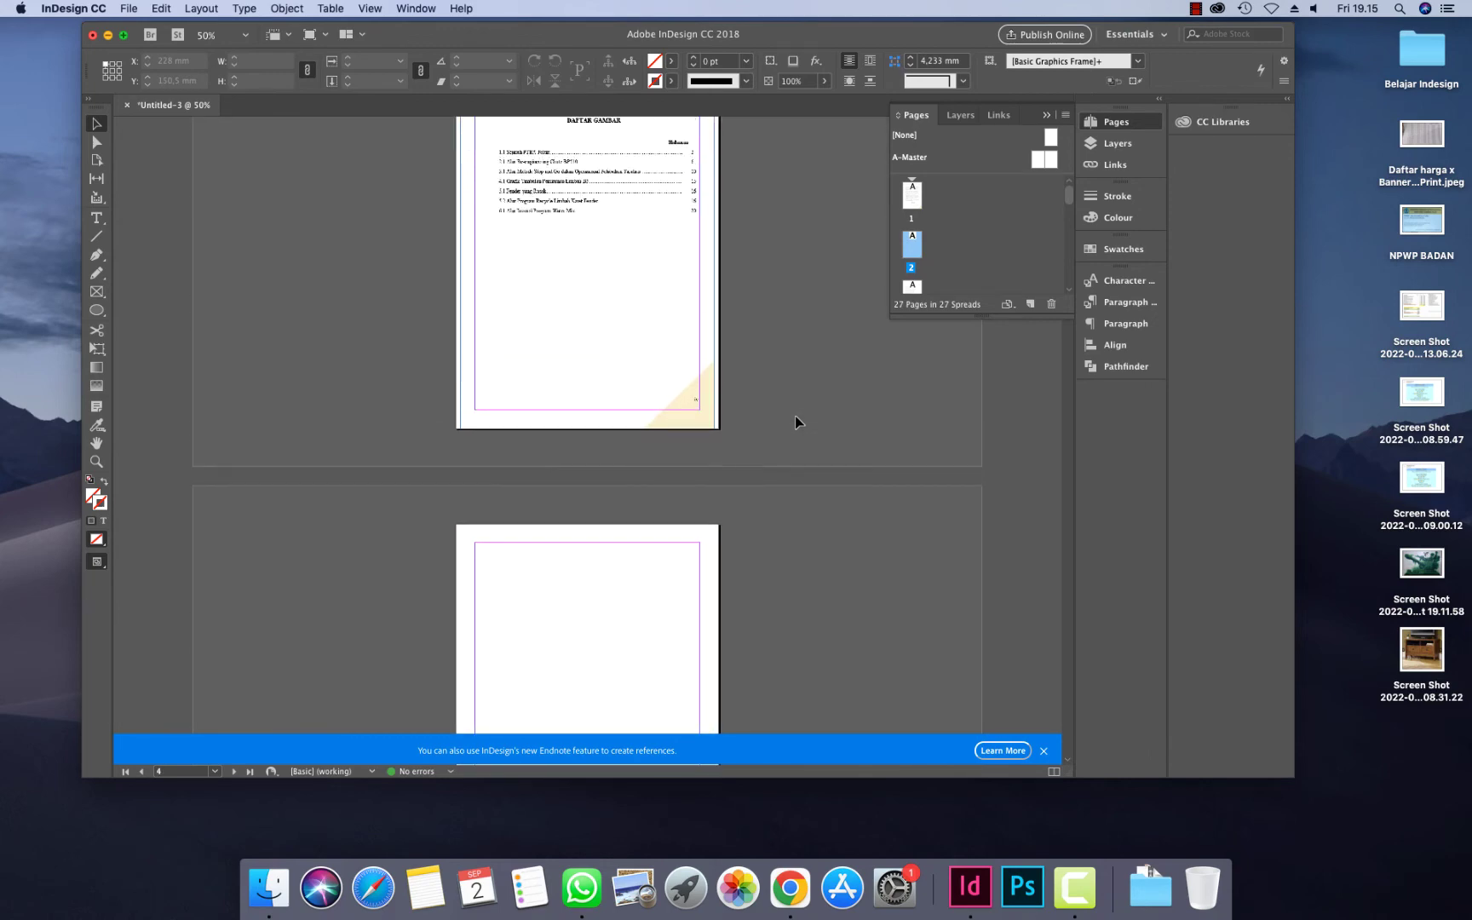
scroll(795, 416, "up", 2)
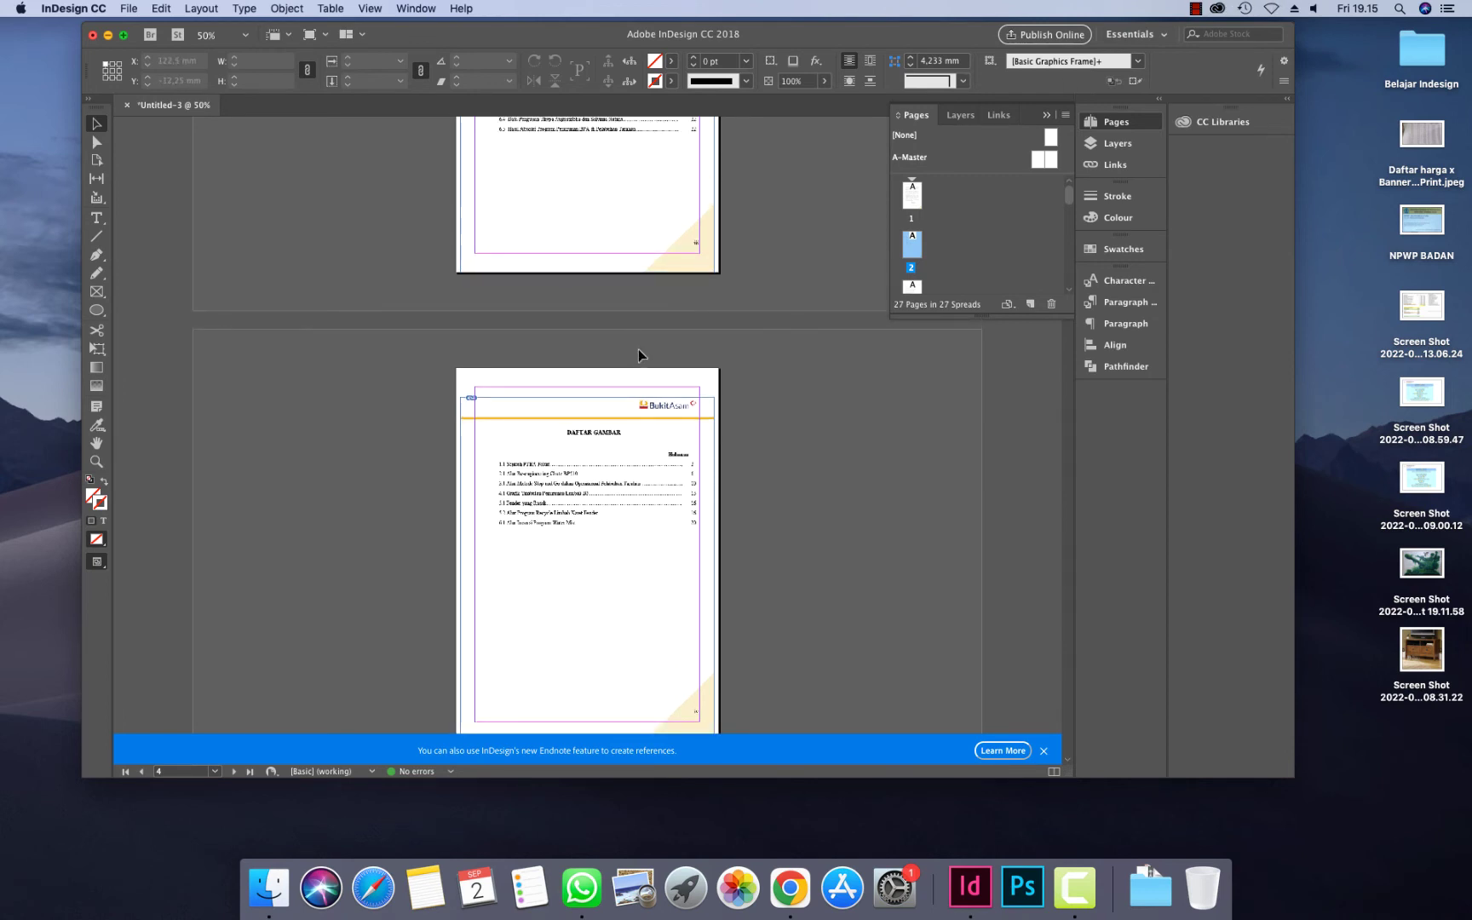
scroll(555, 436, "down", 5)
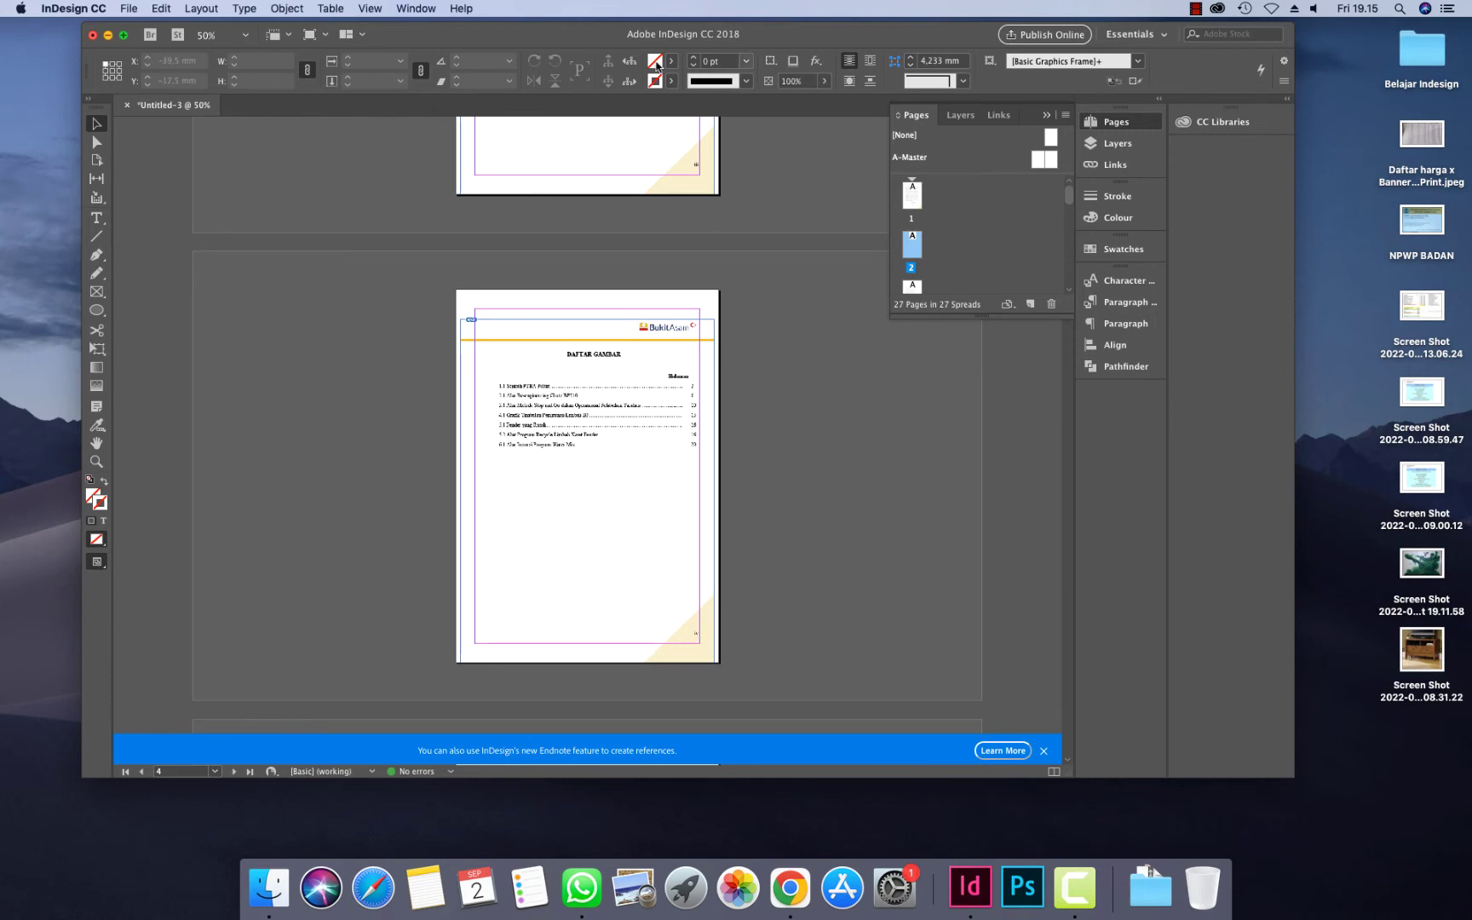
left_click(132, 10)
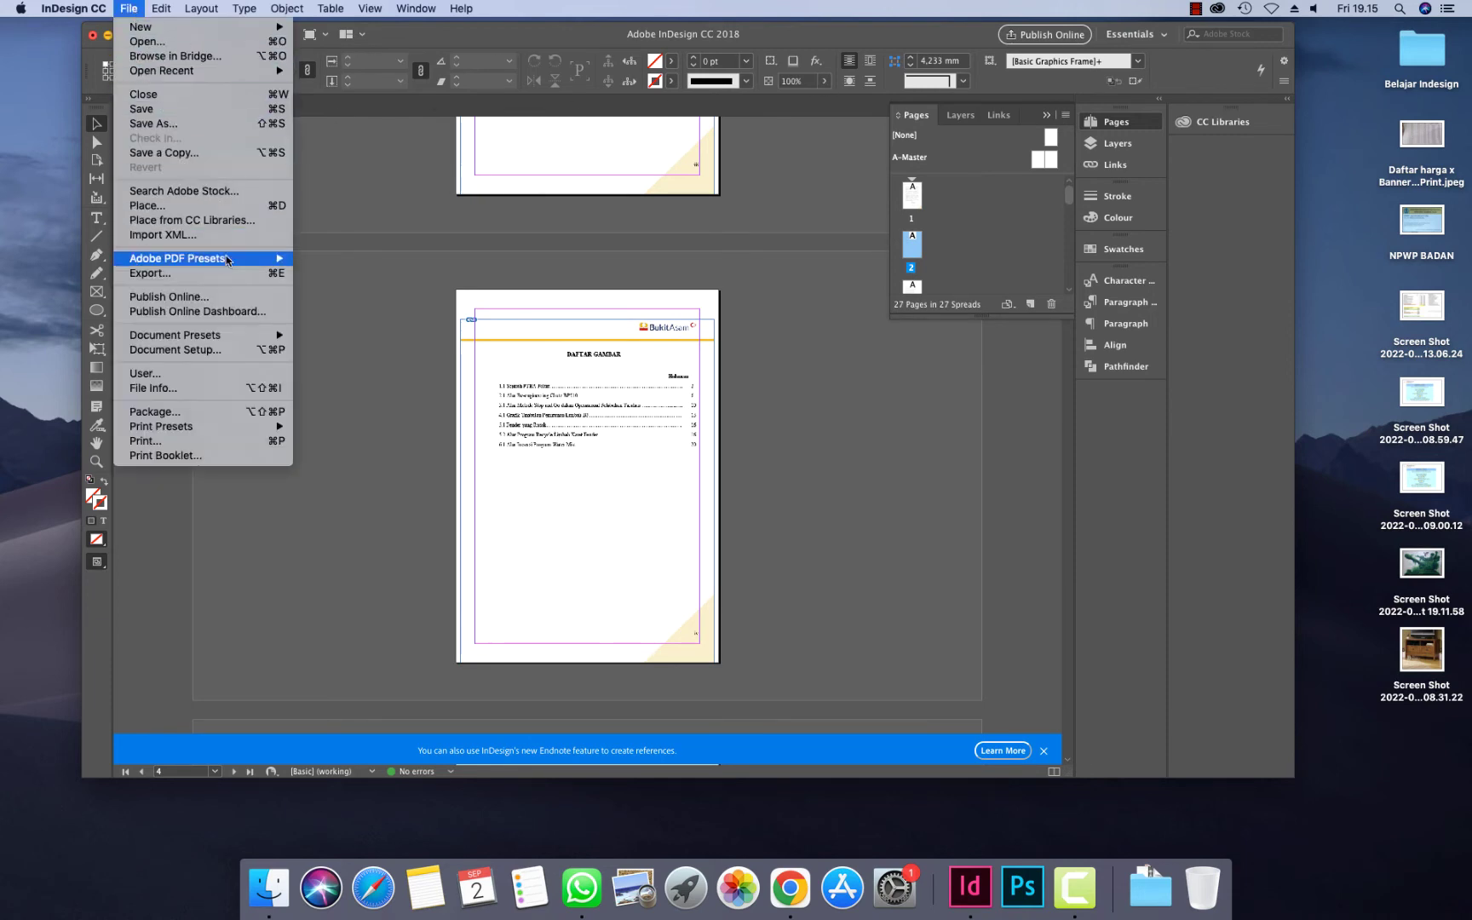
mouse_move(230, 261)
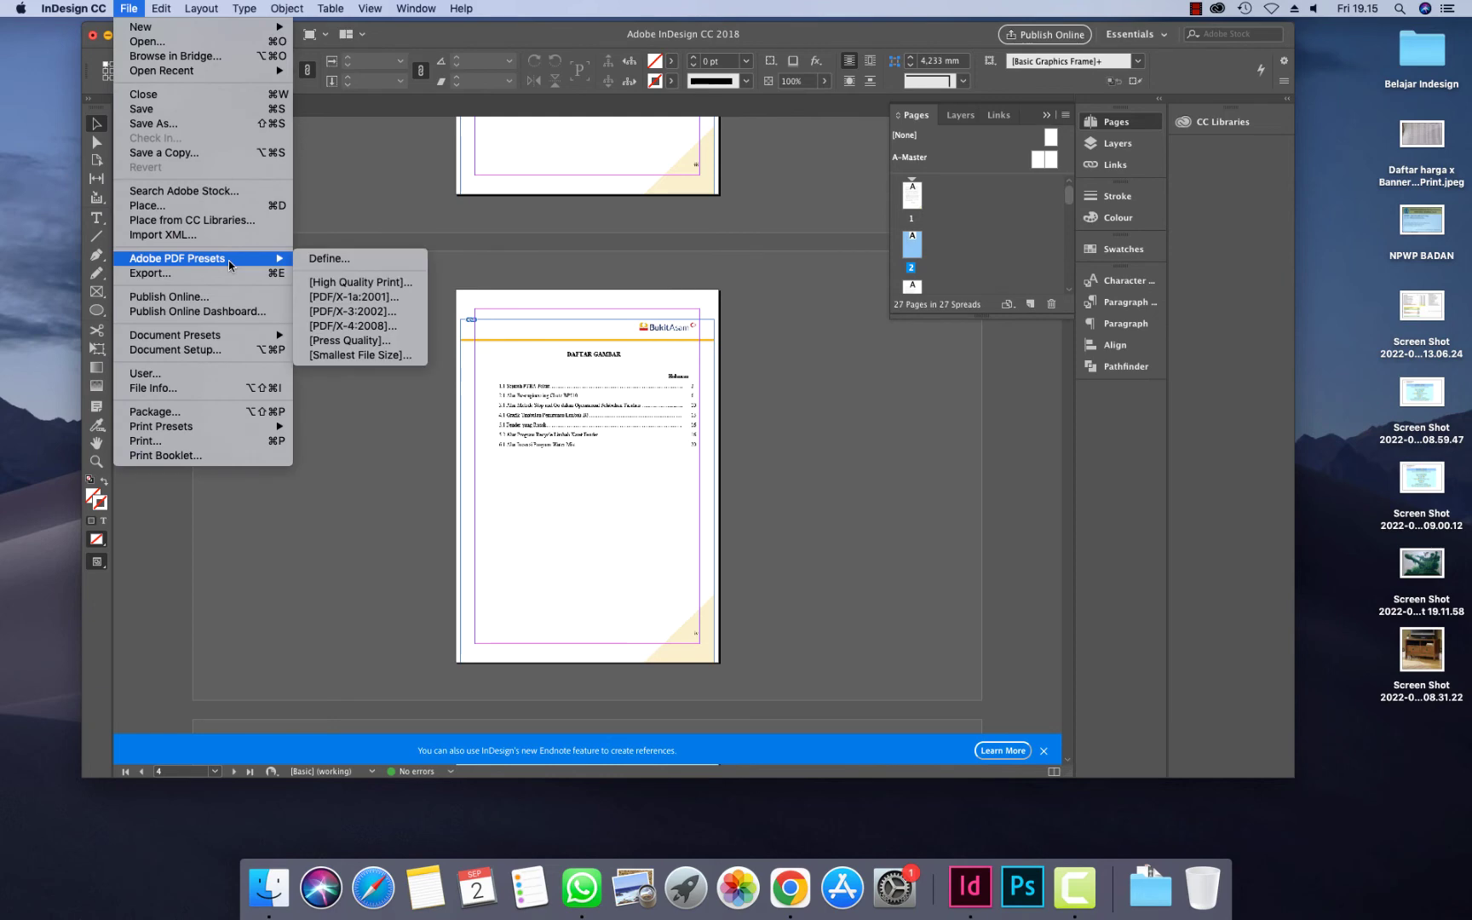
left_click(333, 284)
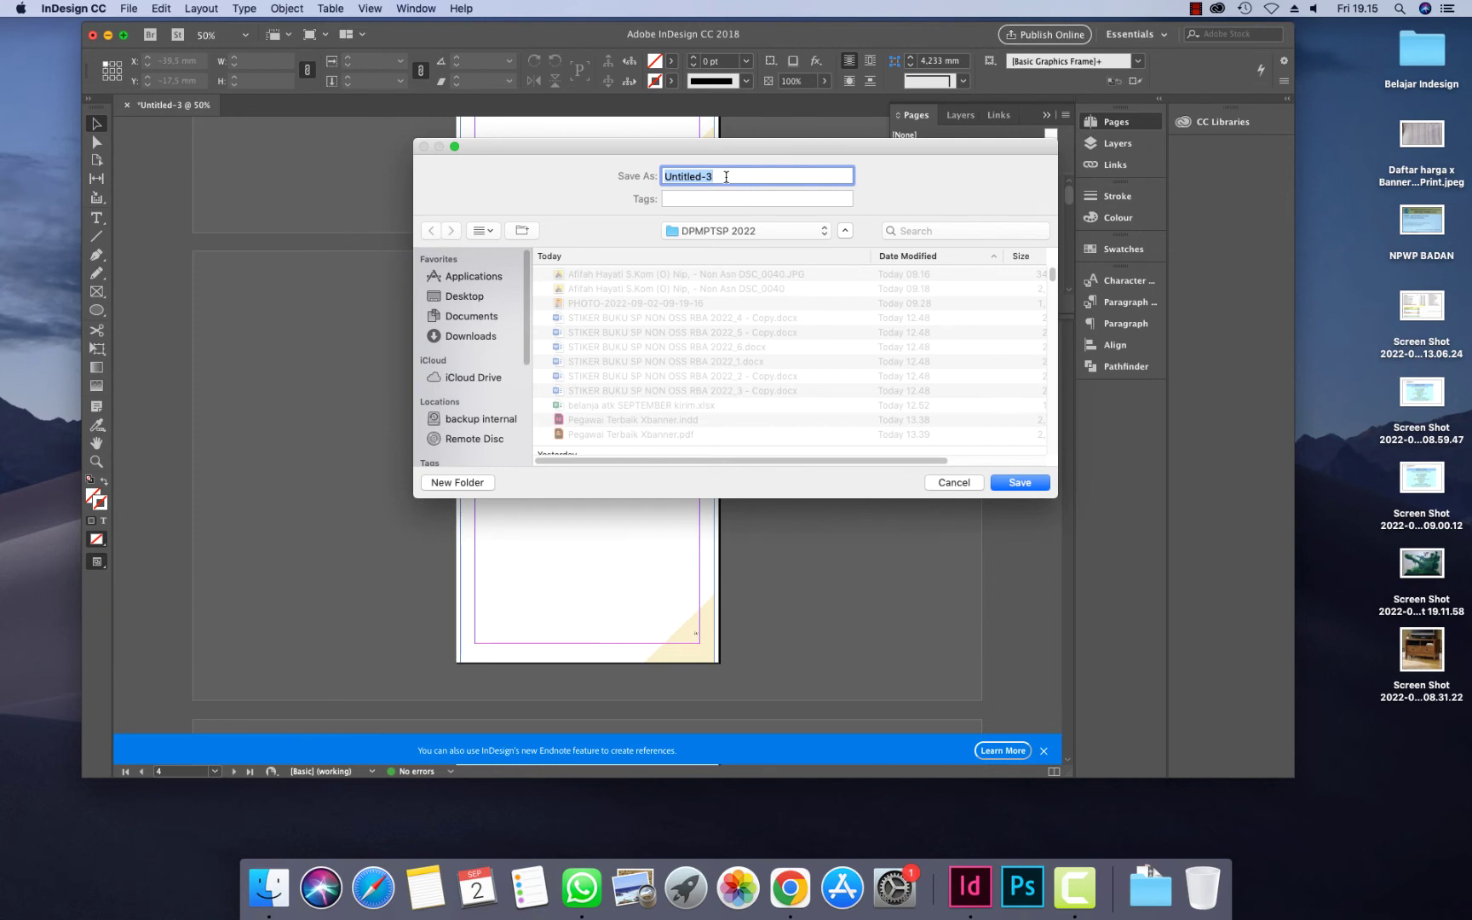
type("Halaman Depan Buku 1 face")
left_click(761, 230)
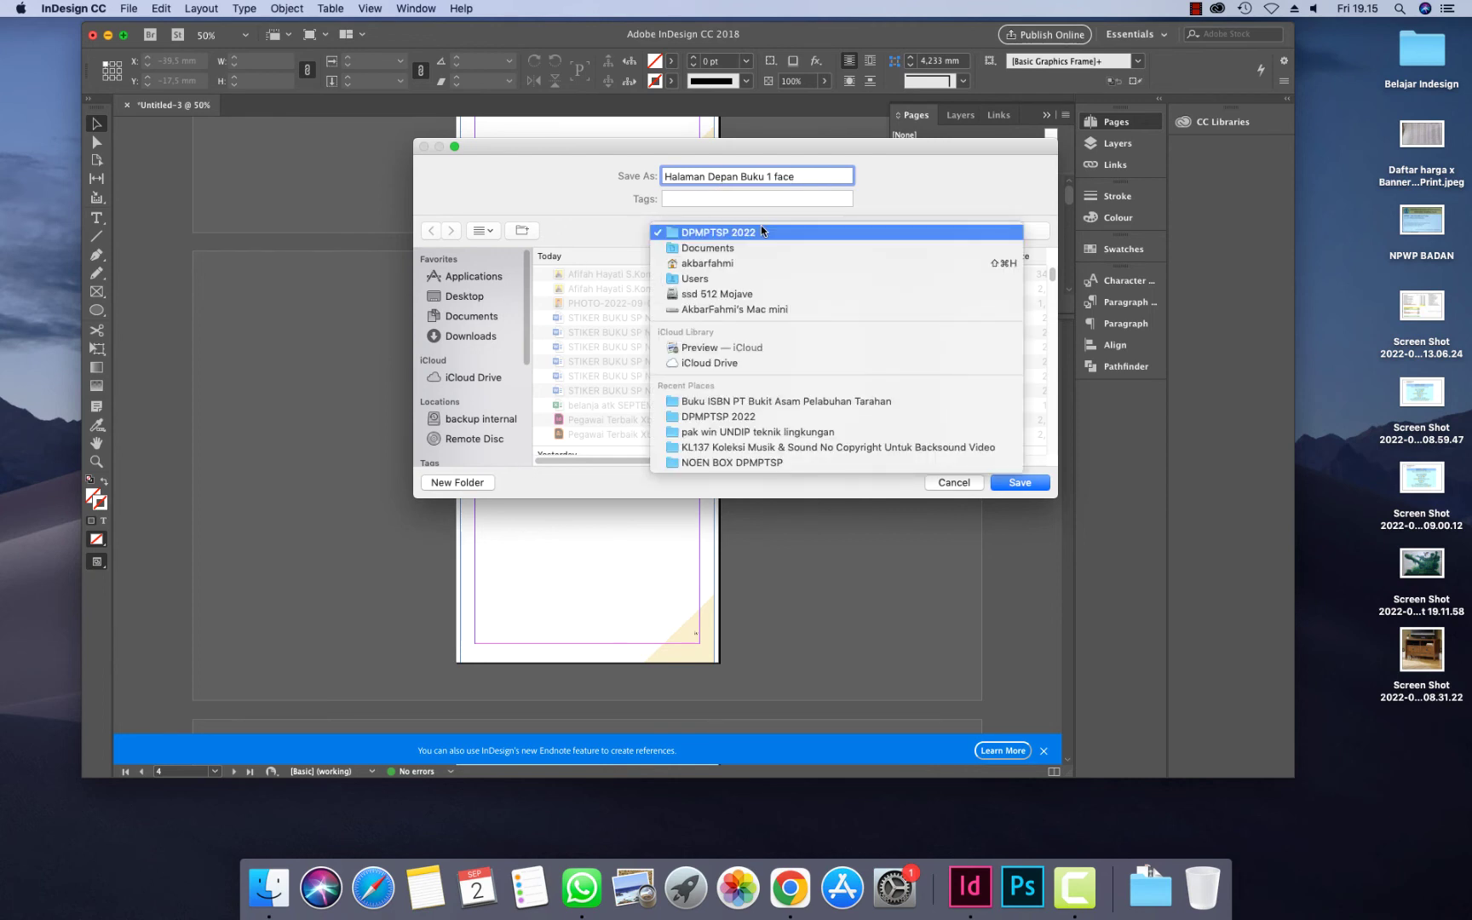
left_click(778, 401)
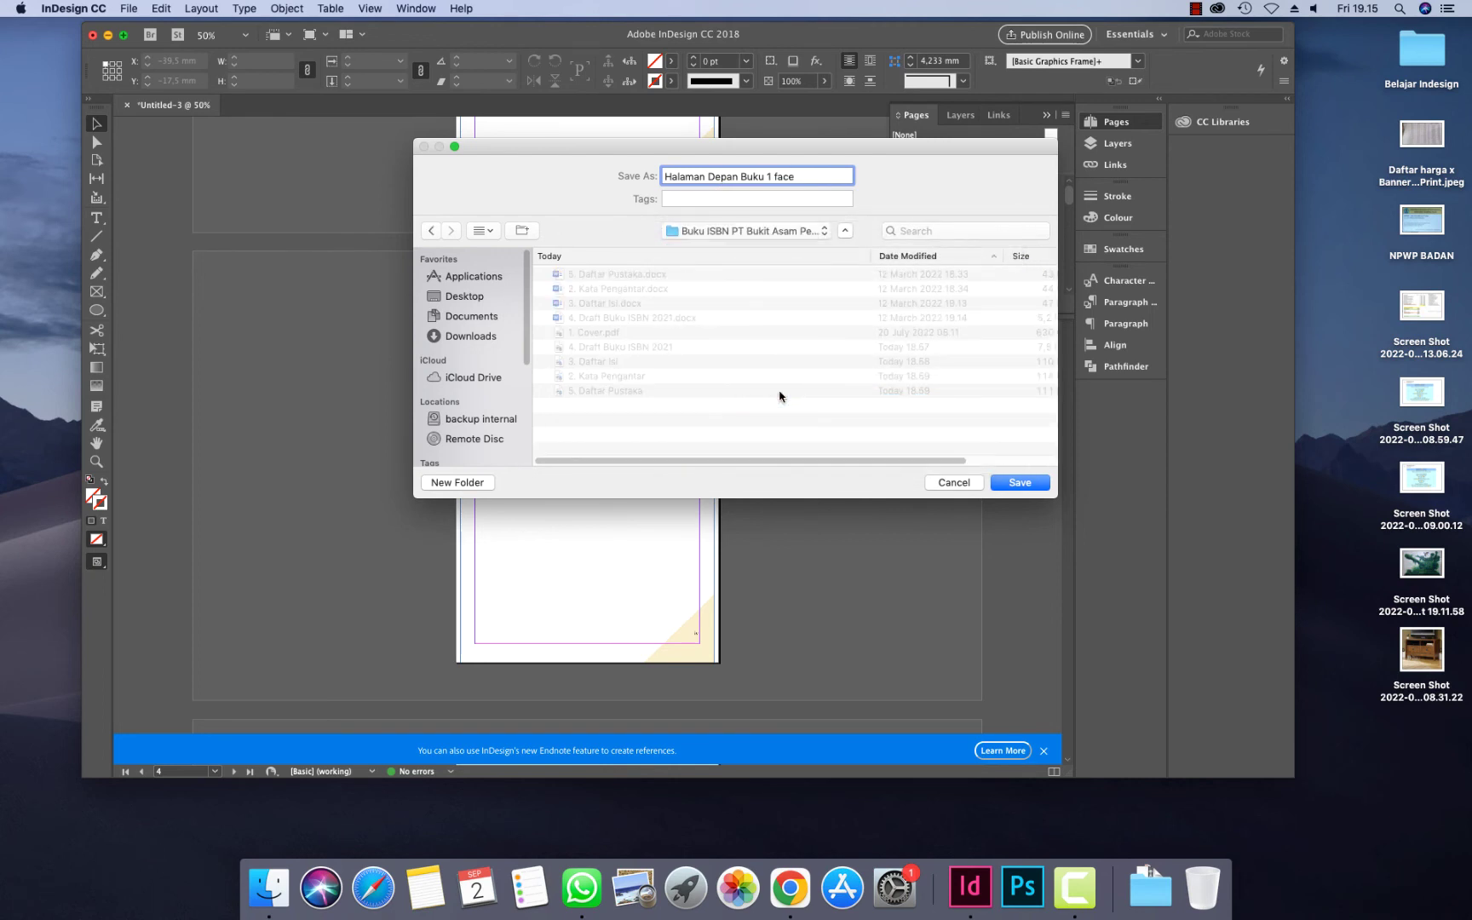
left_click(1011, 483)
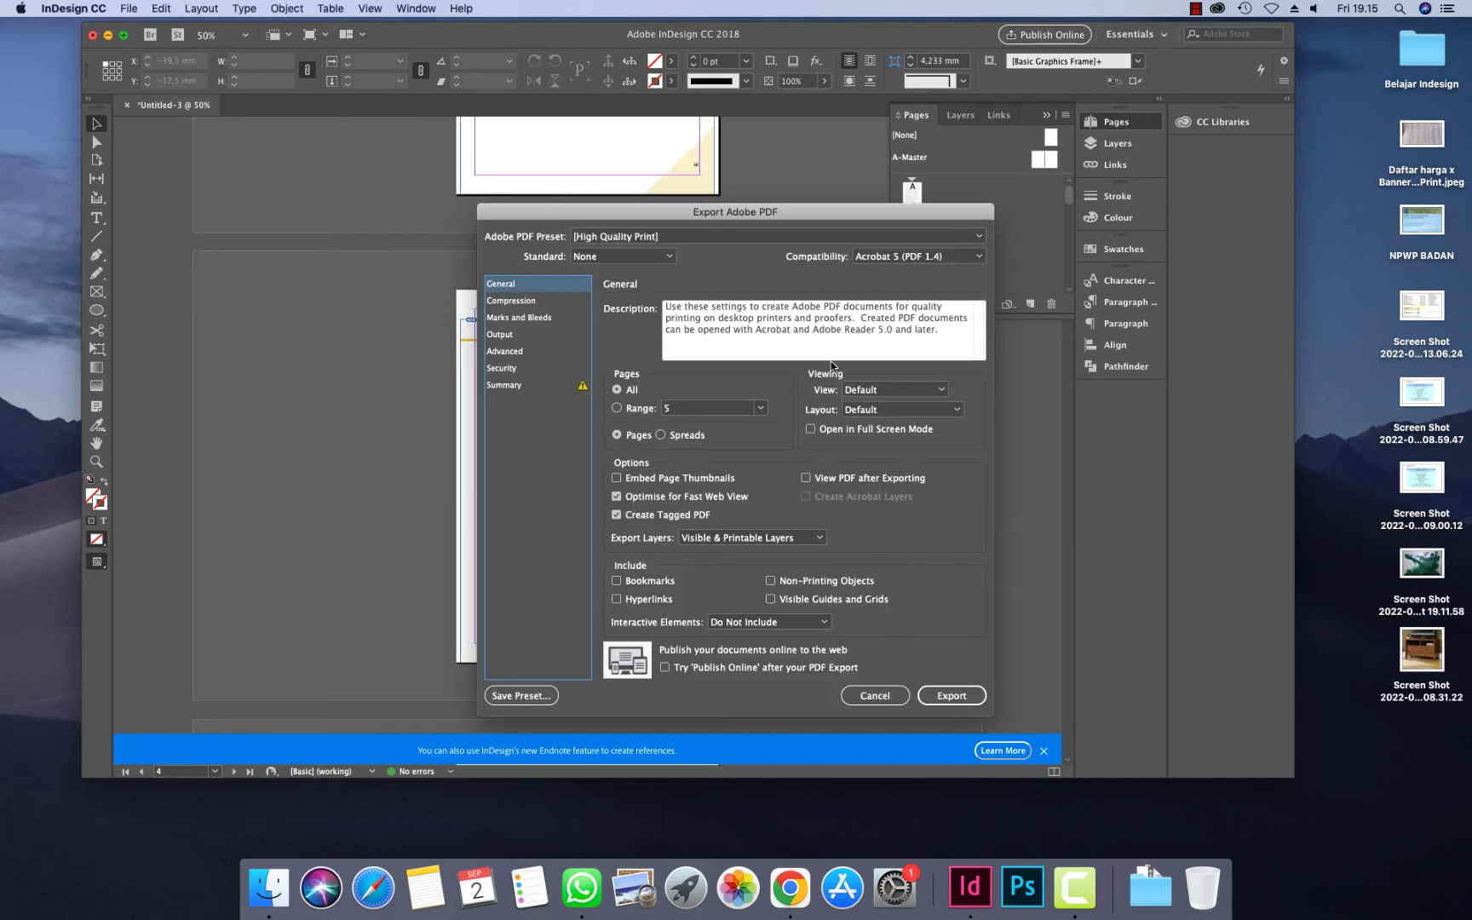
Limit the PDF export to the page range 1-5 and export it
left_click(619, 409)
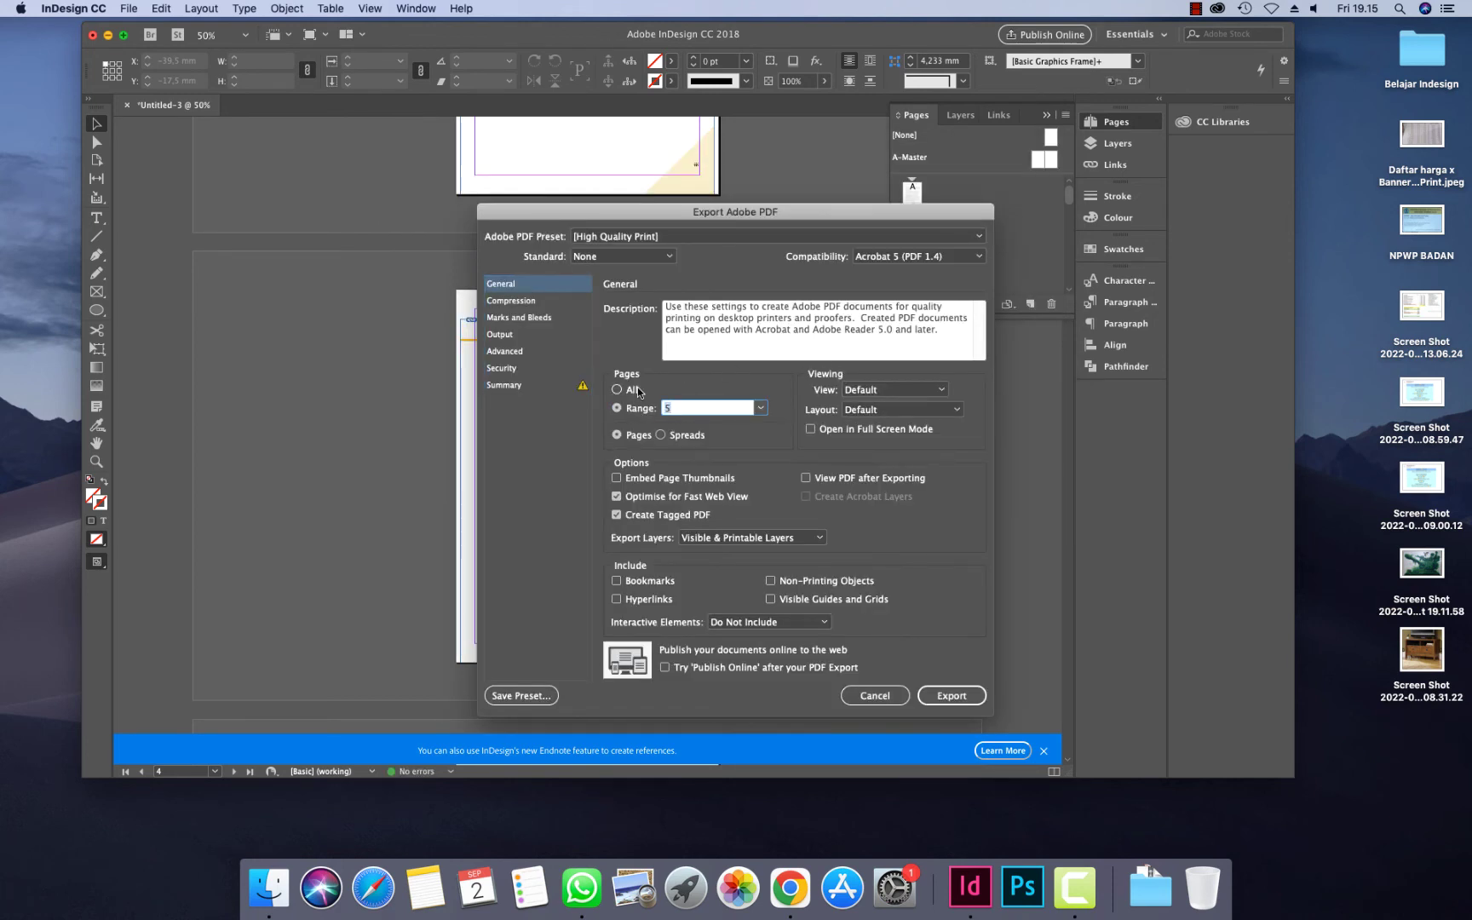
type("1-5")
left_click(925, 696)
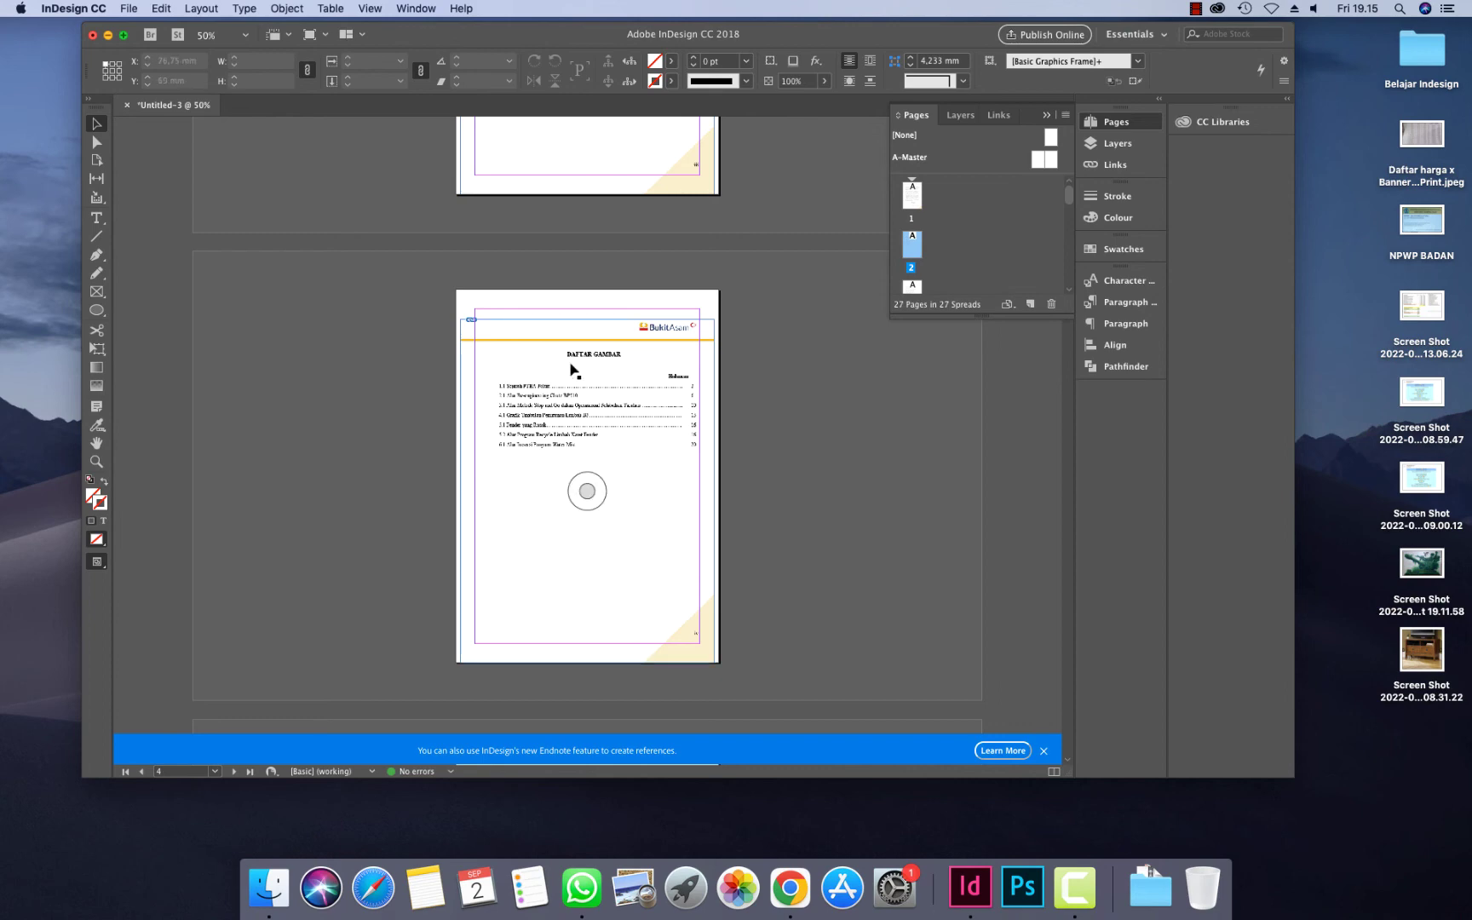
Minimise the InDesign window, switch to Finder and look through the recent files for the exported PDF
left_click(107, 35)
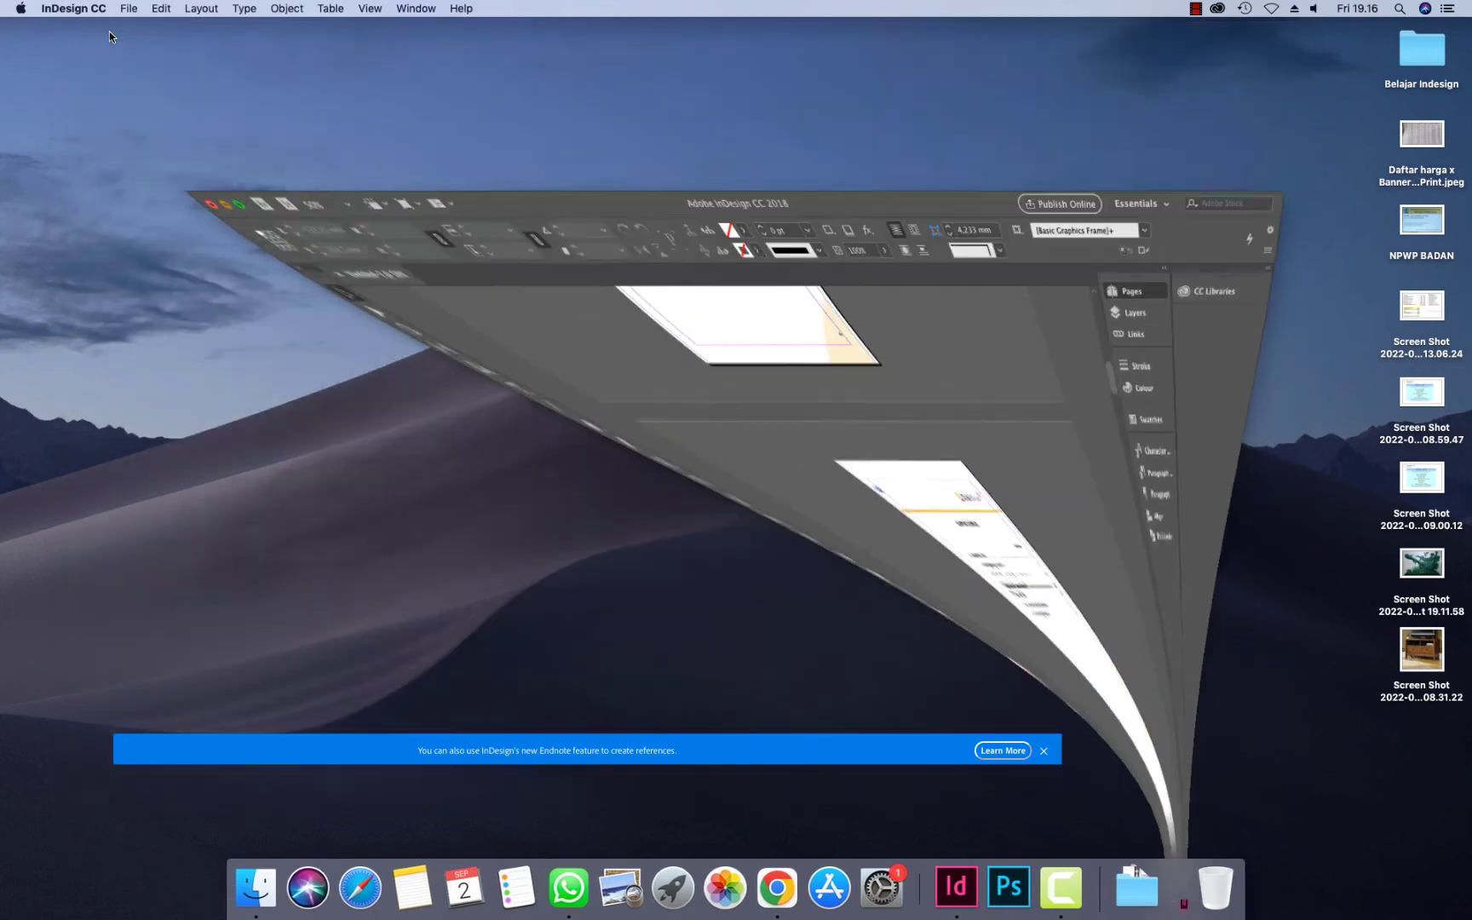
left_click(260, 902)
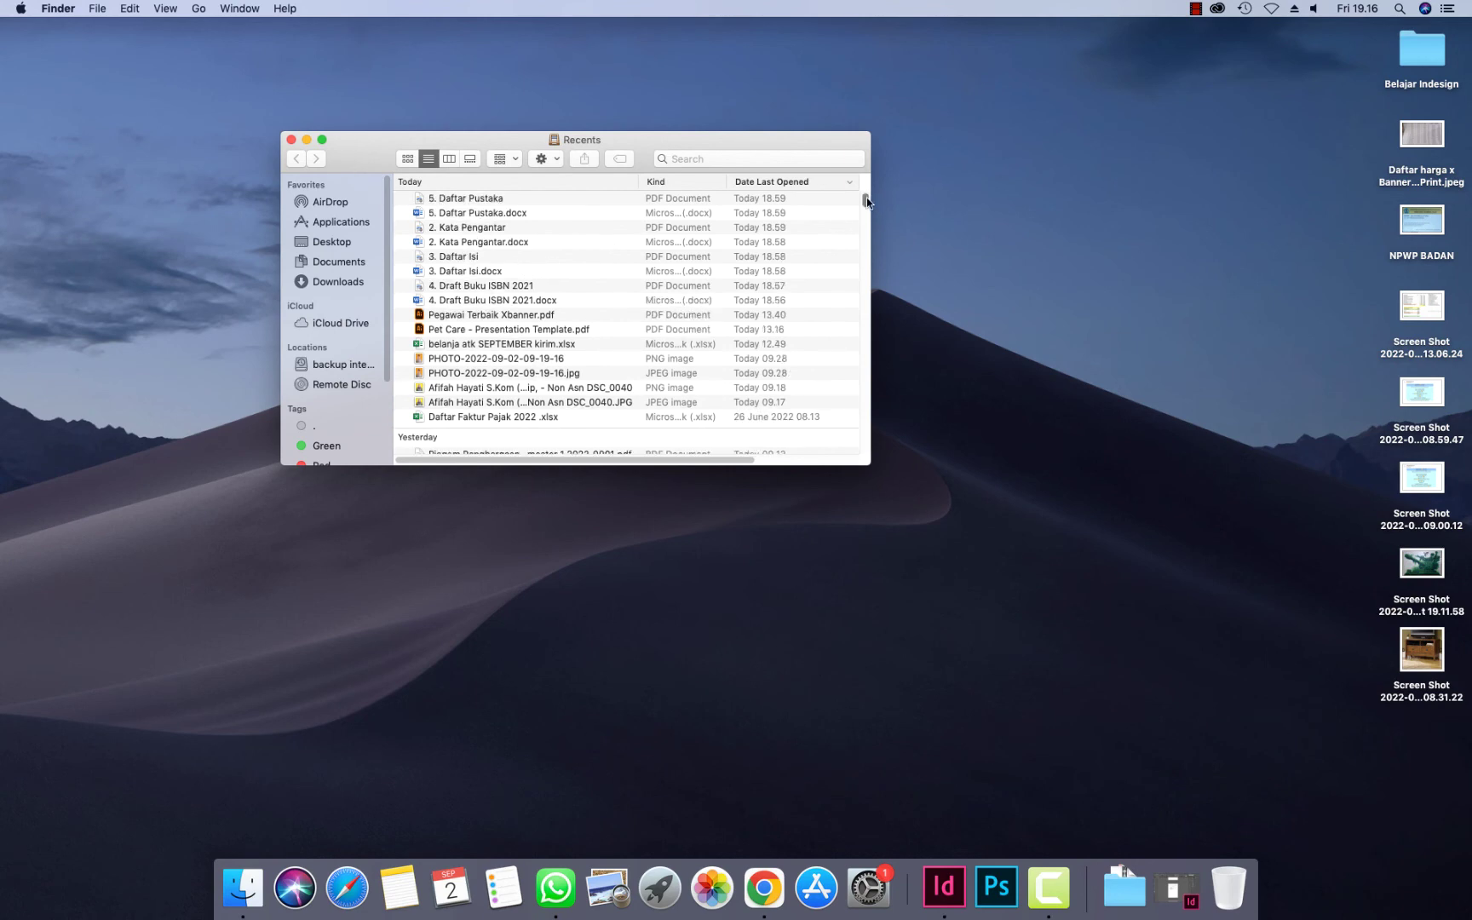
mouse_move(866, 199)
left_mouse_down()
mouse_move(864, 284)
mouse_move(862, 183)
left_mouse_up()
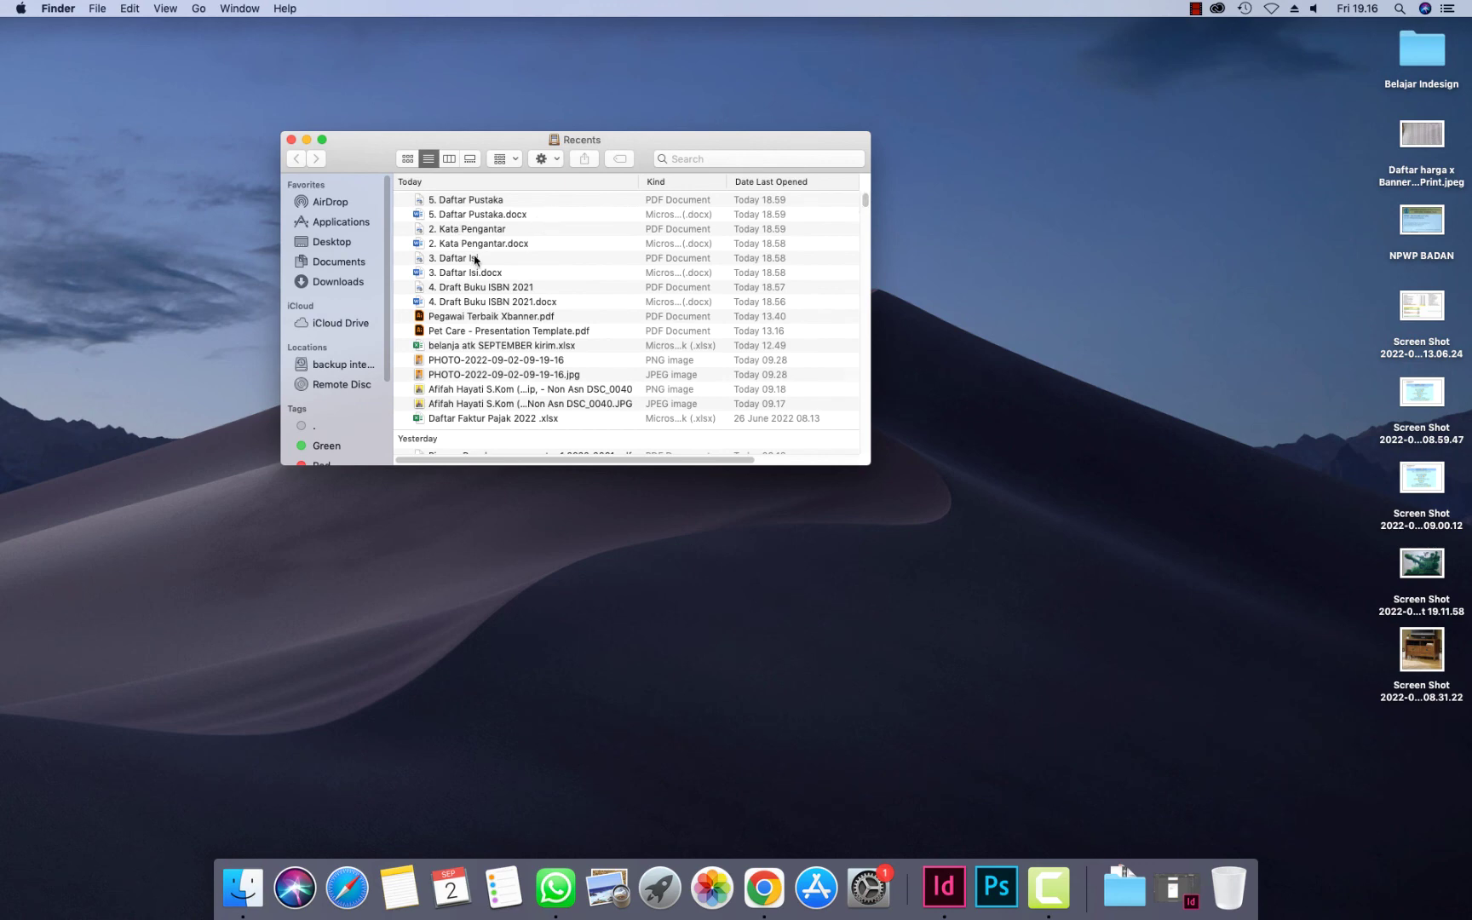
scroll(479, 266, "down", 3)
scroll(481, 262, "down", 3)
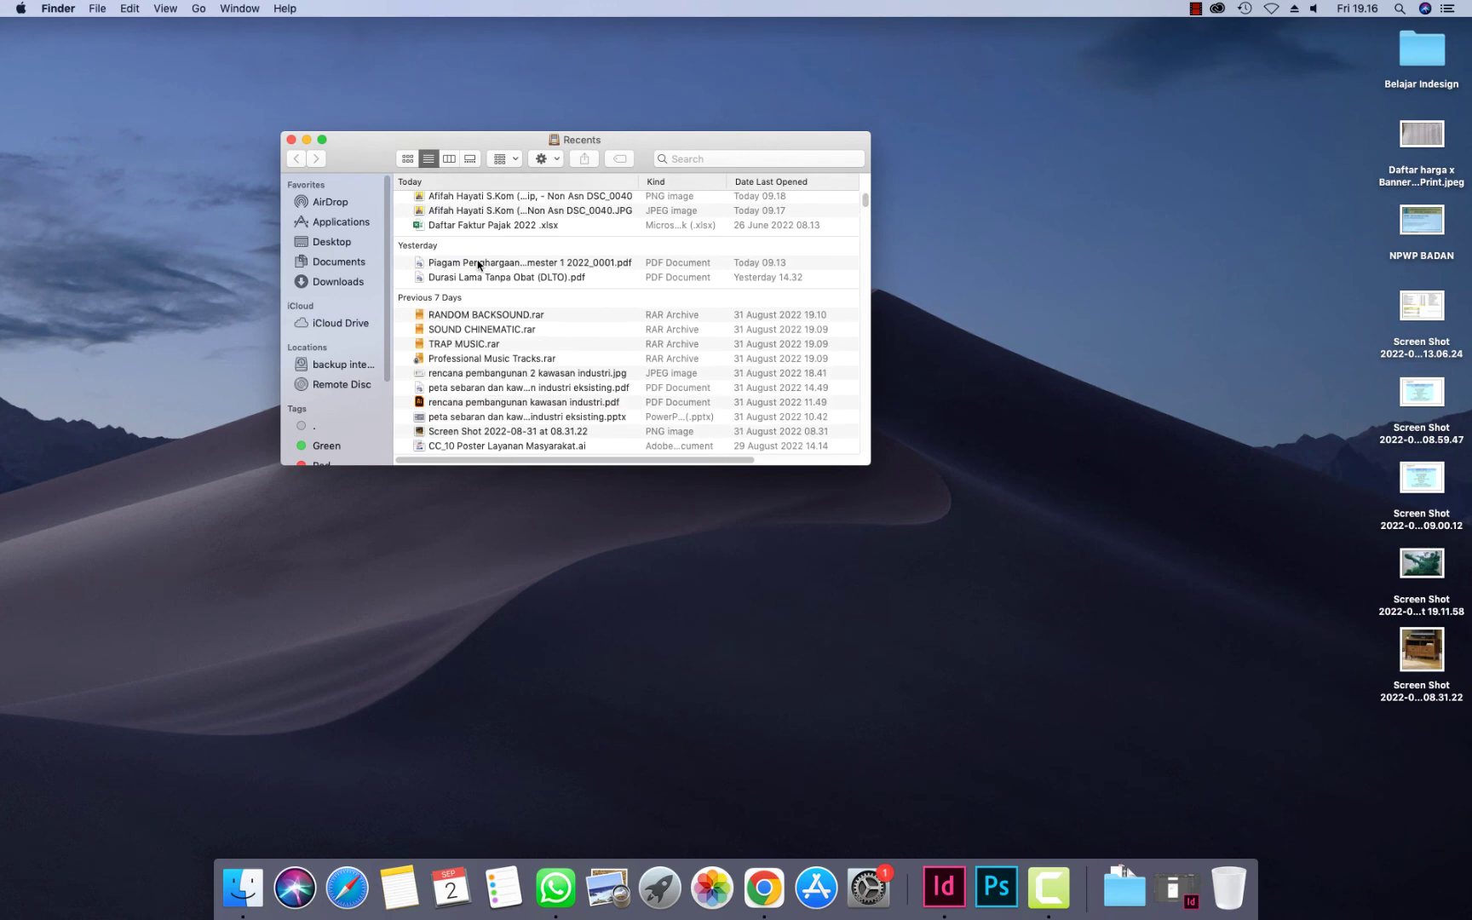
scroll(482, 262, "up", 5)
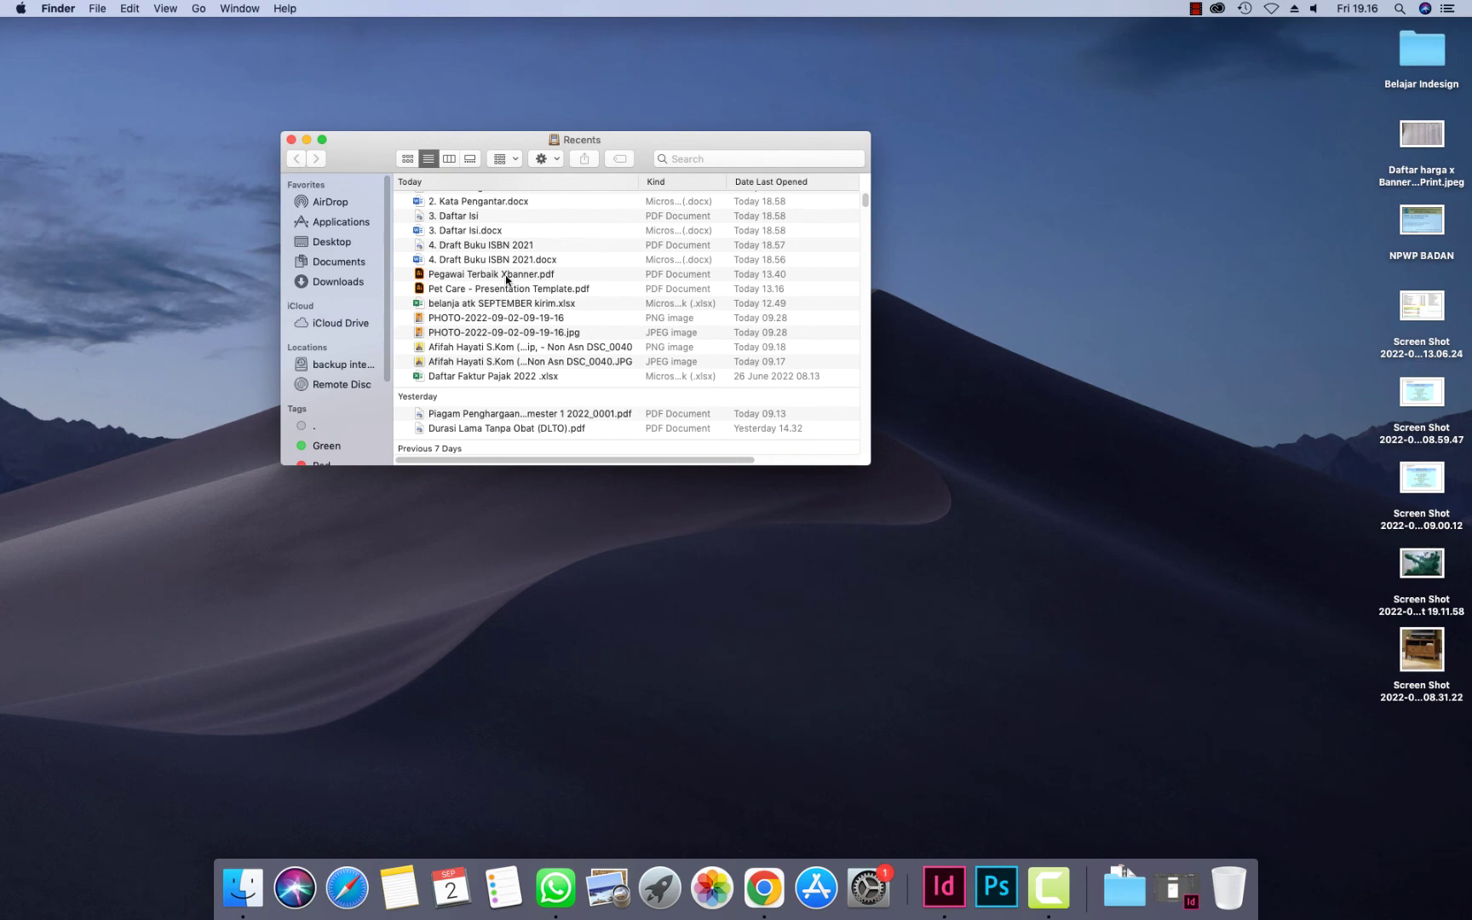
scroll(506, 278, "up", 3)
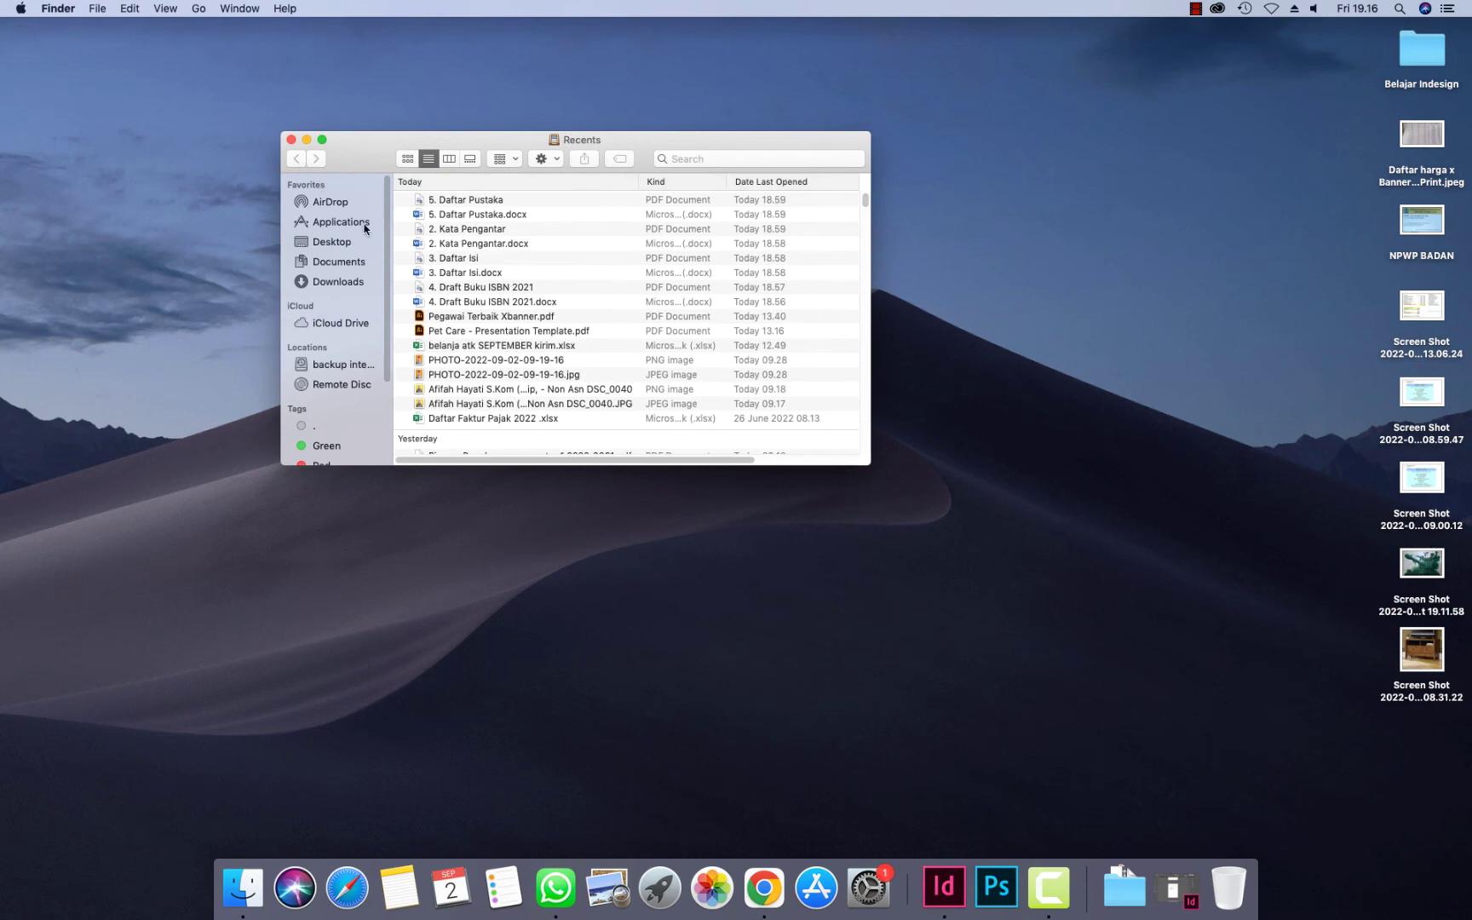
Open the Buku ISBN PT Bukit Asam Pelabuhan Tarahan folder inside the UNDIP teknik lingkungan folder in Documents
left_click(341, 270)
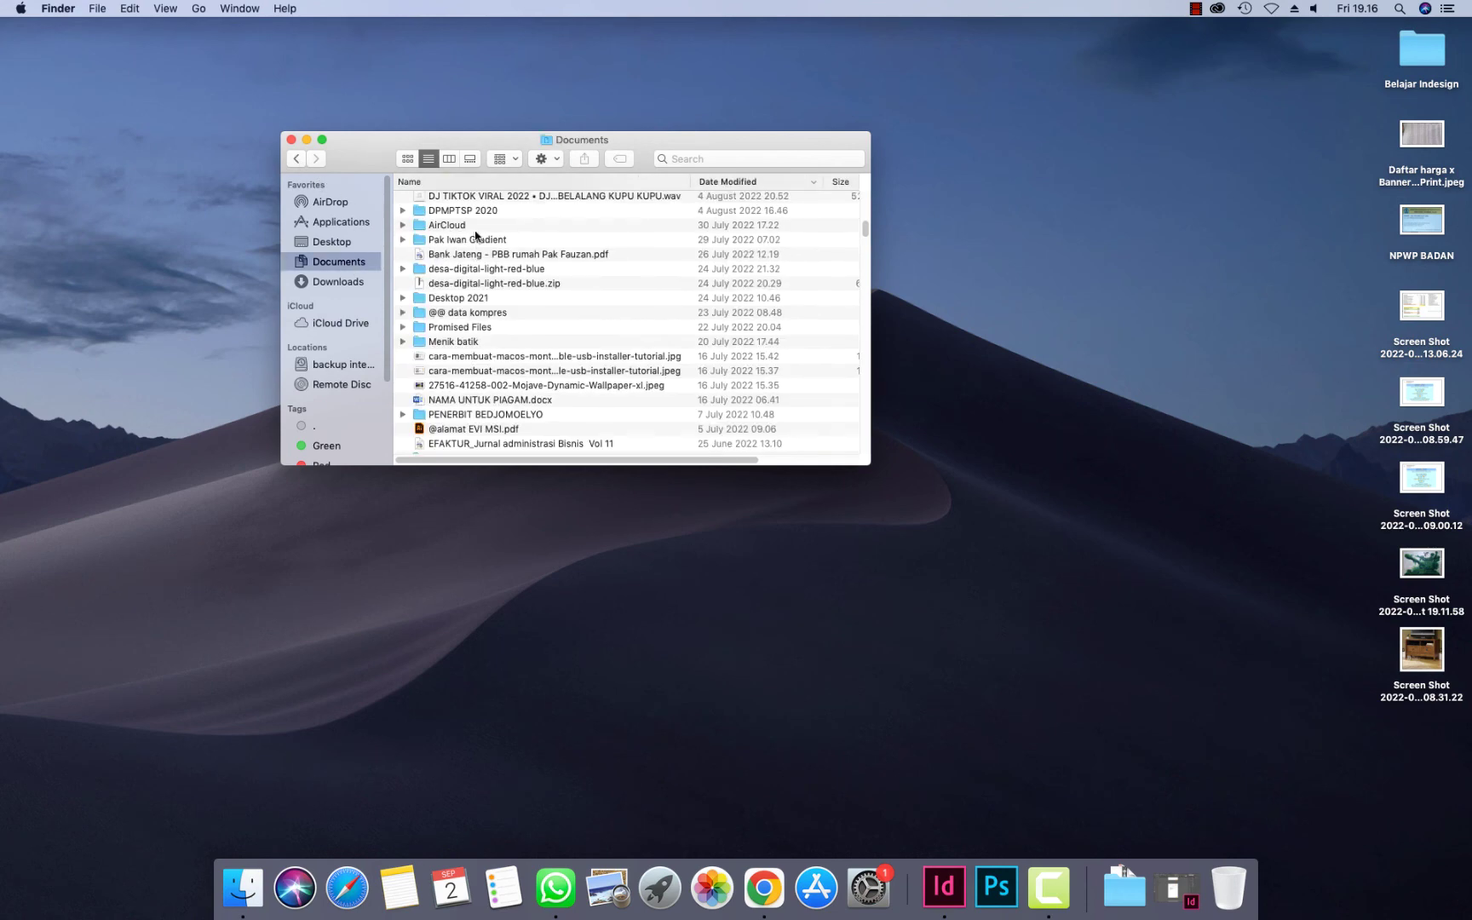
scroll(482, 240, "up", 10)
scroll(484, 239, "up", 5)
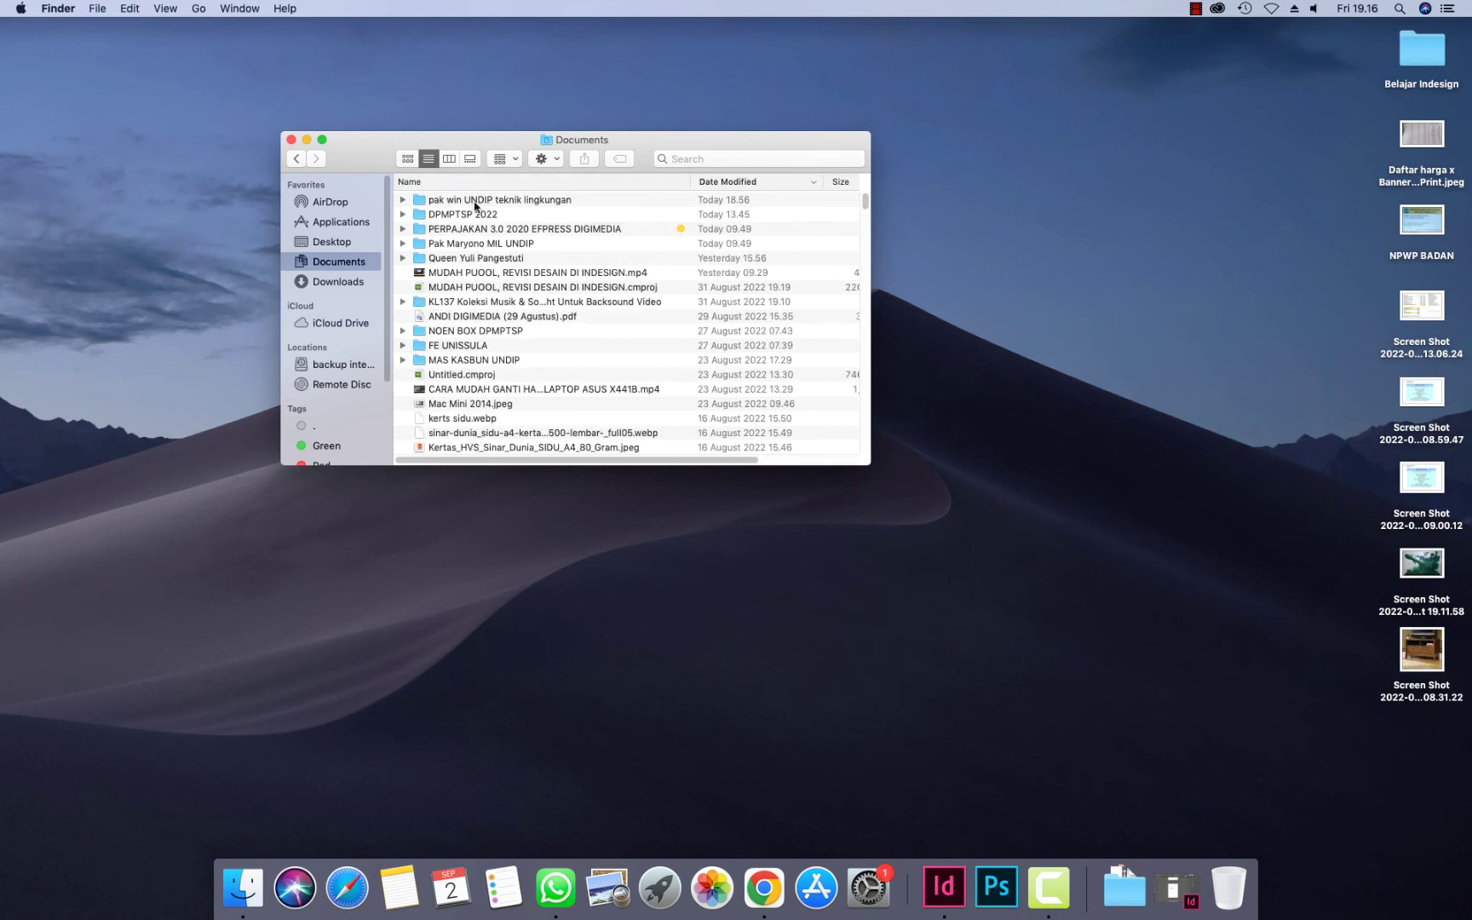
double_click(474, 202)
scroll(500, 214, "up", 5)
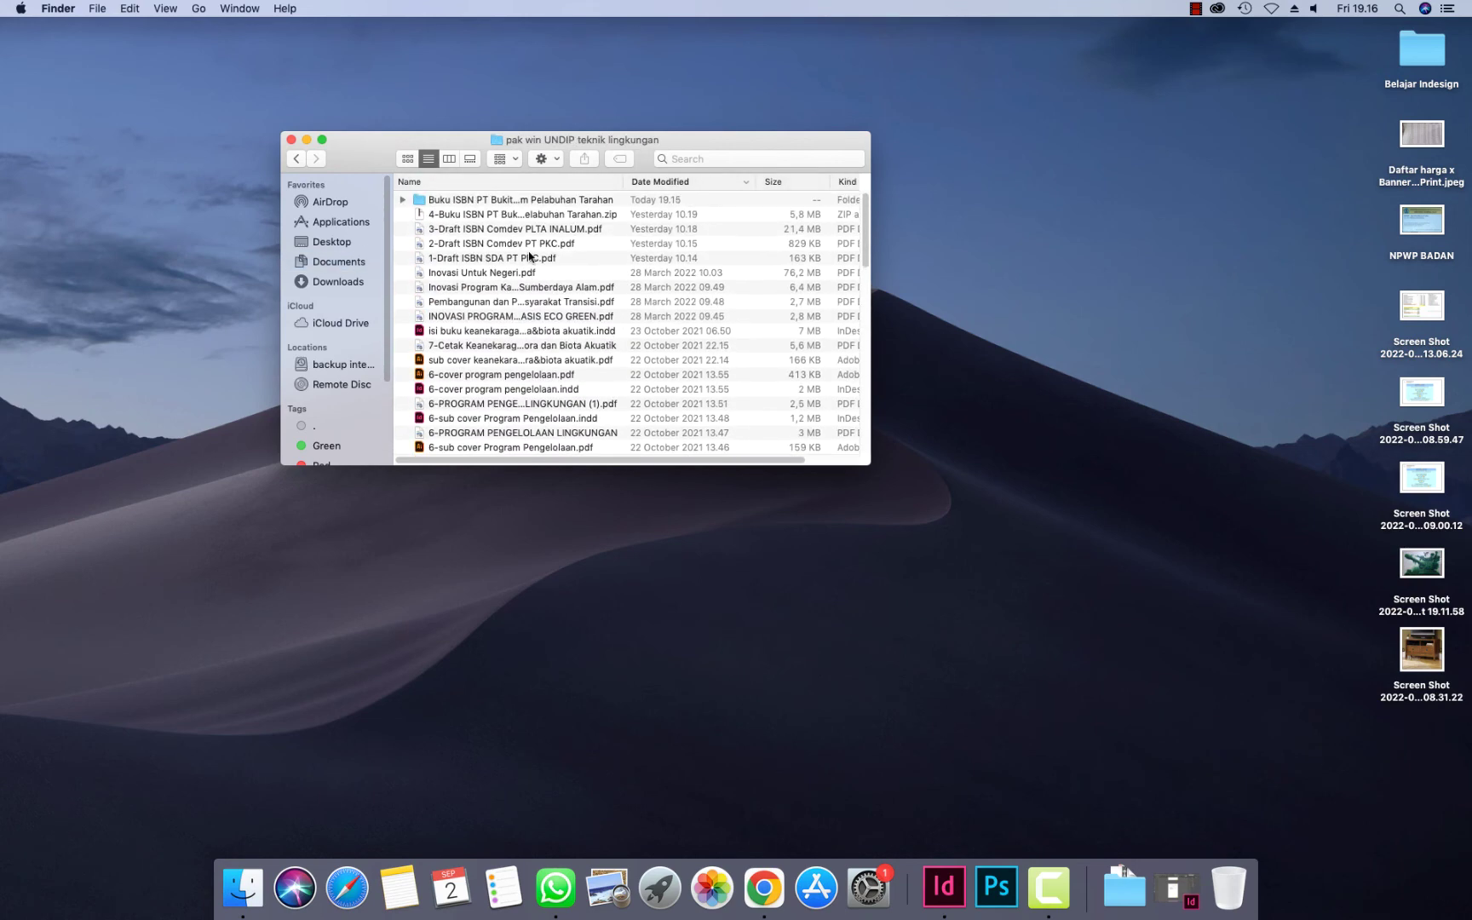
left_click(478, 202)
key("super+Down")
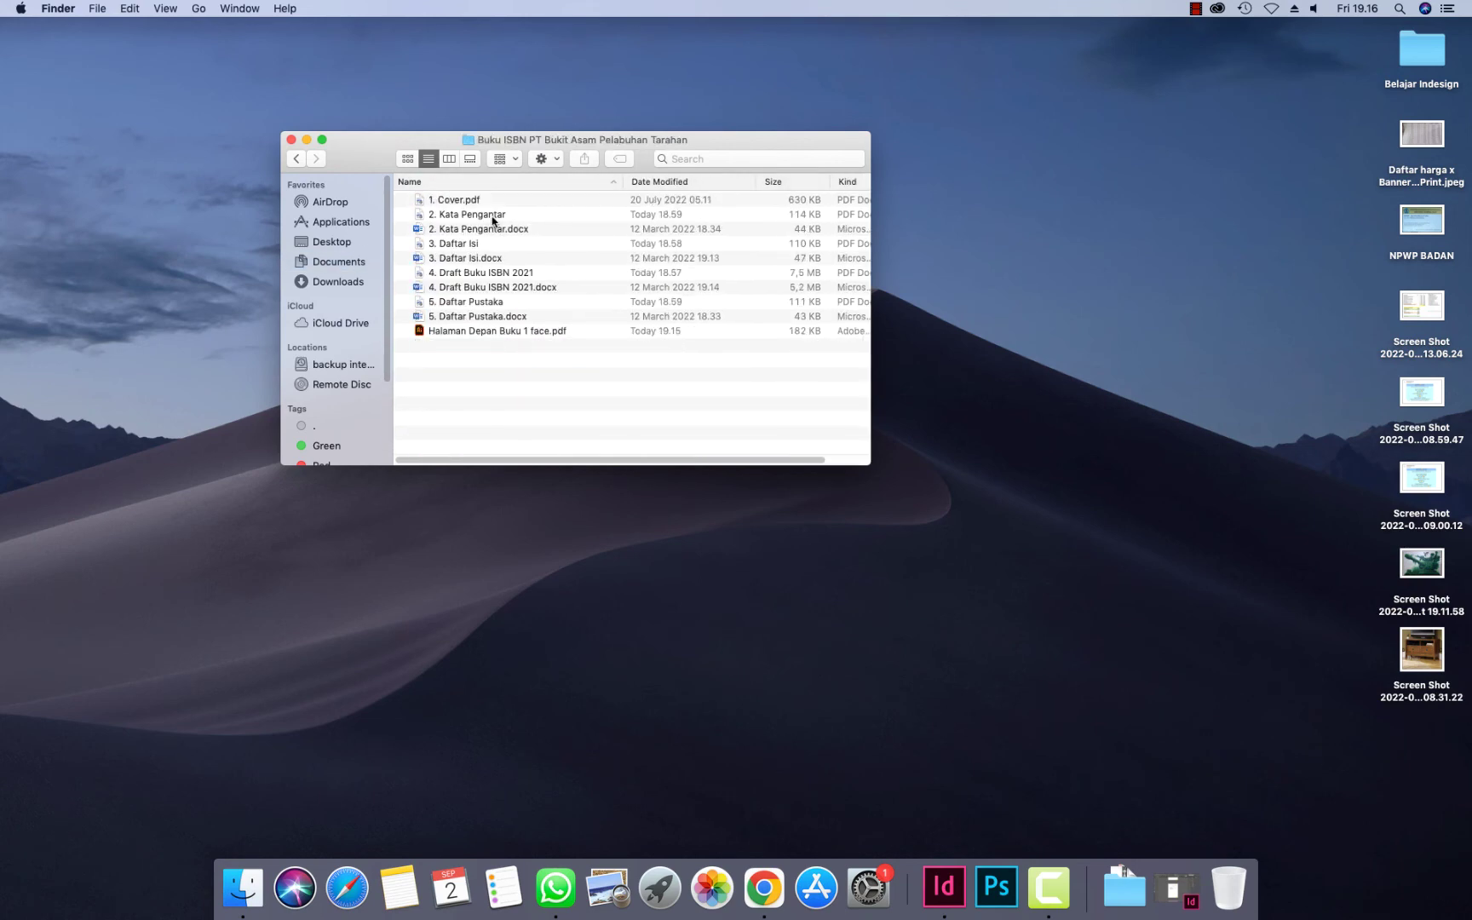
Open Halaman Depan Buku 1 face.pdf in Preview and move its window toward the middle of the desktop
left_click(517, 332)
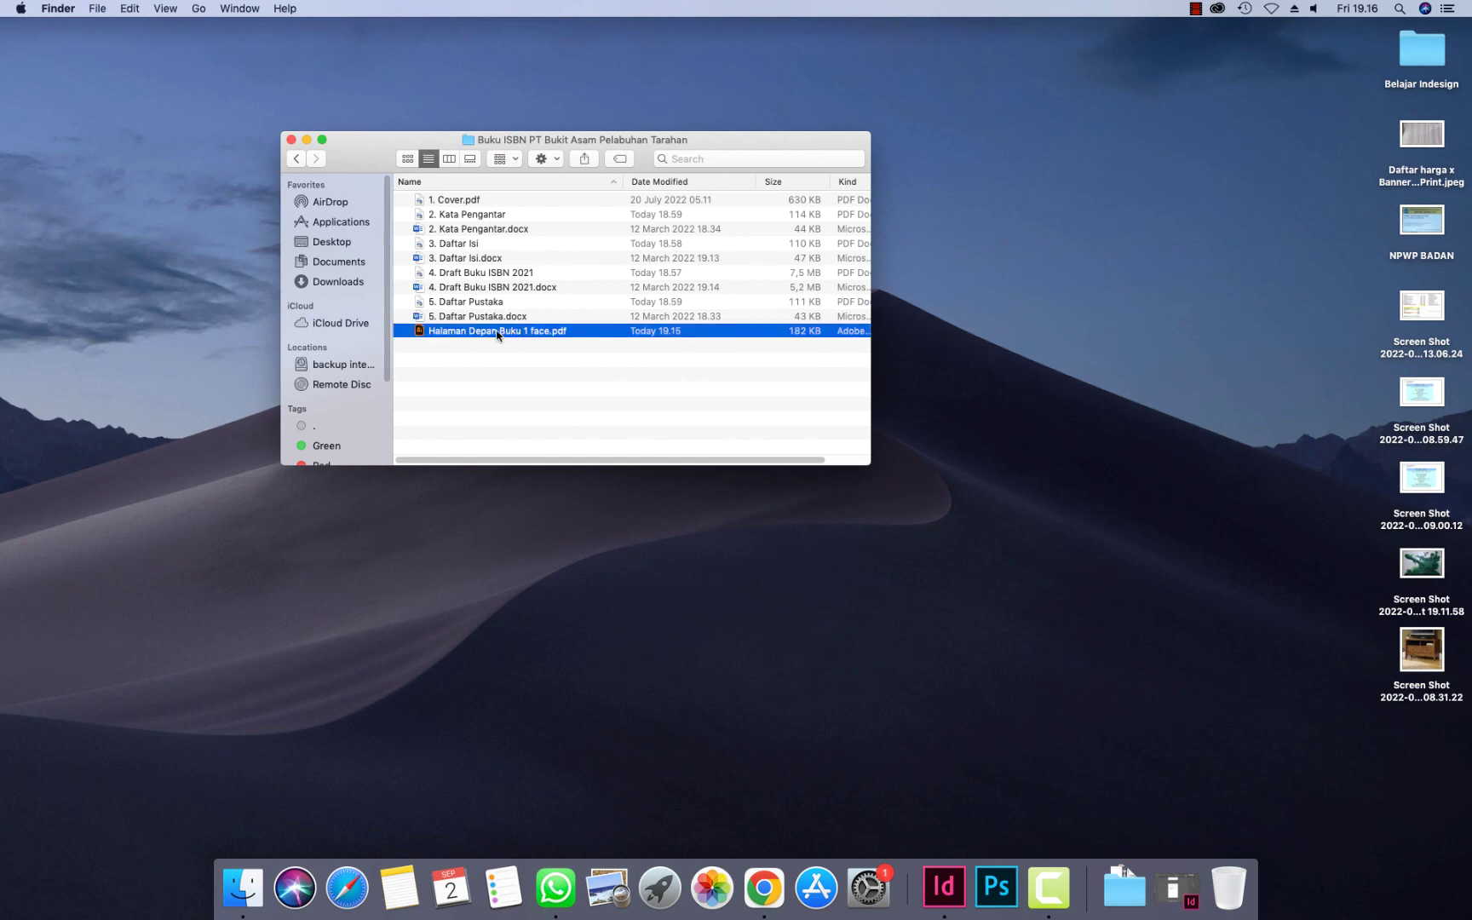
left_click_drag(500, 335, 608, 873)
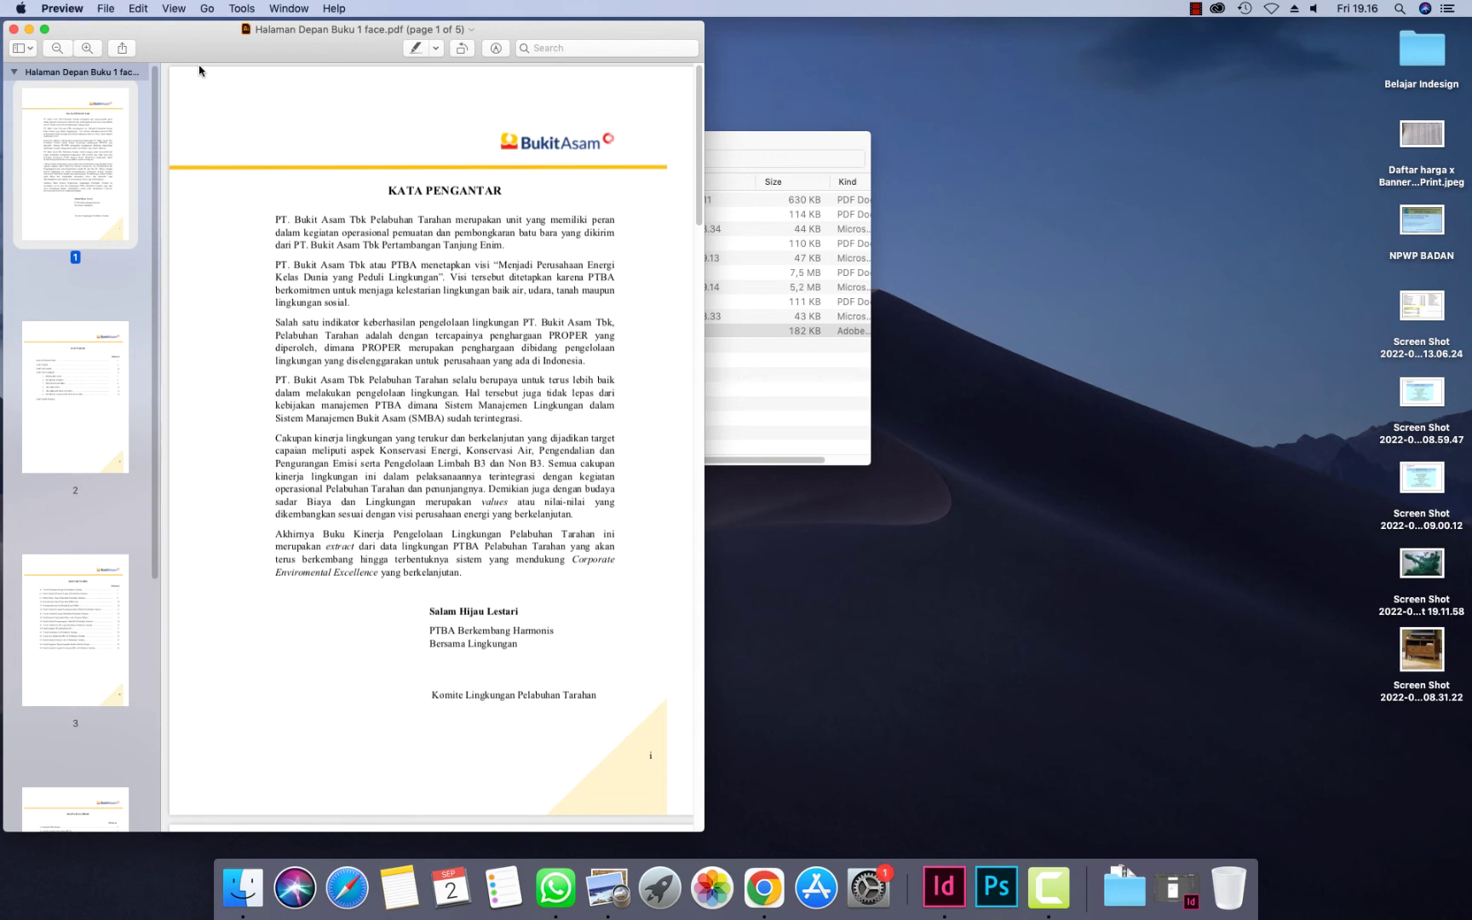
left_click_drag(203, 47, 499, 73)
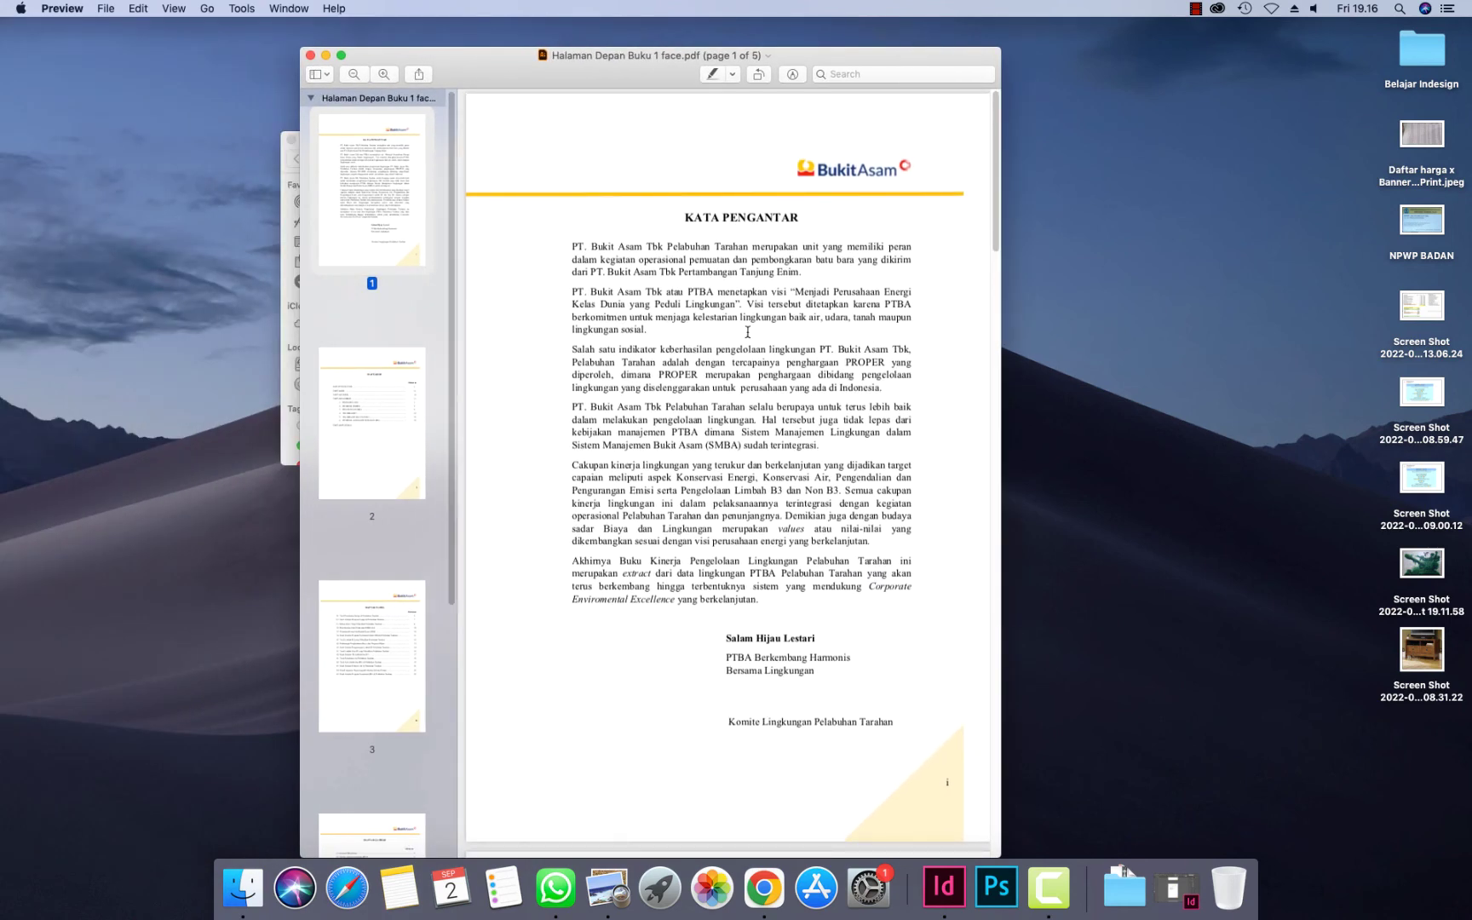
Look through the exported front-matter pages from Kata Pengantar to Daftar Gambar, checking their layout and page numbers
scroll(748, 331, "down", 6)
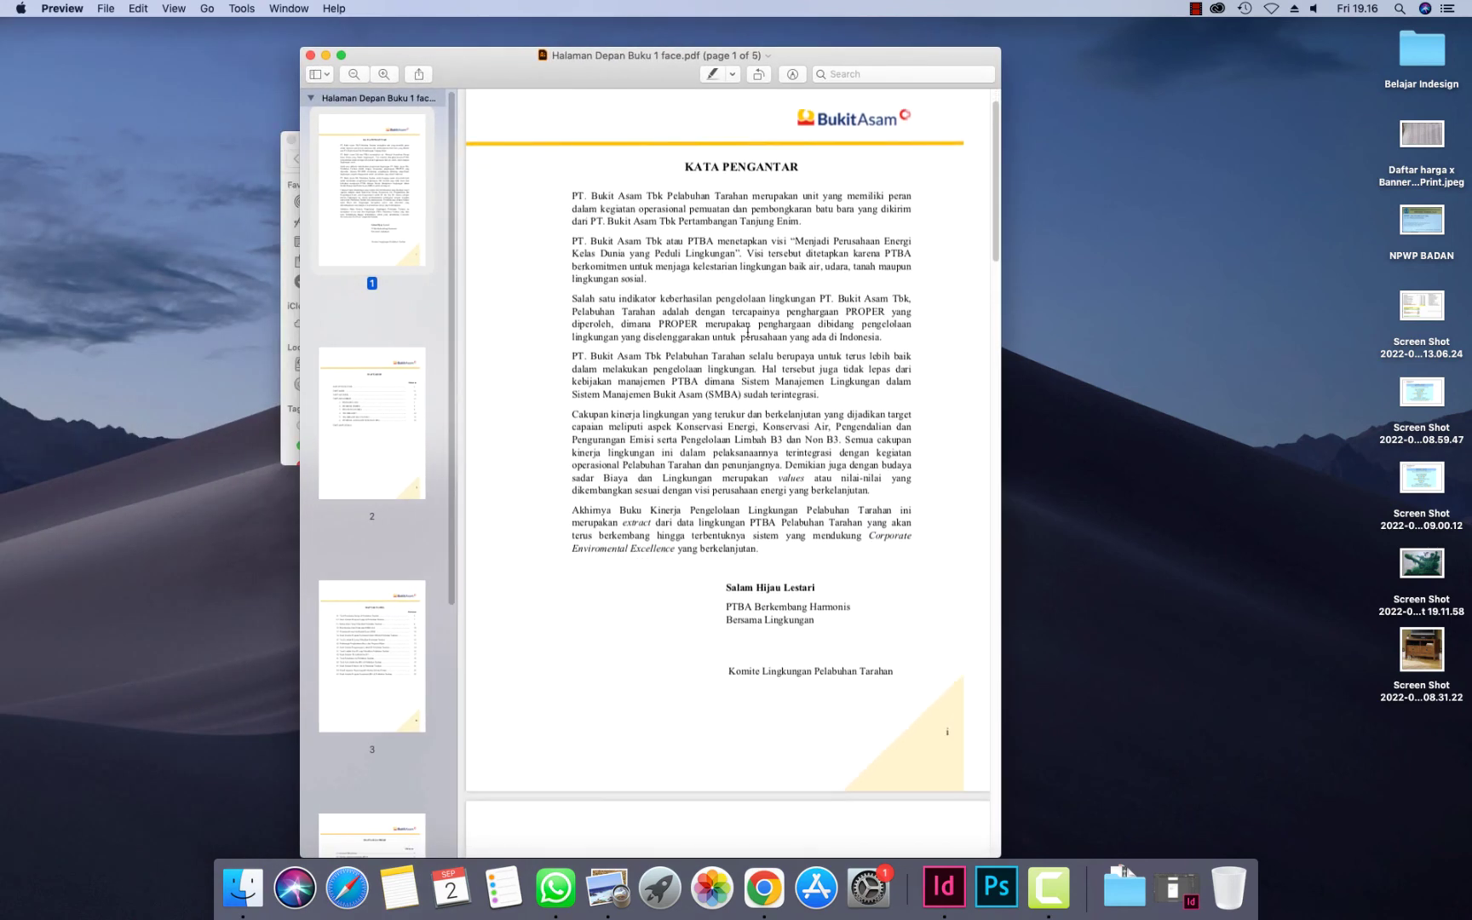
scroll(748, 332, "down", 10)
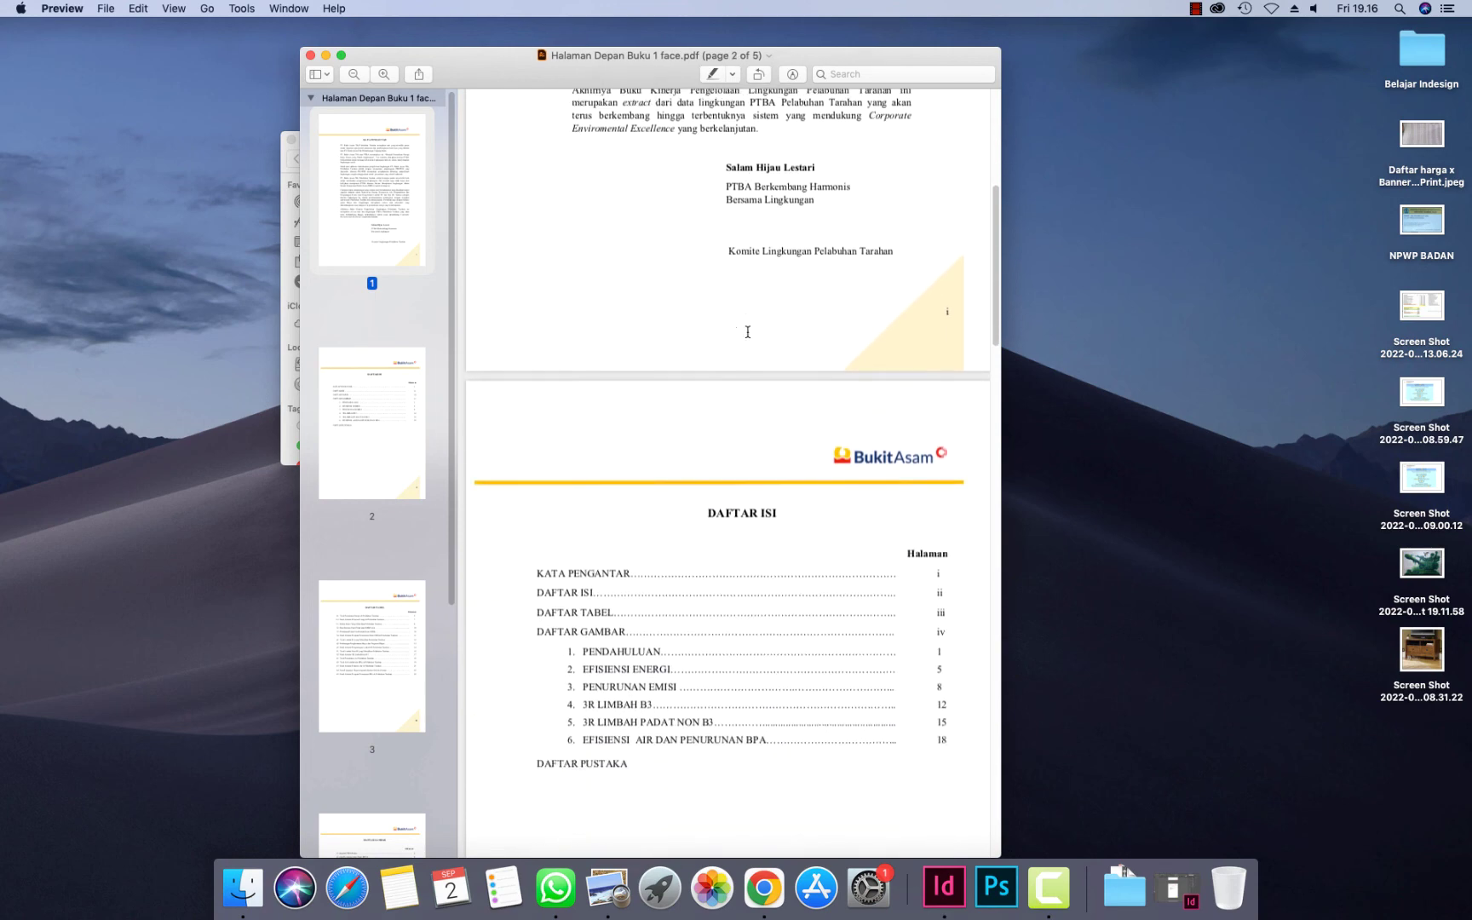
scroll(748, 332, "down", 10)
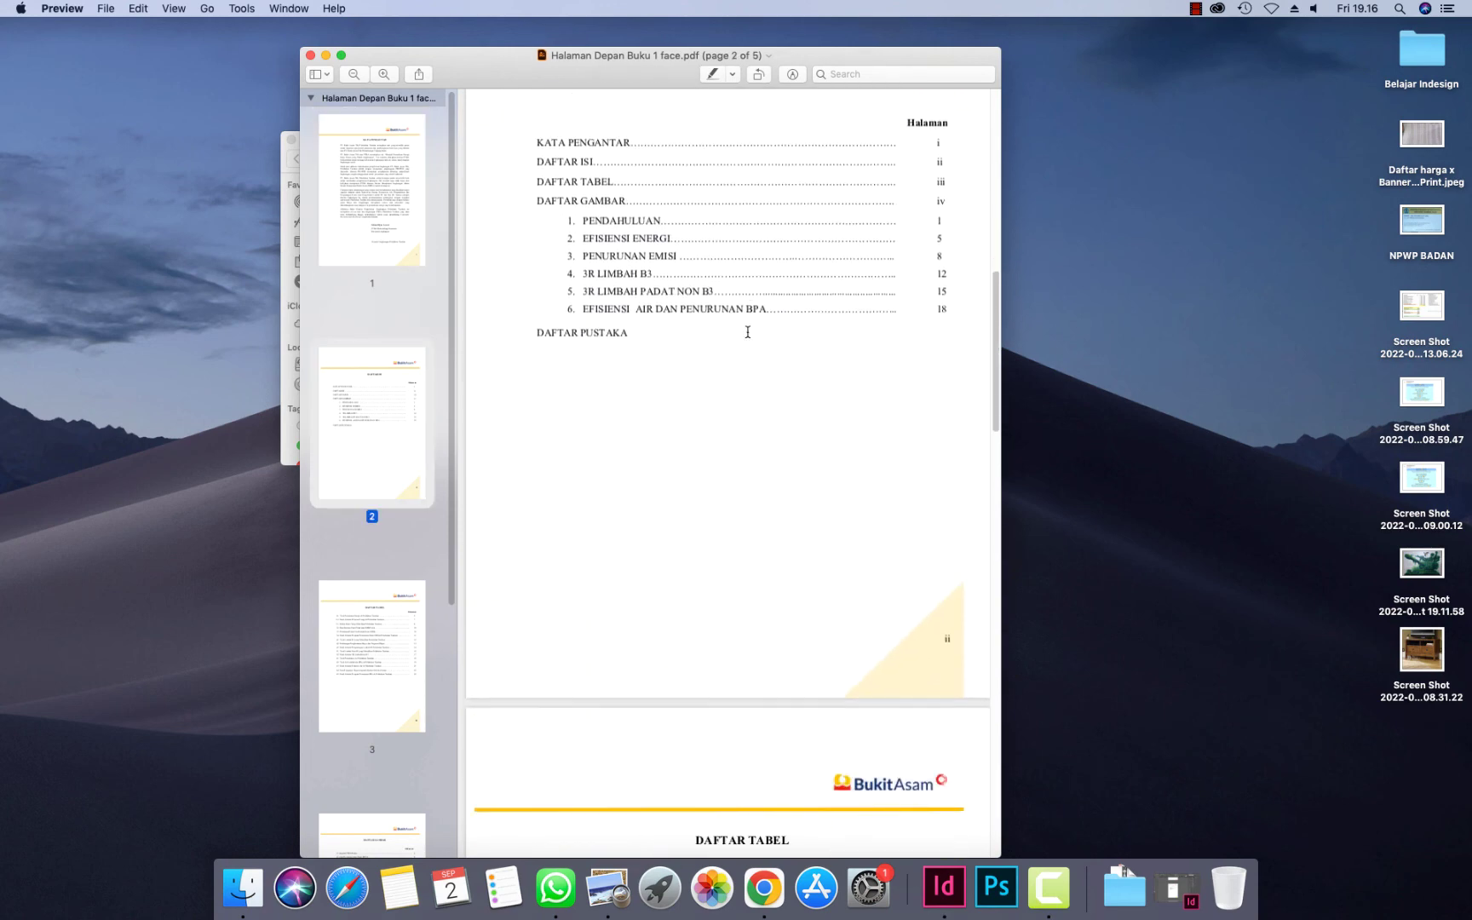
scroll(748, 331, "down", 10)
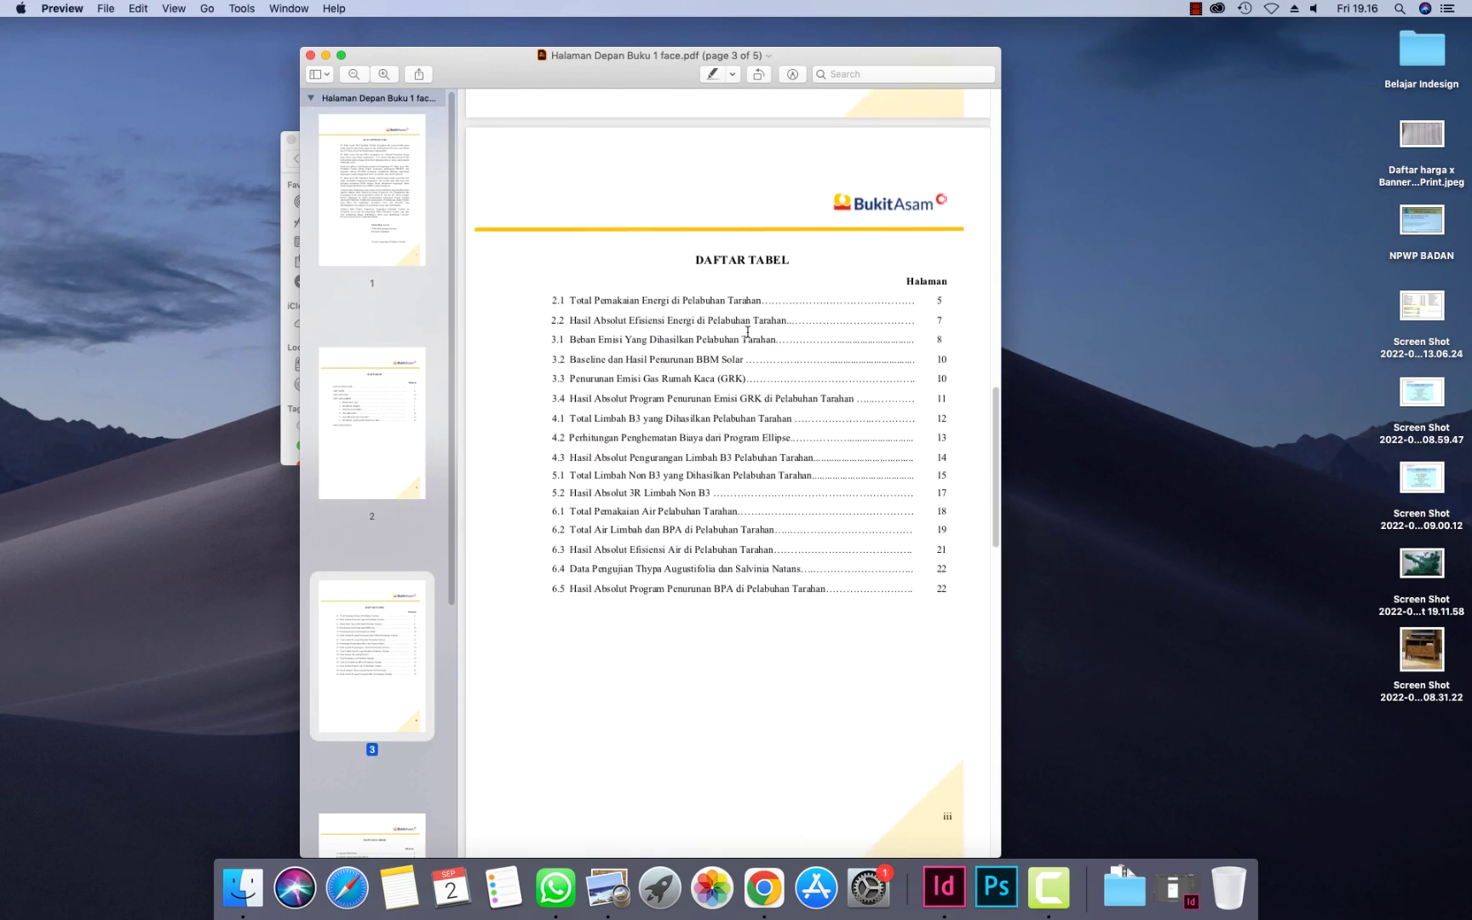
scroll(749, 331, "down", 8)
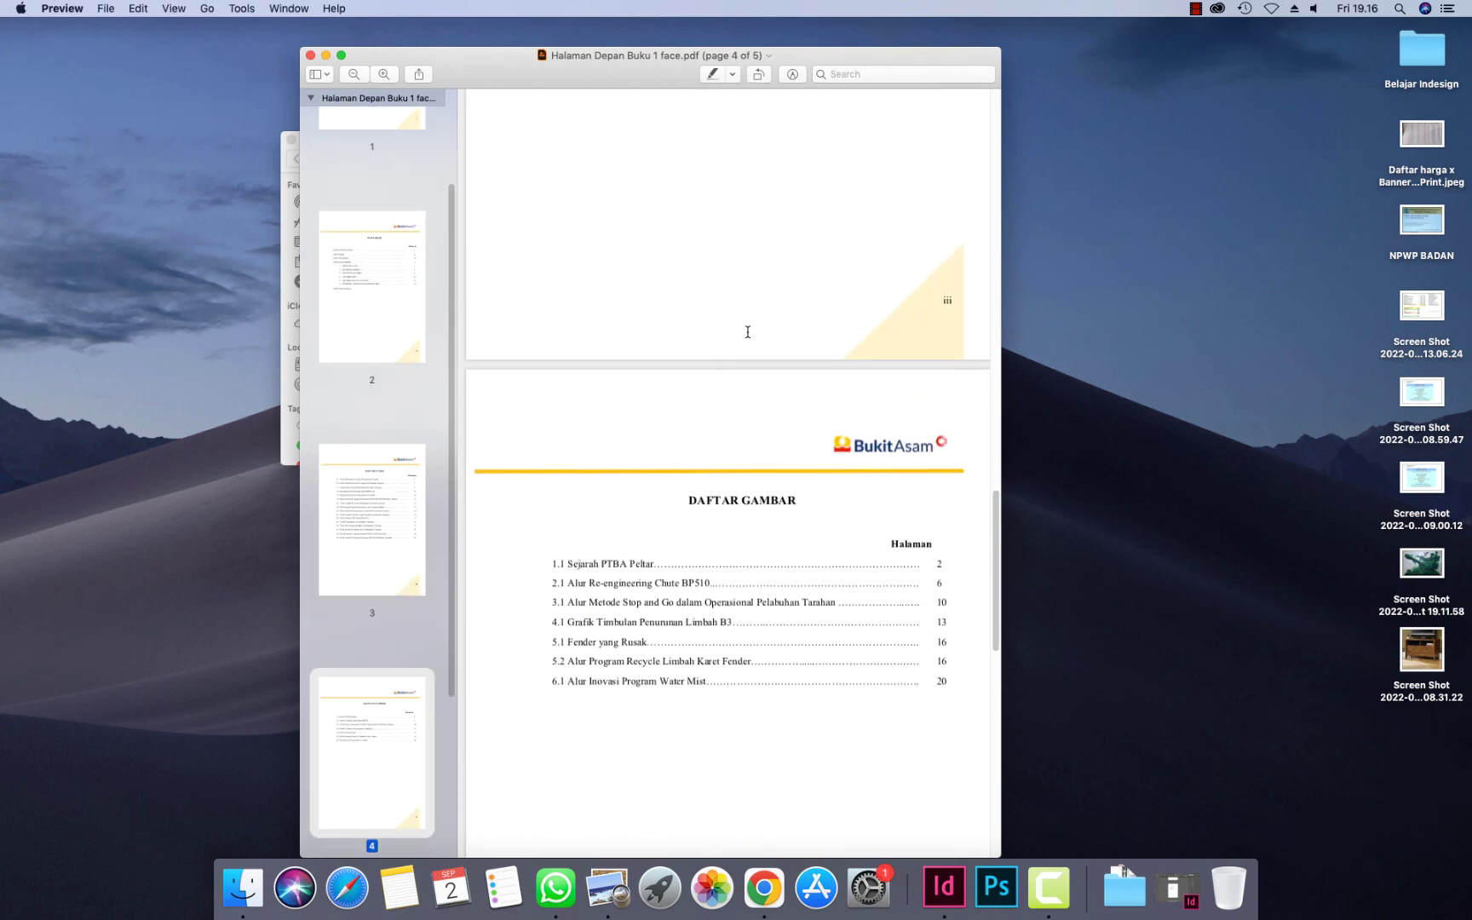
scroll(748, 332, "down", 4)
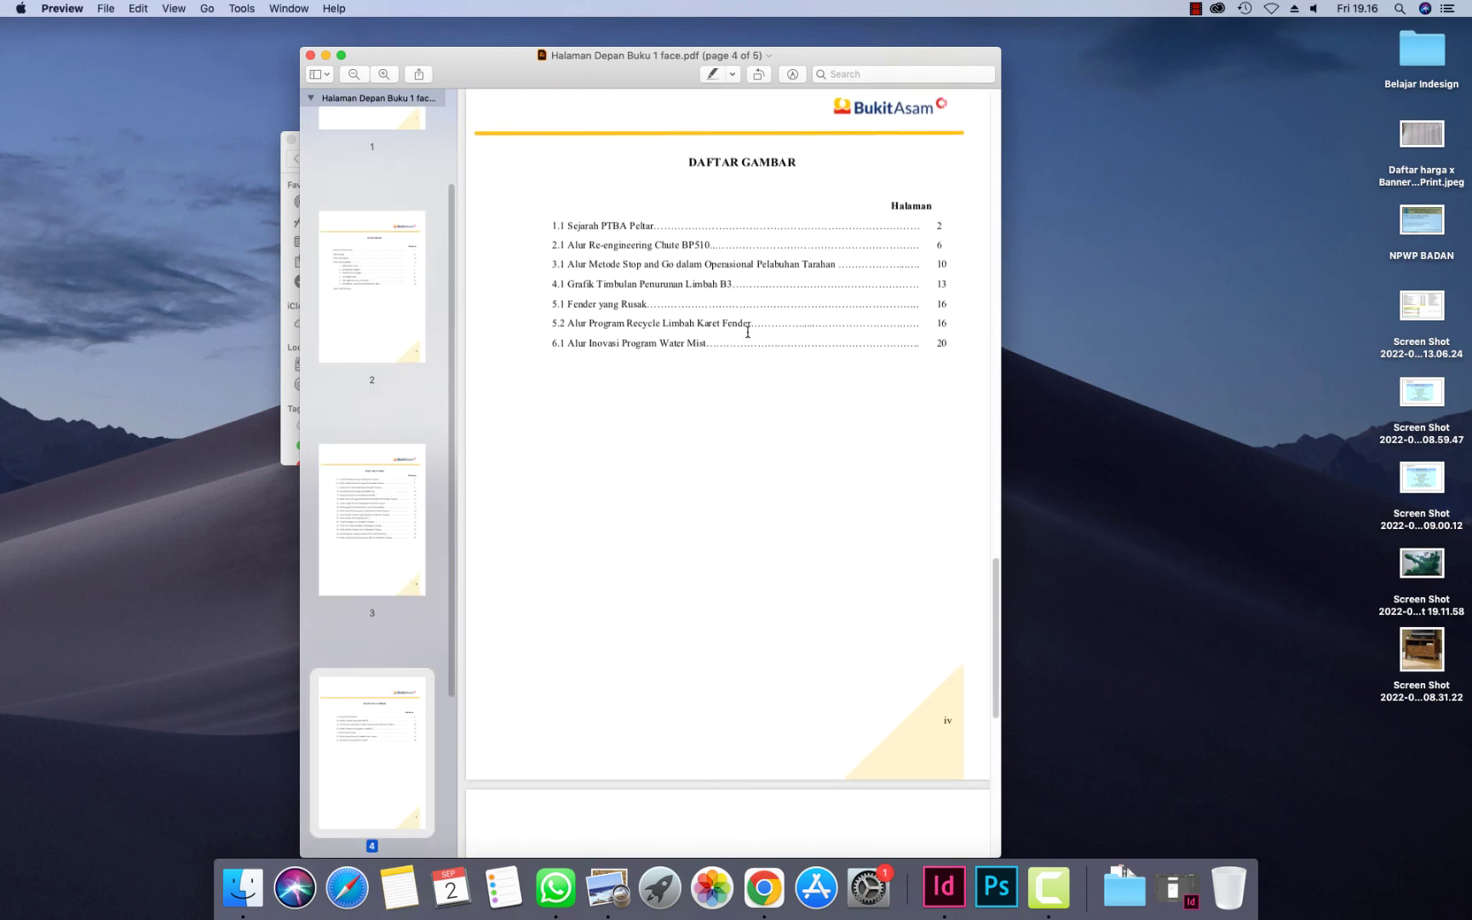
Delete the blank fifth page from the PDF and save the file
scroll(749, 332, "down", 7)
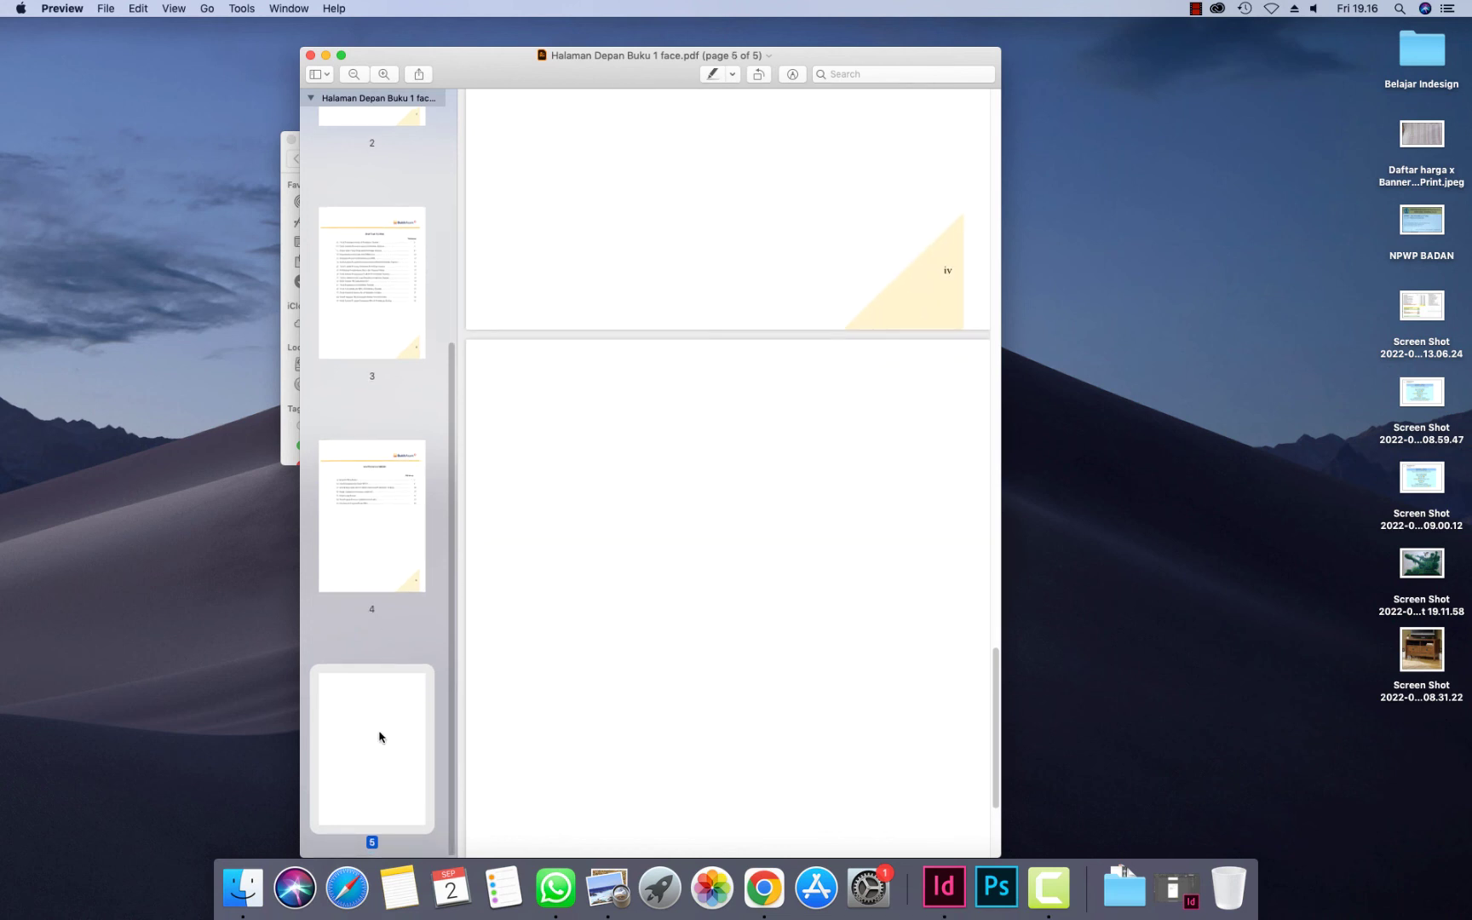
key("Delete")
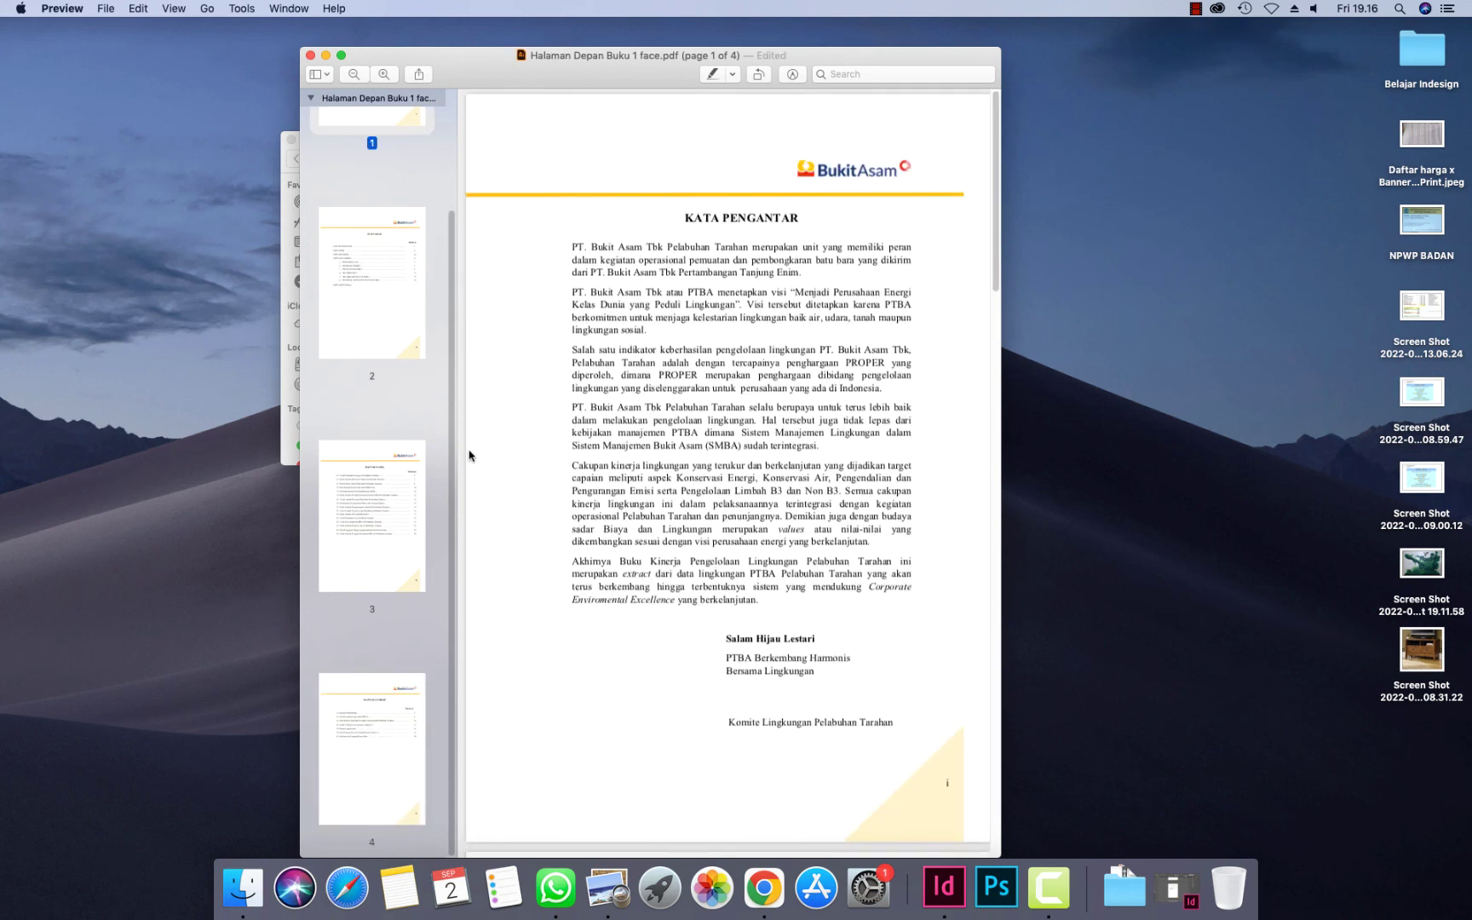
left_click(111, 9)
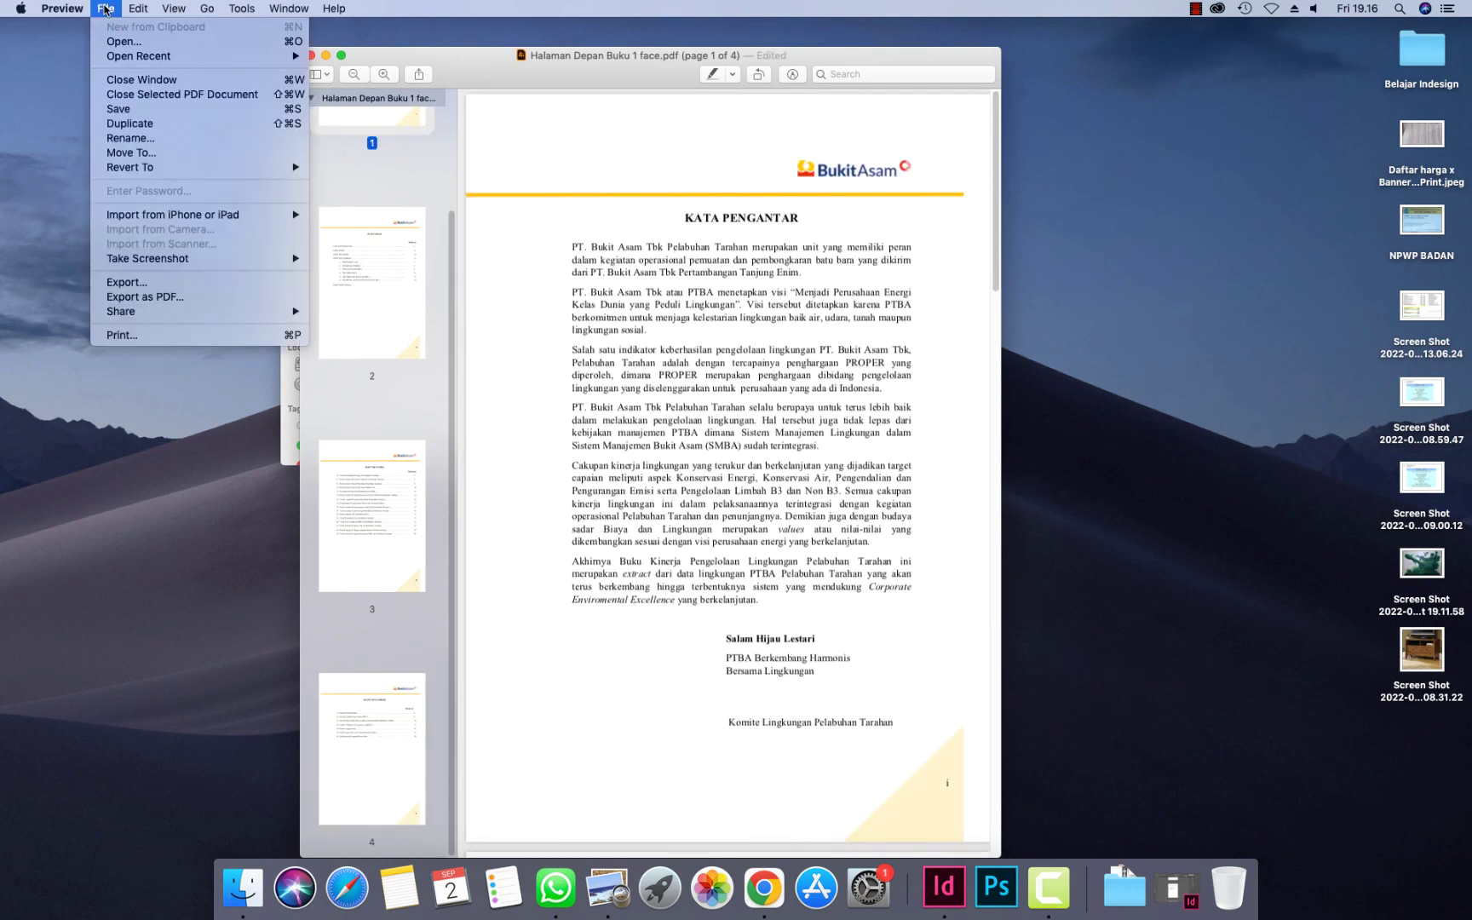
left_click(128, 109)
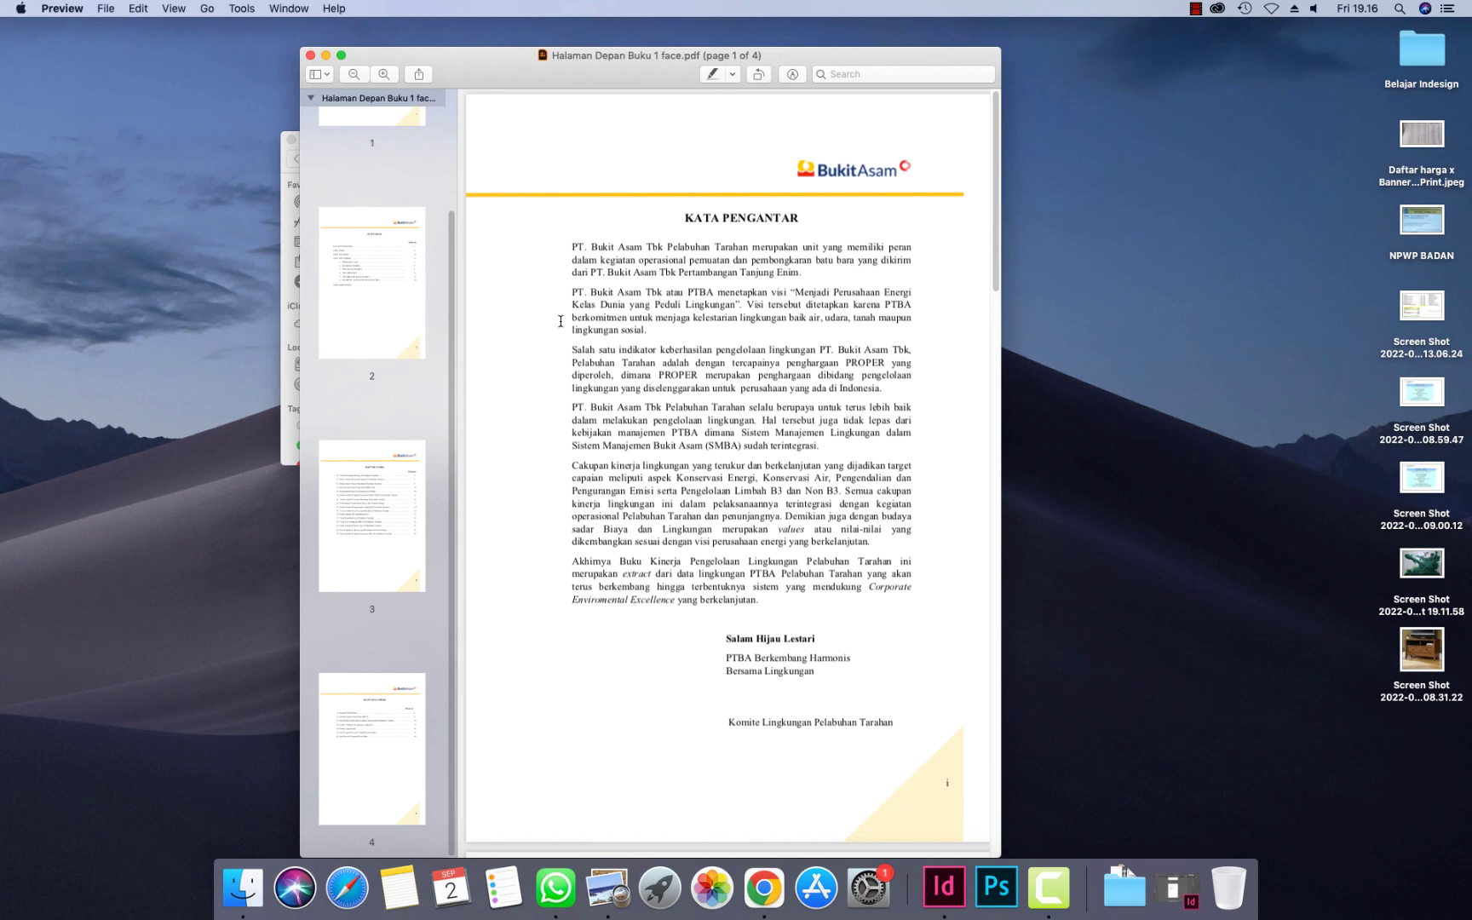
Review the remaining pages of the saved PDF from Kata Pengantar to Daftar Tabel and close the document
scroll(599, 343, "down", 5)
scroll(594, 341, "down", 8)
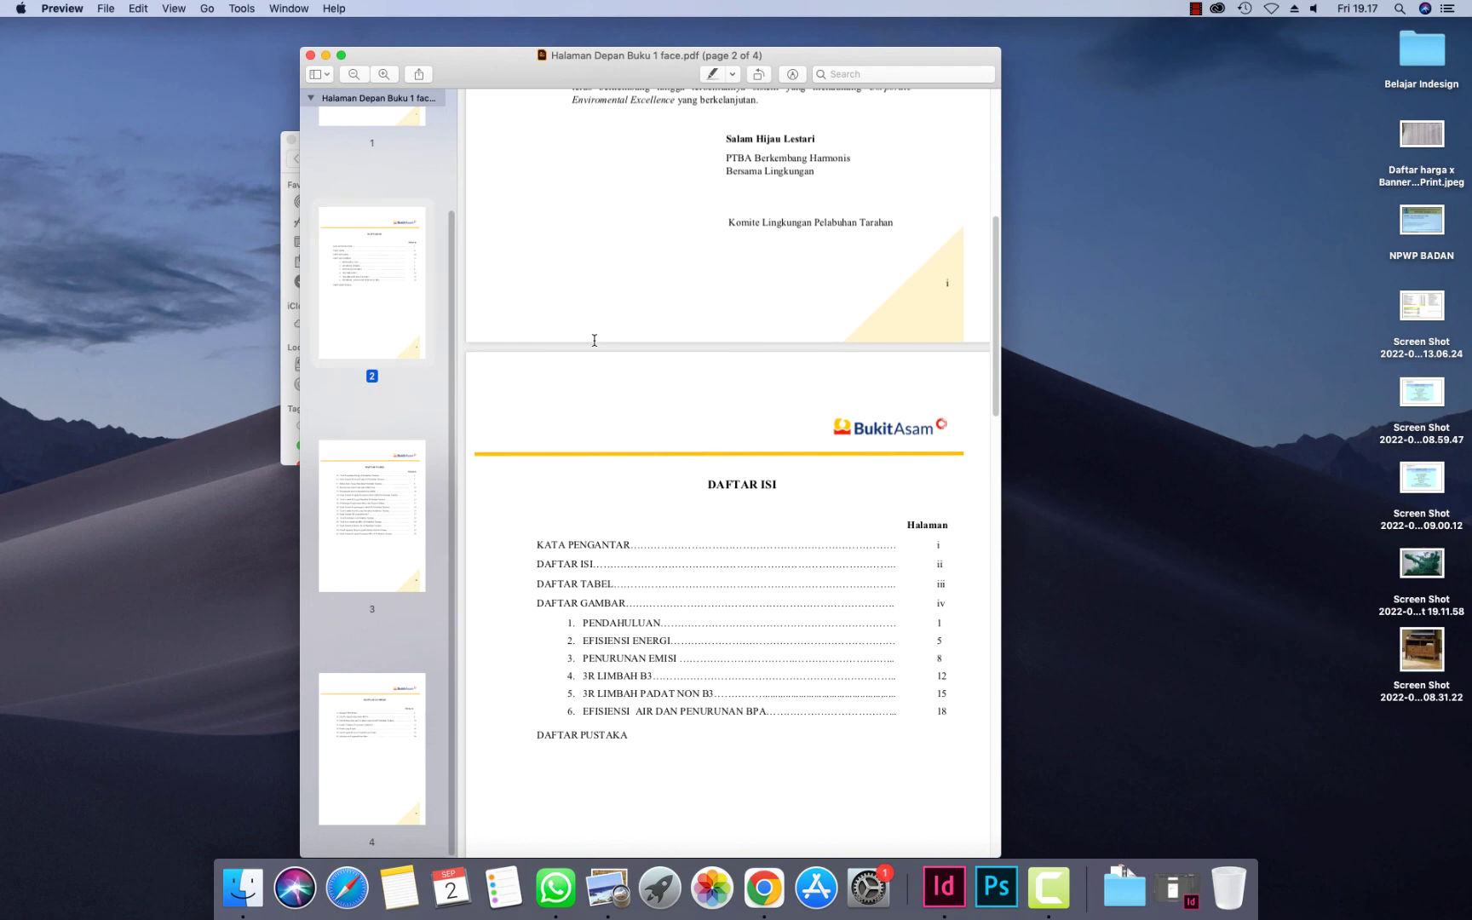
scroll(595, 340, "down", 5)
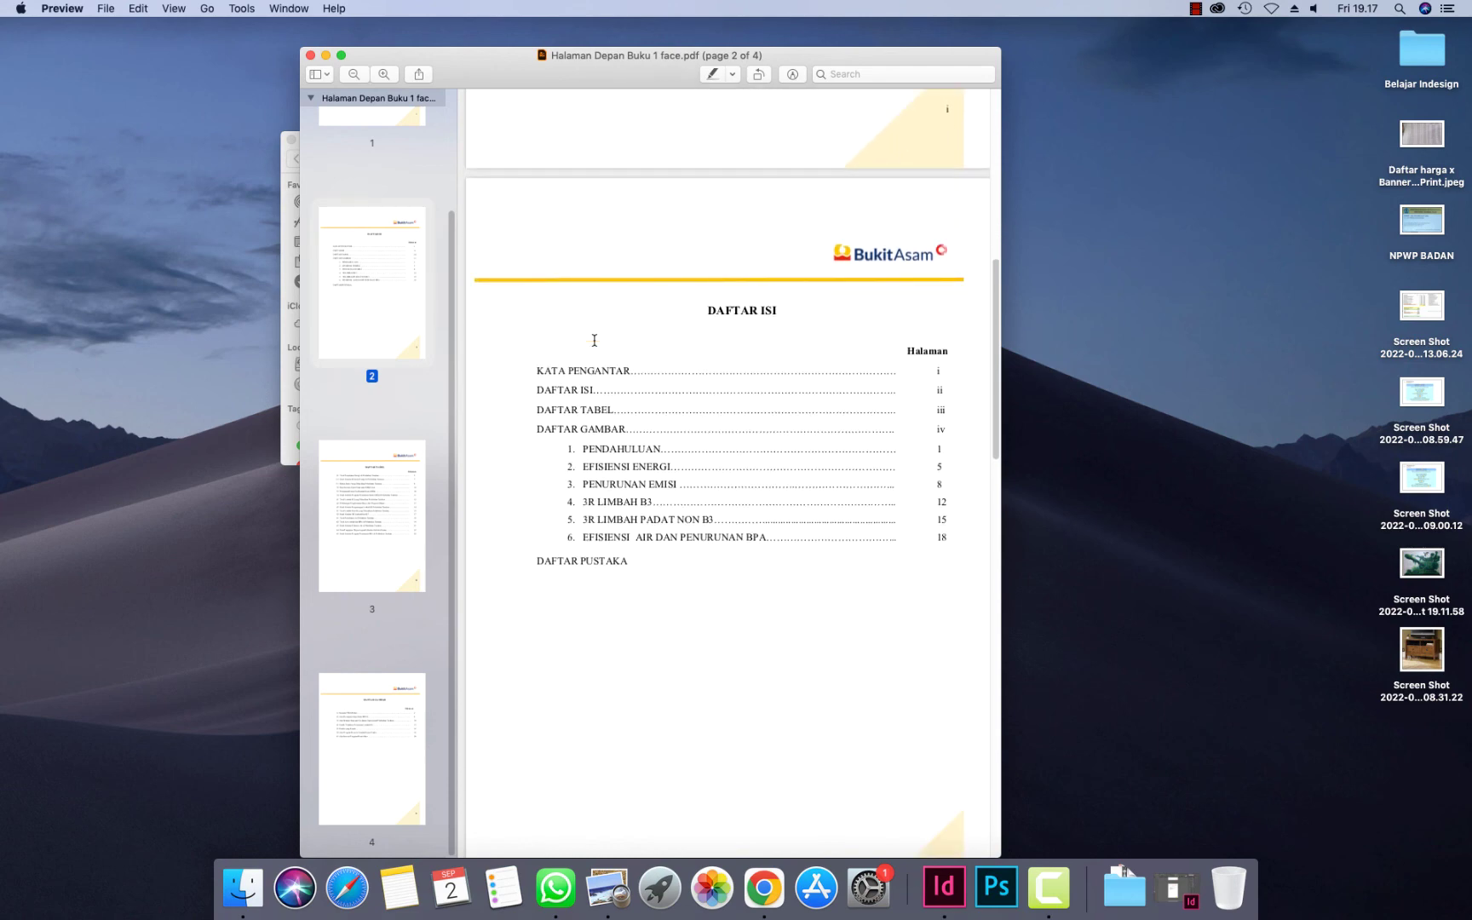
scroll(595, 340, "down", 15)
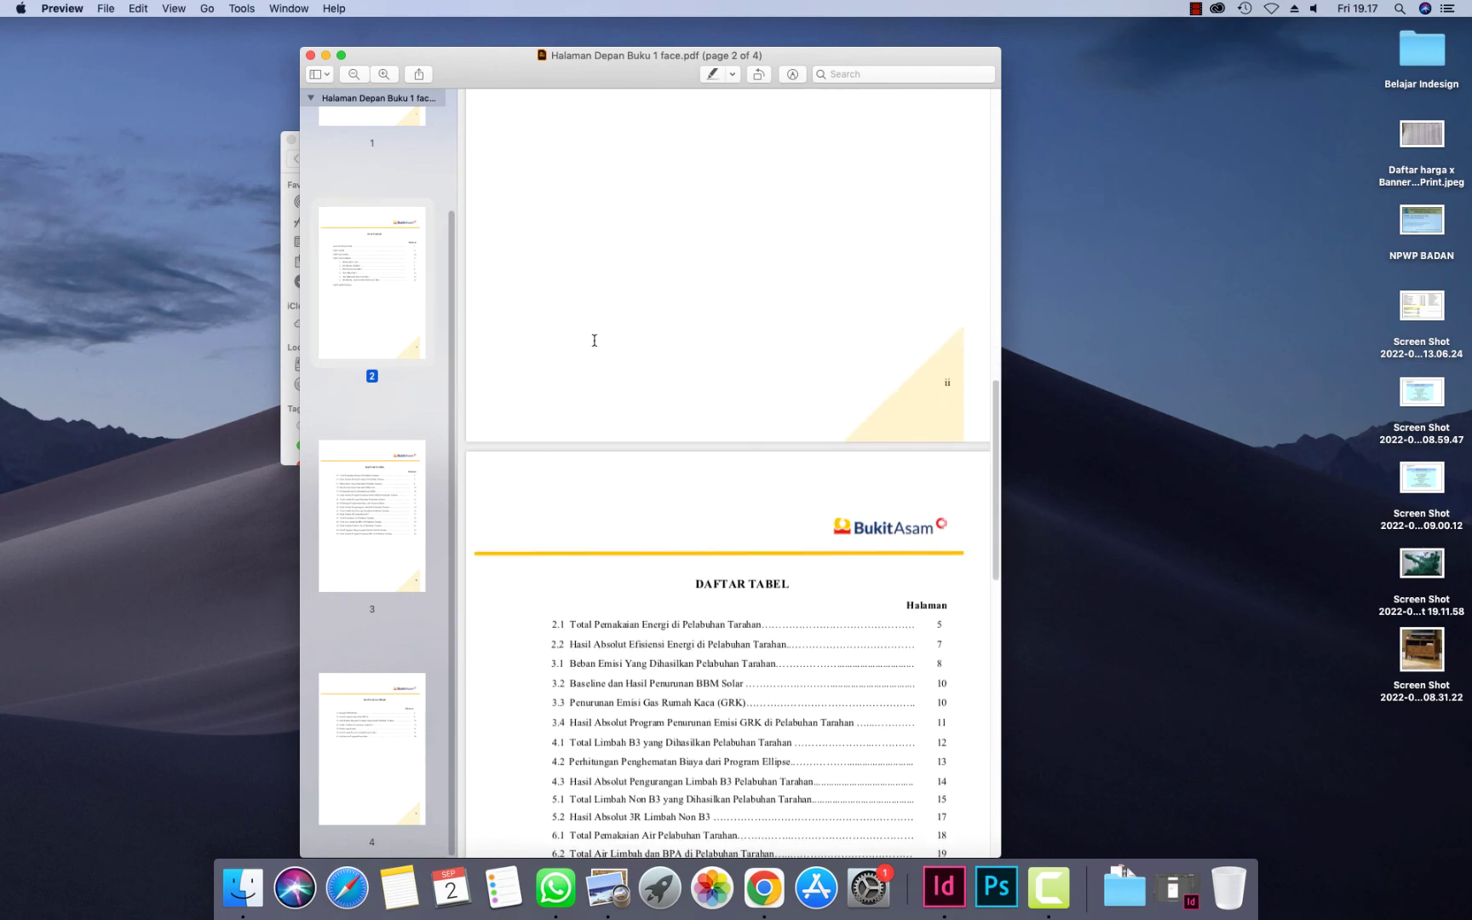
scroll(594, 340, "down", 8)
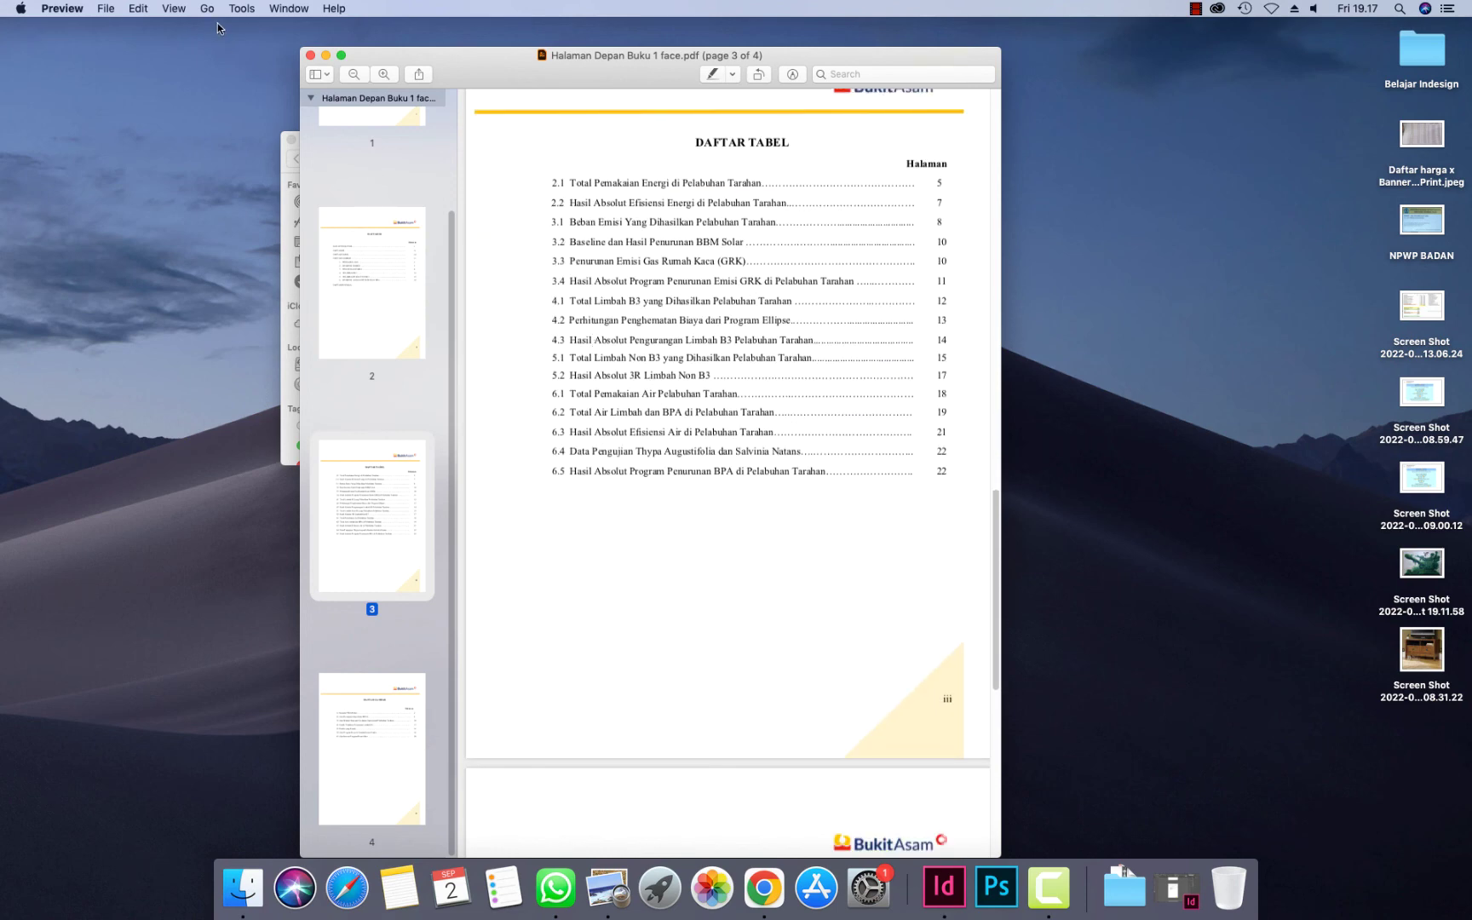
left_click(309, 55)
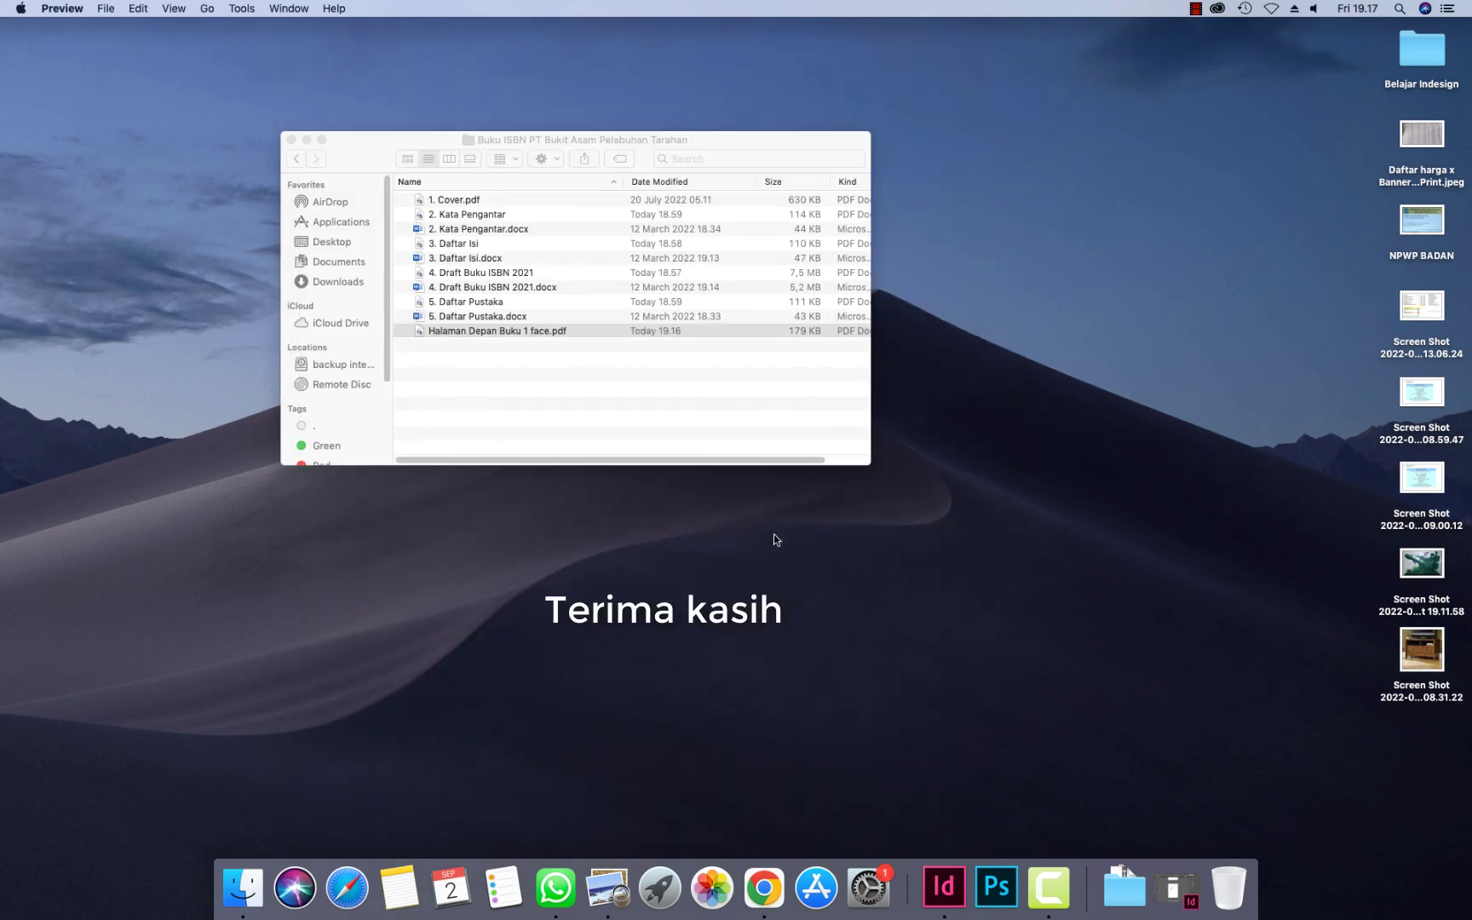
left_click(1047, 881)
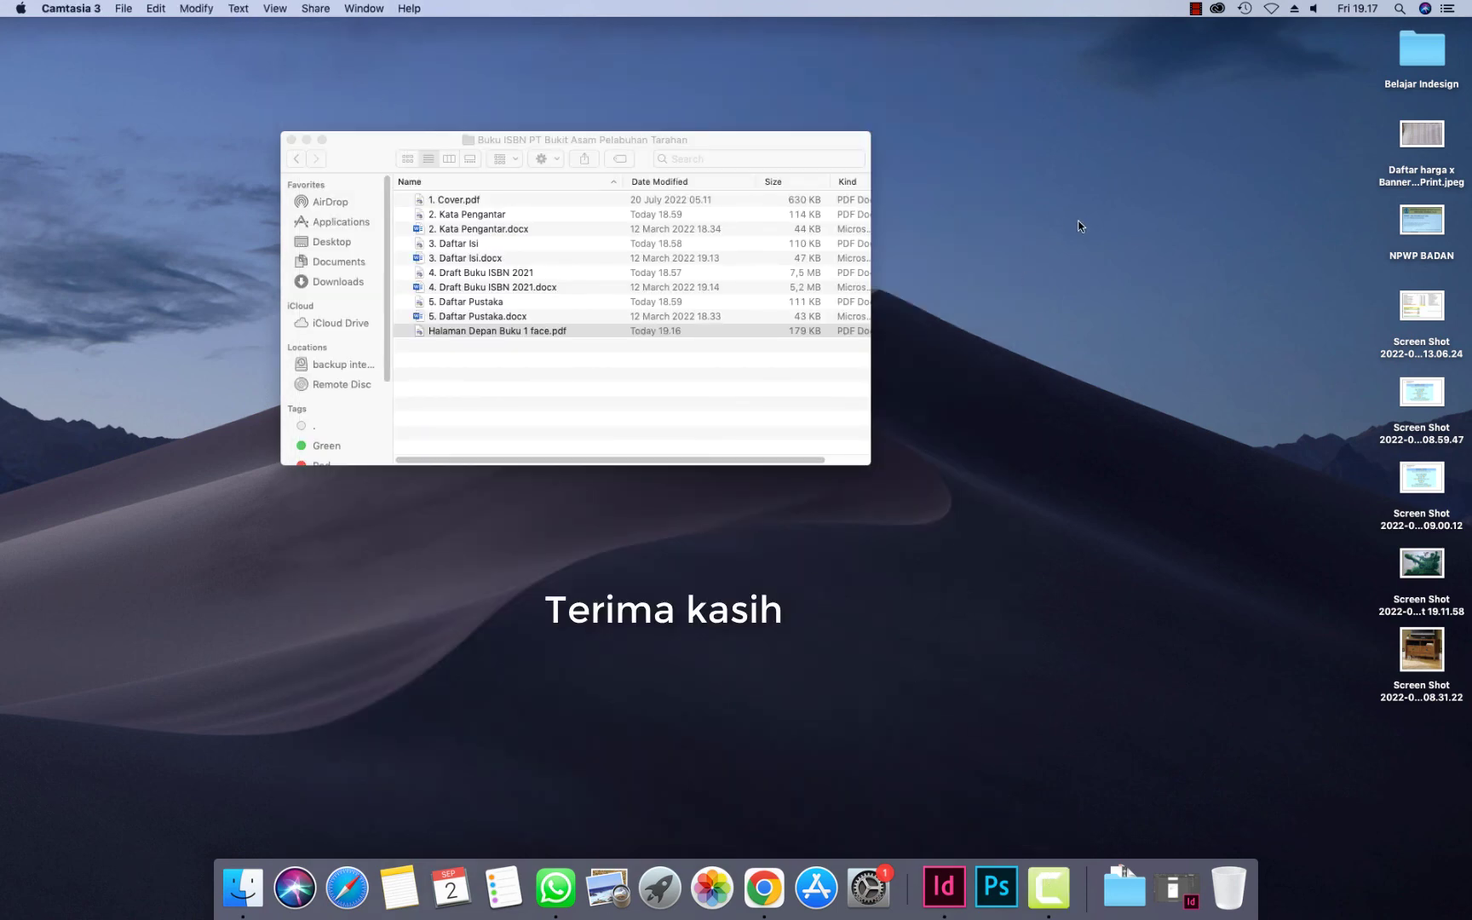
left_click(1196, 8)
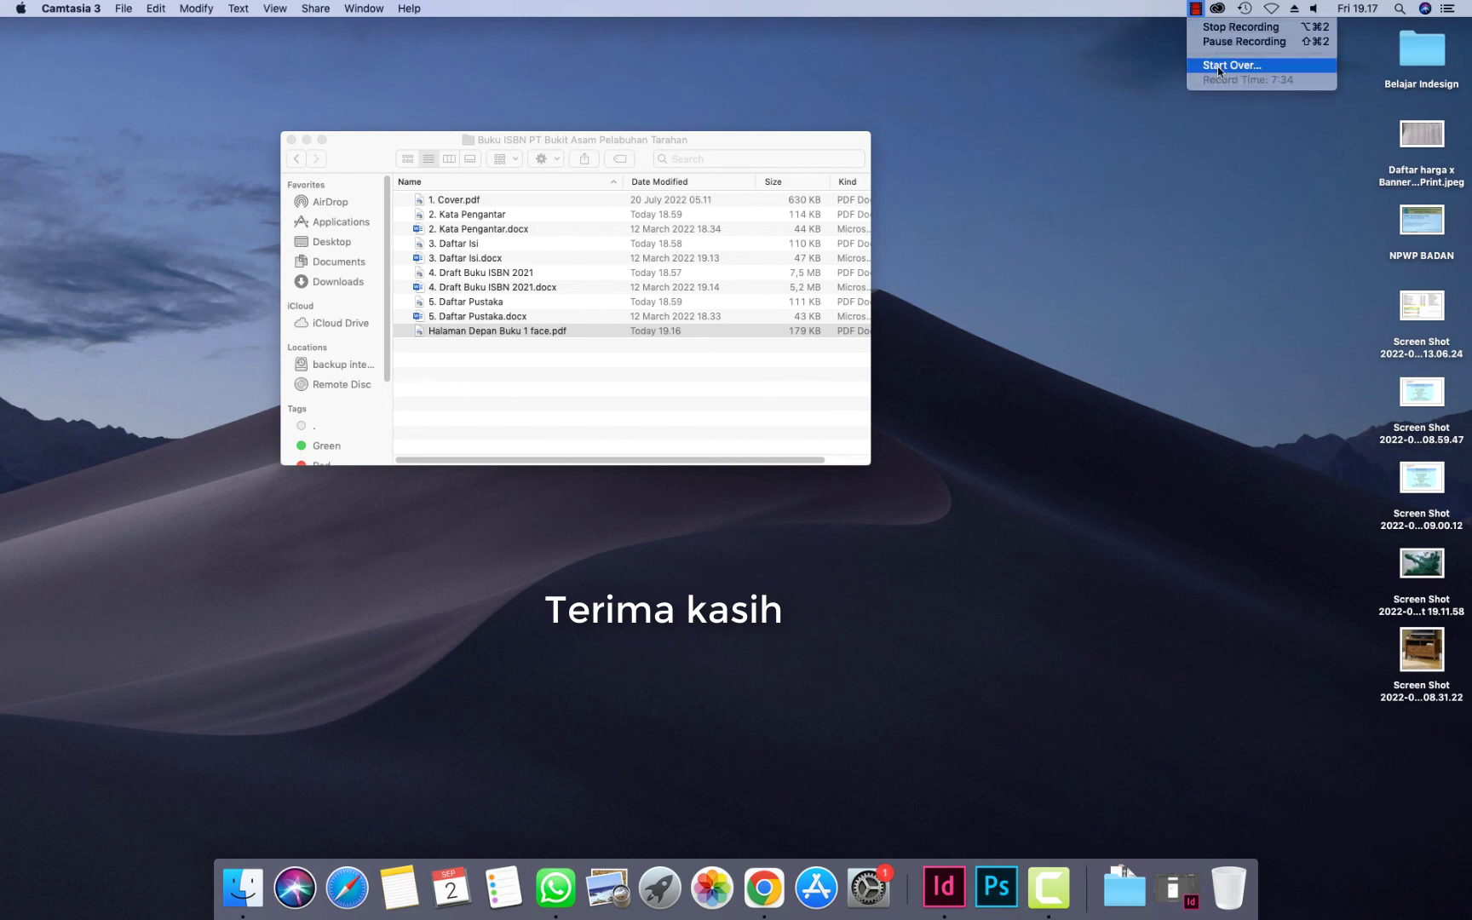